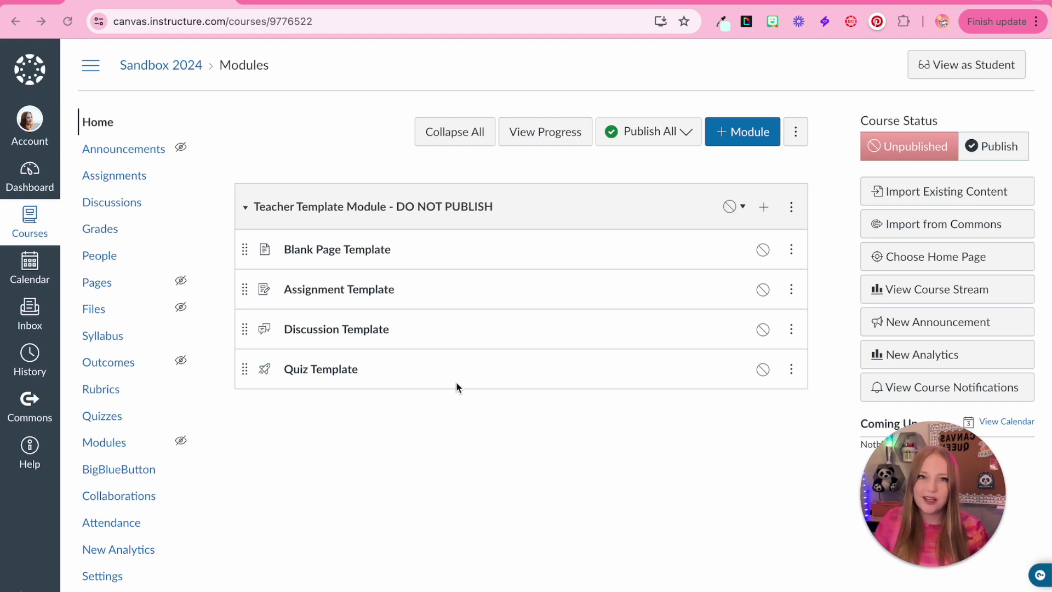
Open the Blank Page Template in edit mode and start typing 'Lesson Overview Template' in its body.
click(330, 258)
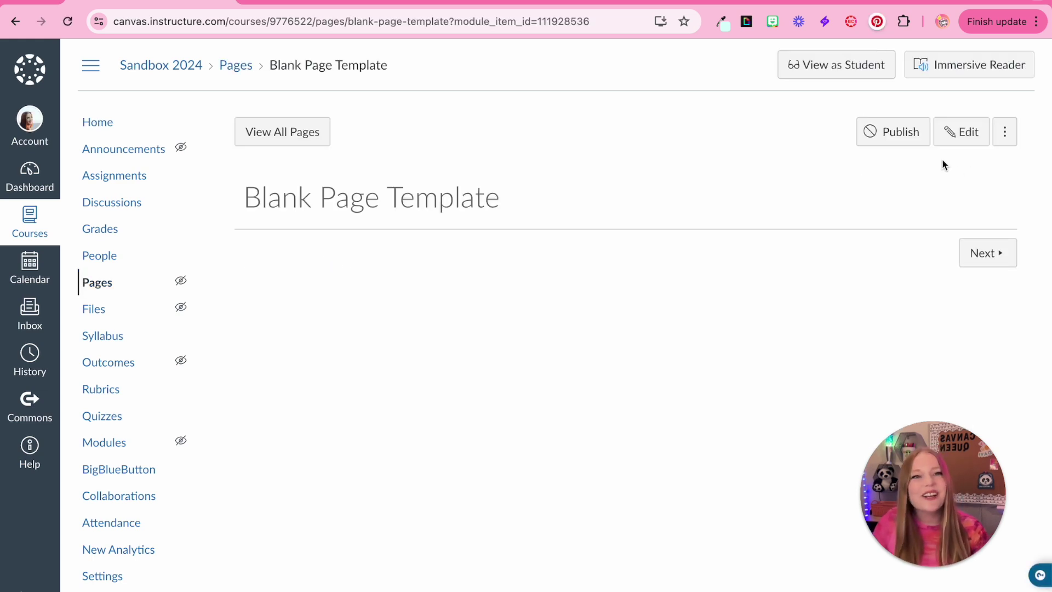
click(957, 134)
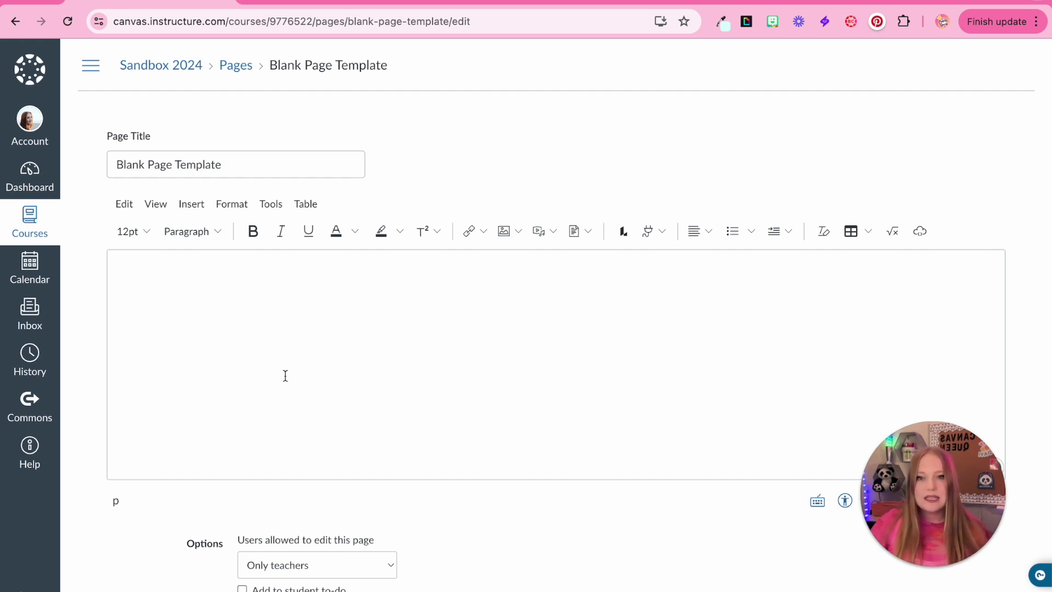
click(269, 363)
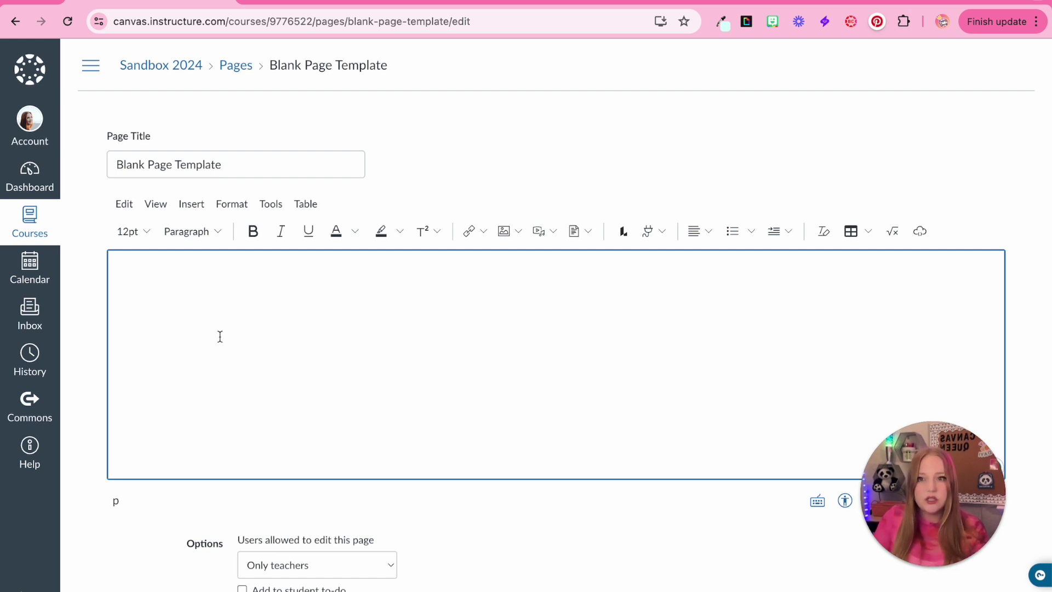
text(Lesson Overview Te)
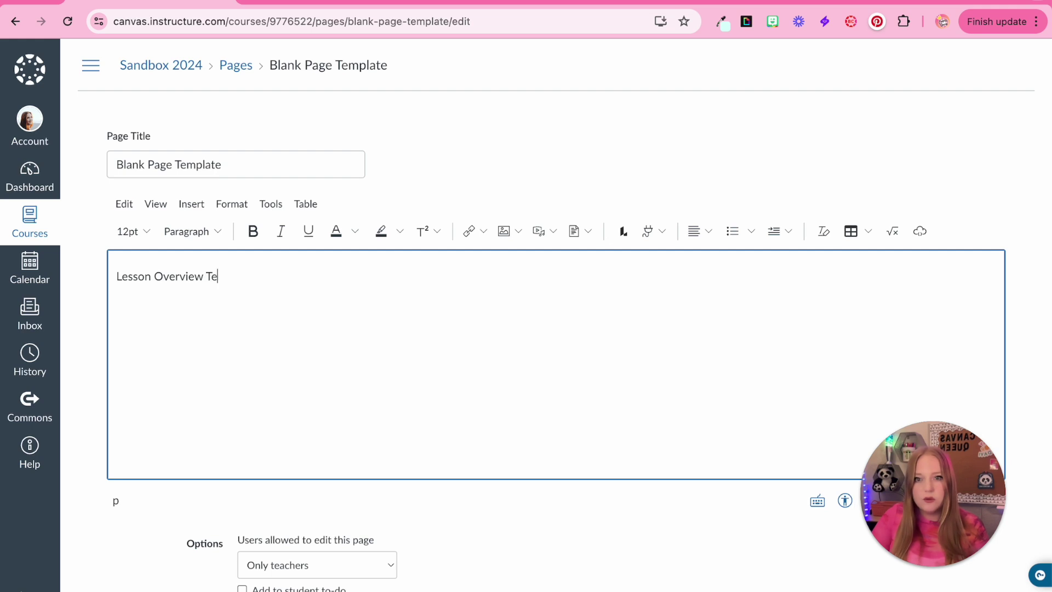
text(mplate)
Make the 'Lesson Overview Template' line 14pt and bold.
key(ctrl+a)
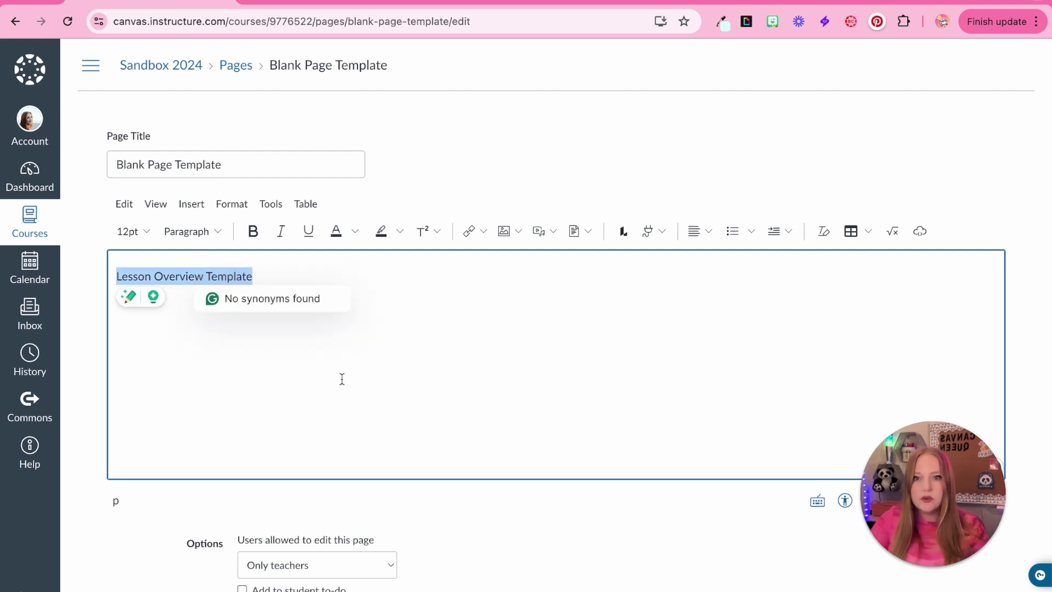
click(146, 234)
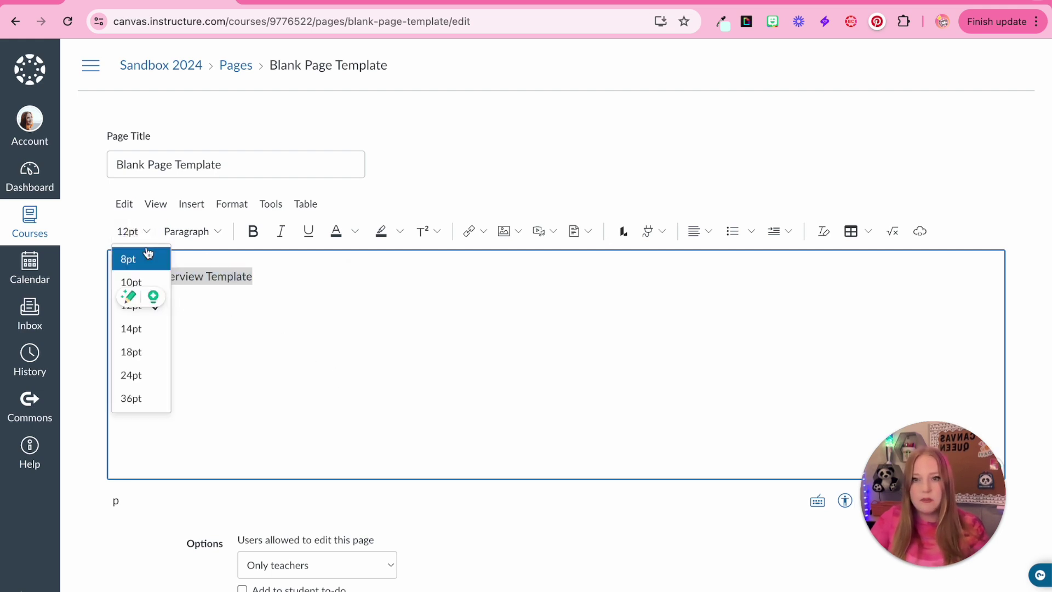
click(146, 318)
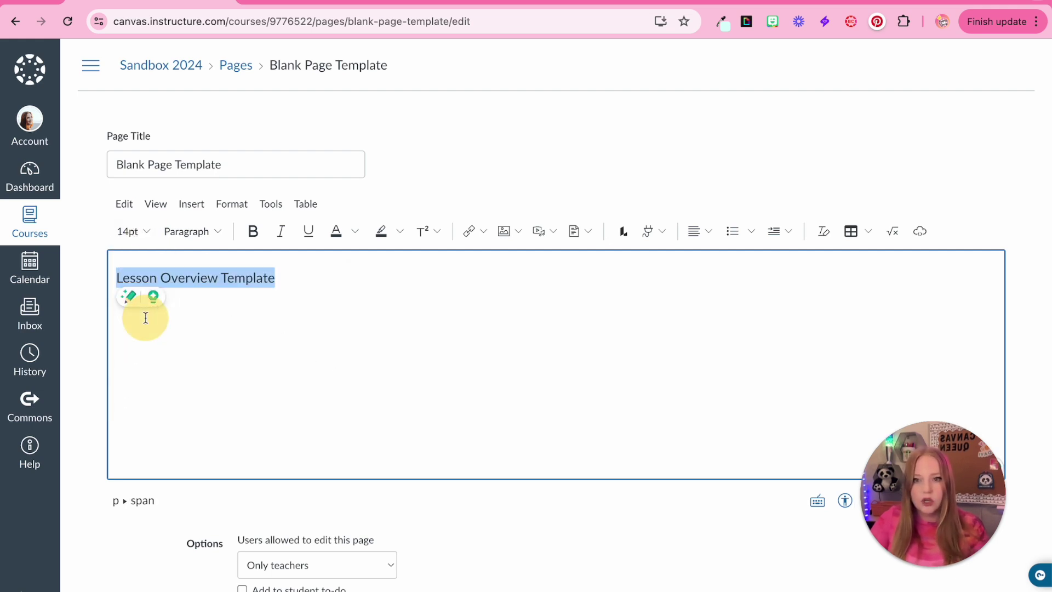
click(253, 230)
Switch the editor to fullscreen view and back again.
click(124, 206)
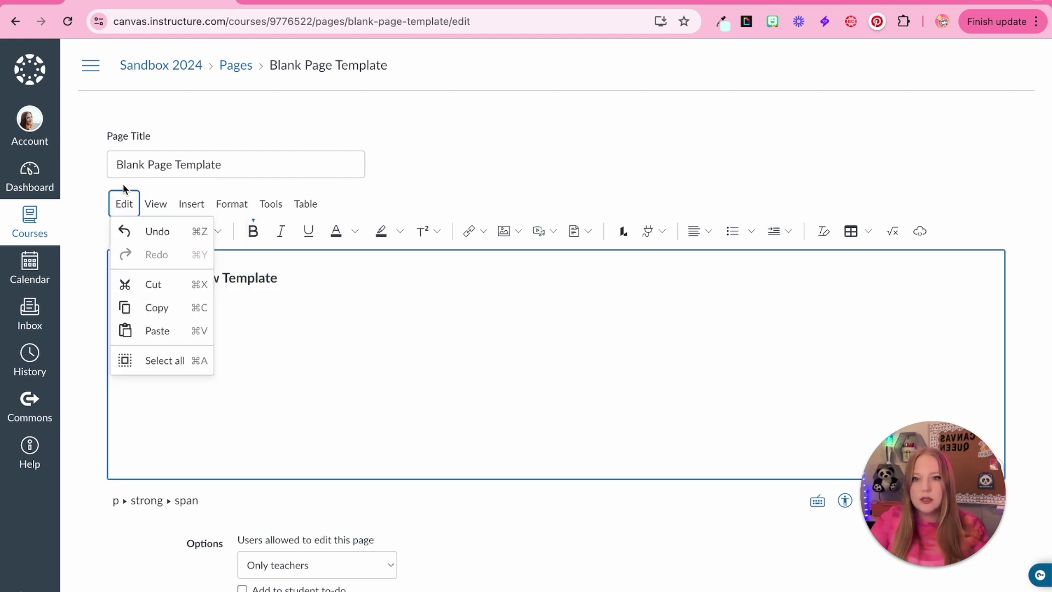
mouse_move(166, 207)
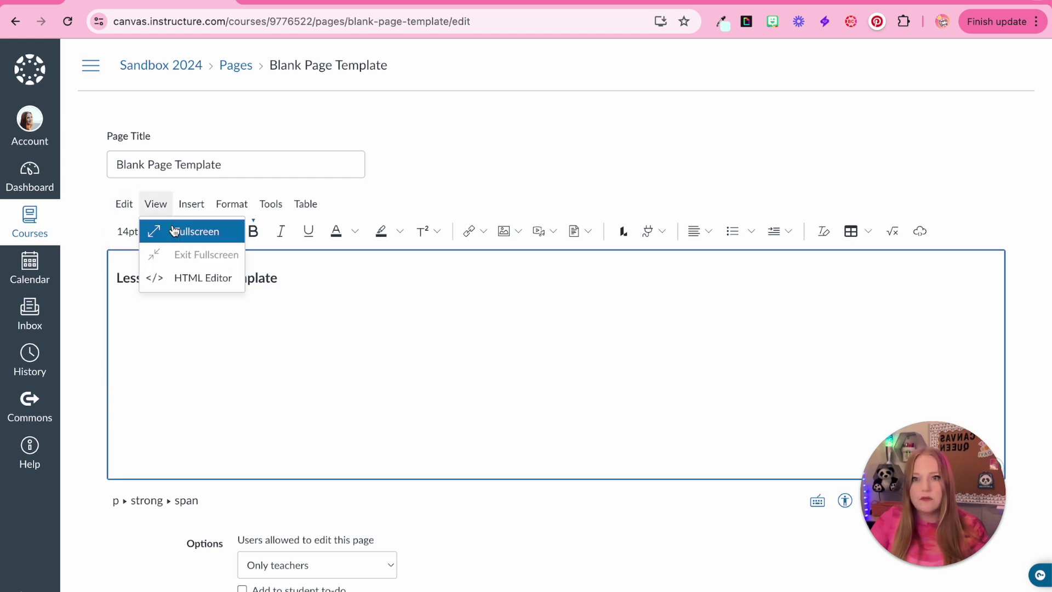
click(174, 230)
key(Escape)
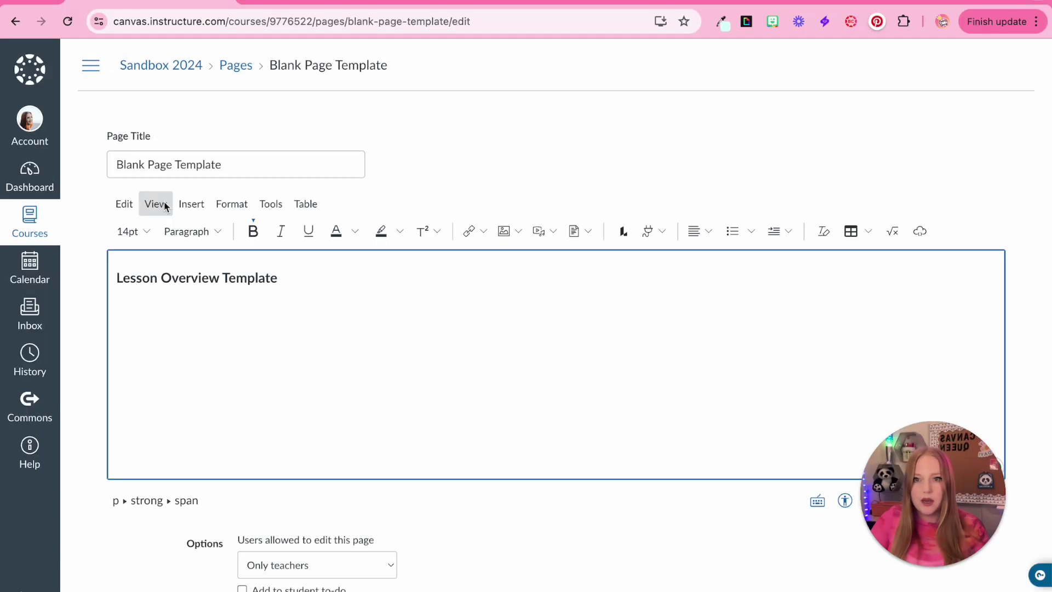
click(164, 204)
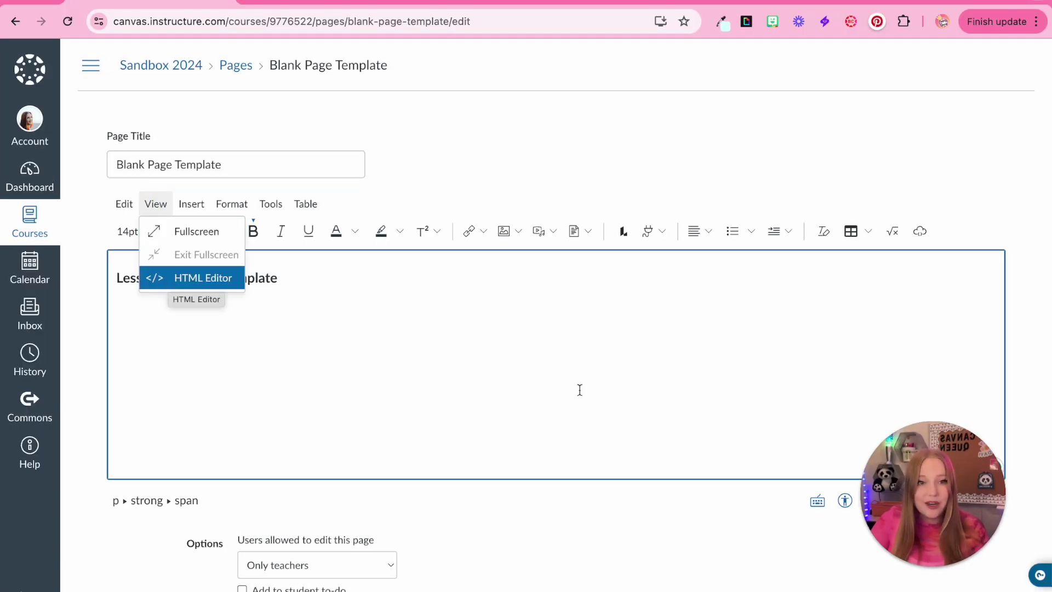
scroll(577, 390, down, 3)
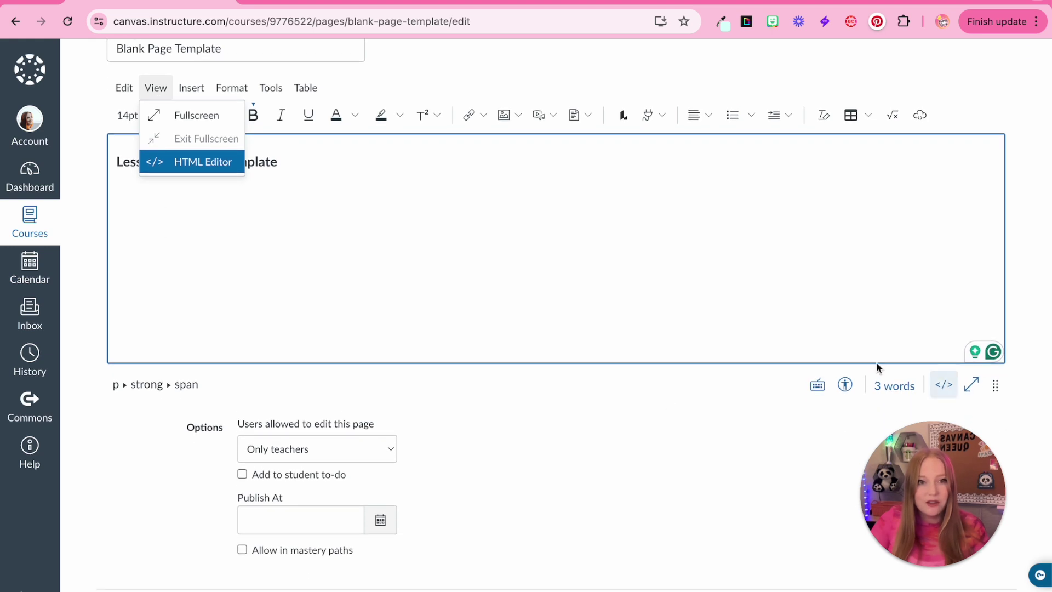
scroll(634, 376, up, 2)
Insert a horizontal line beneath the heading.
click(191, 155)
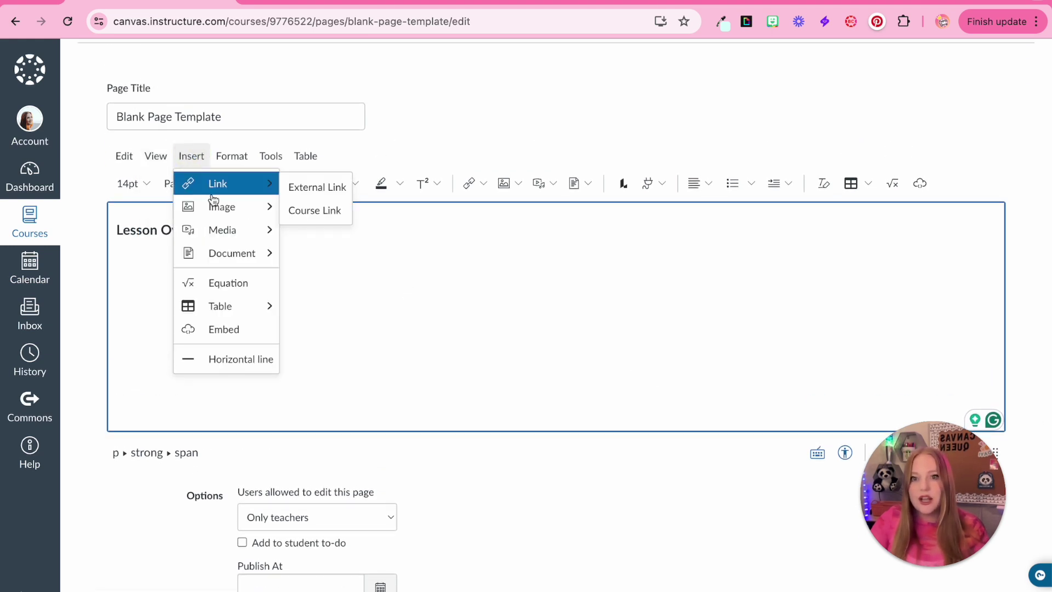
mouse_move(229, 232)
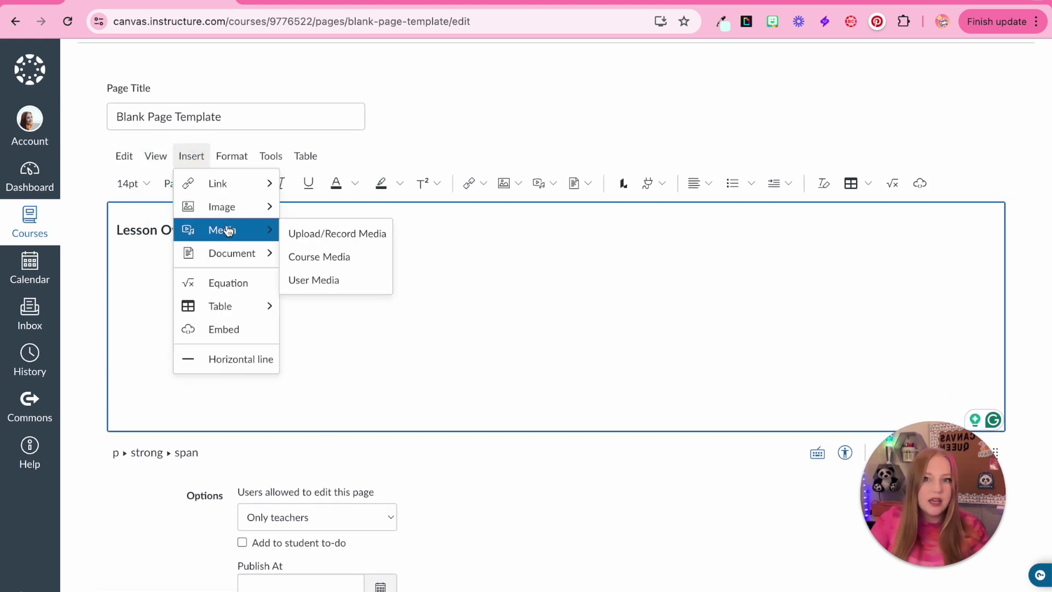
mouse_move(229, 251)
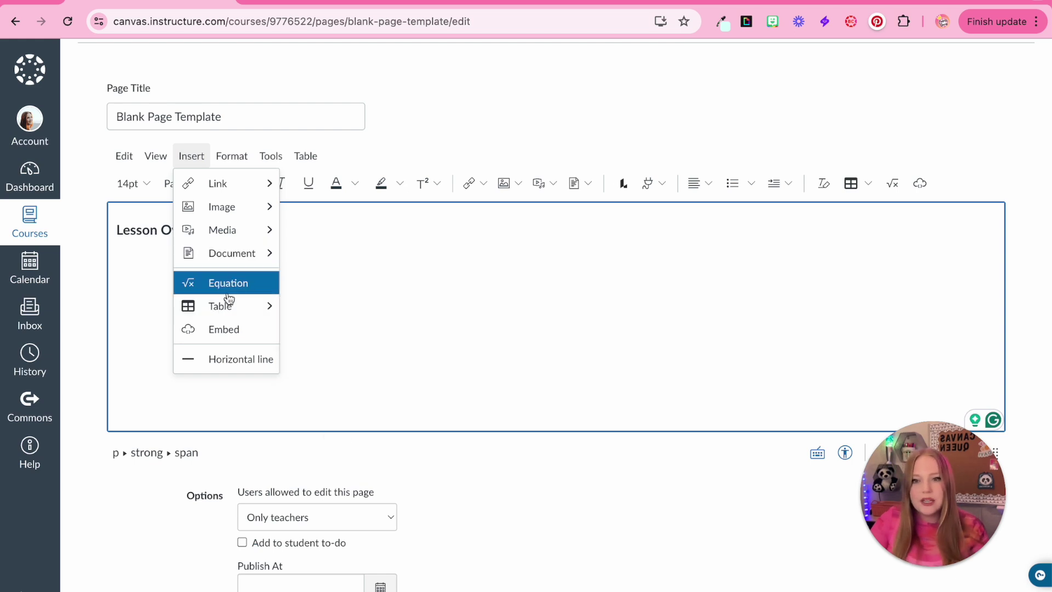
mouse_move(229, 307)
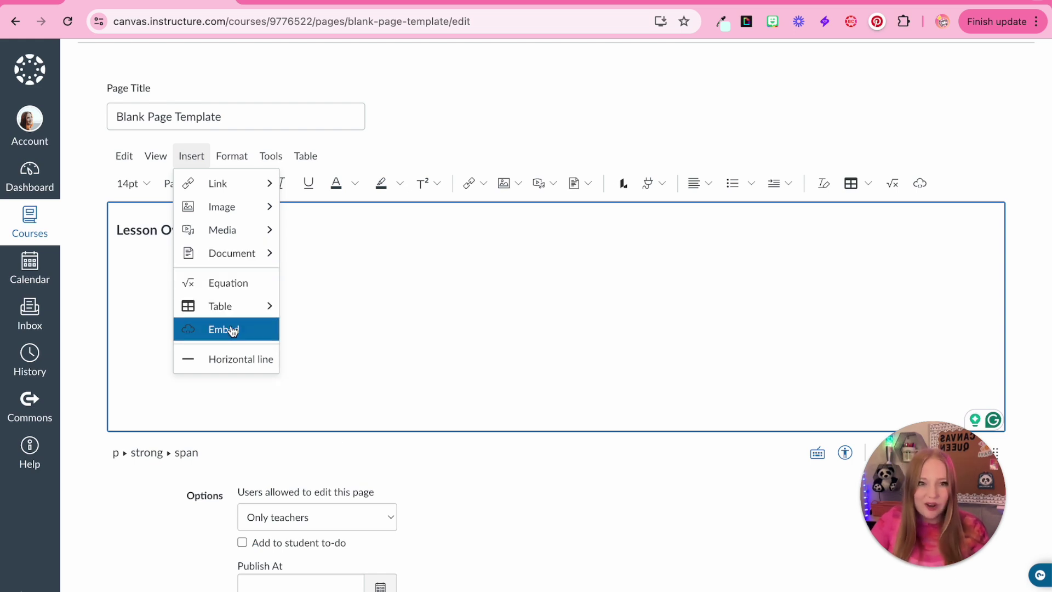
click(230, 359)
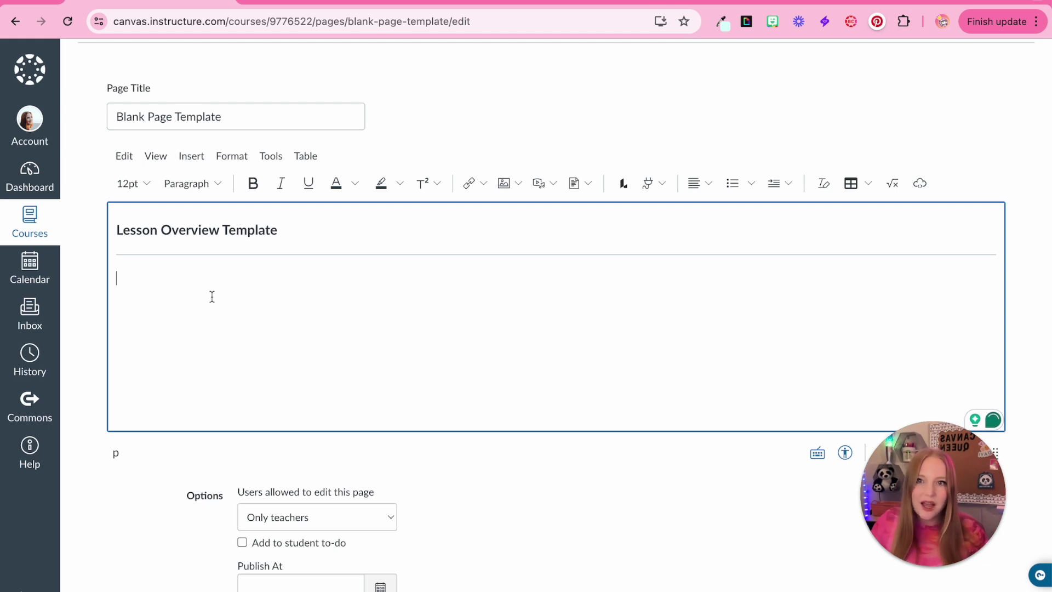
Set the heading font to Balsamiq Sans, then reselect it and review the formatting options.
click(220, 156)
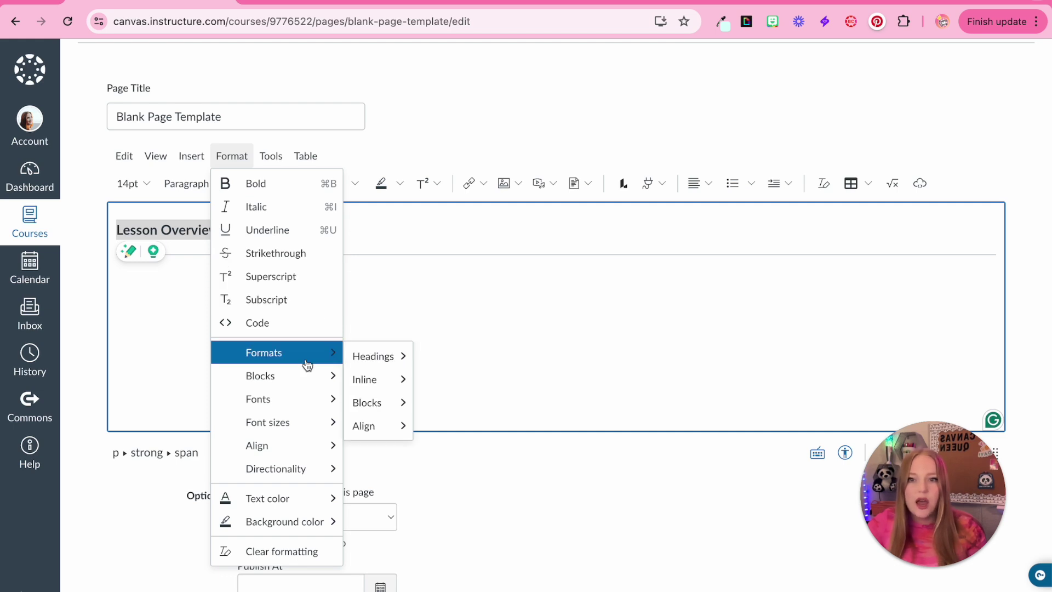
mouse_move(297, 355)
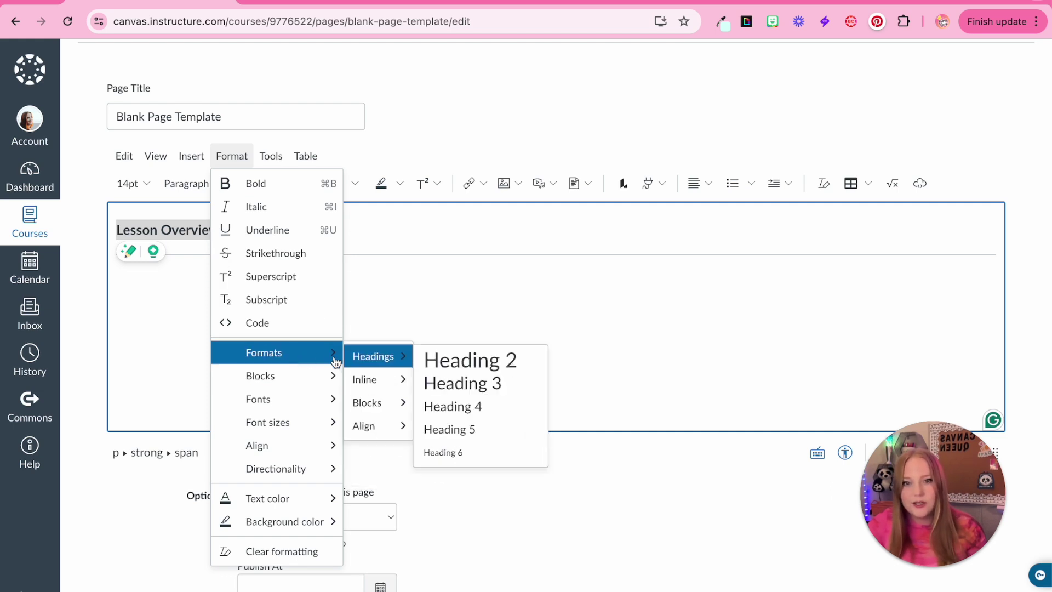
mouse_move(314, 408)
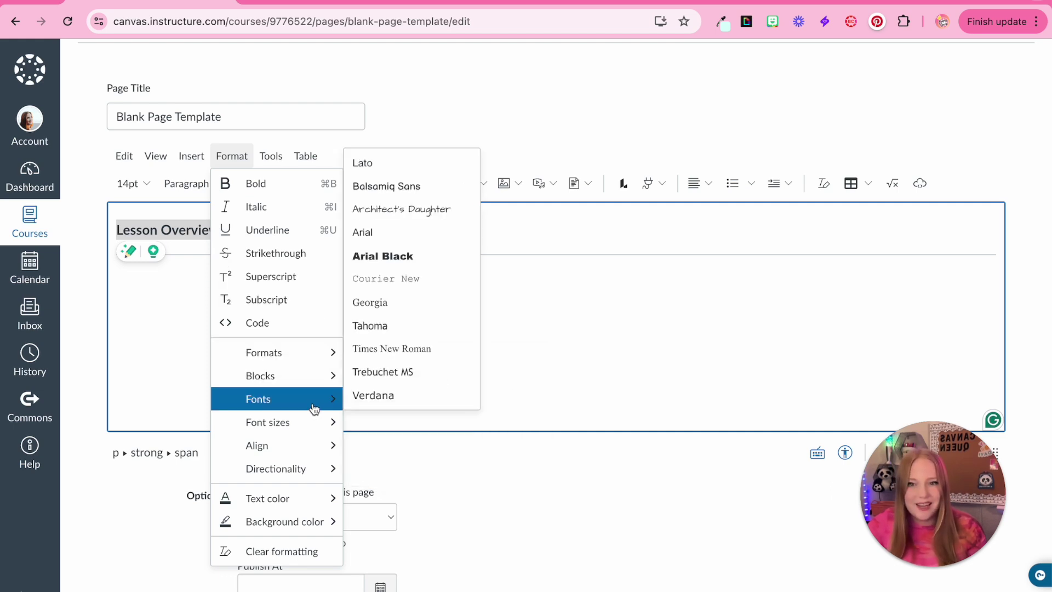
click(415, 196)
click(282, 319)
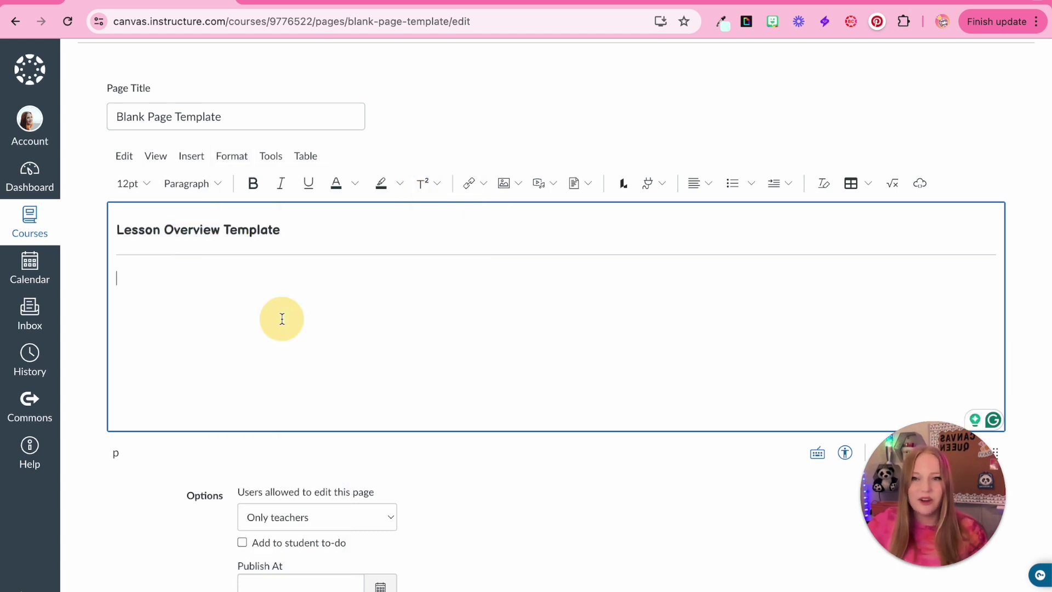
triple_click(219, 229)
click(231, 155)
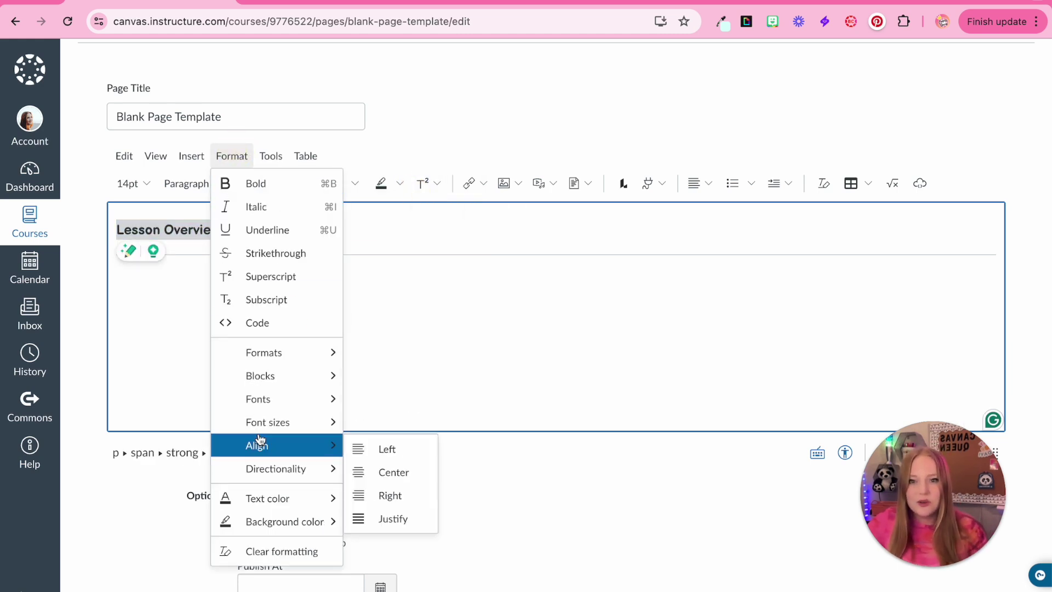
mouse_move(257, 445)
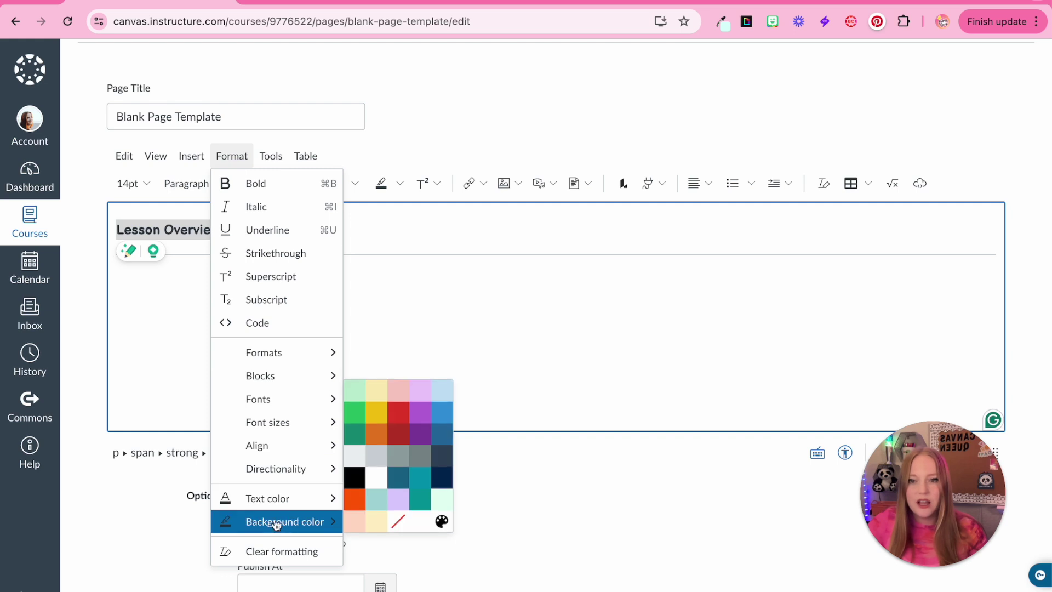
mouse_move(306, 498)
click(433, 341)
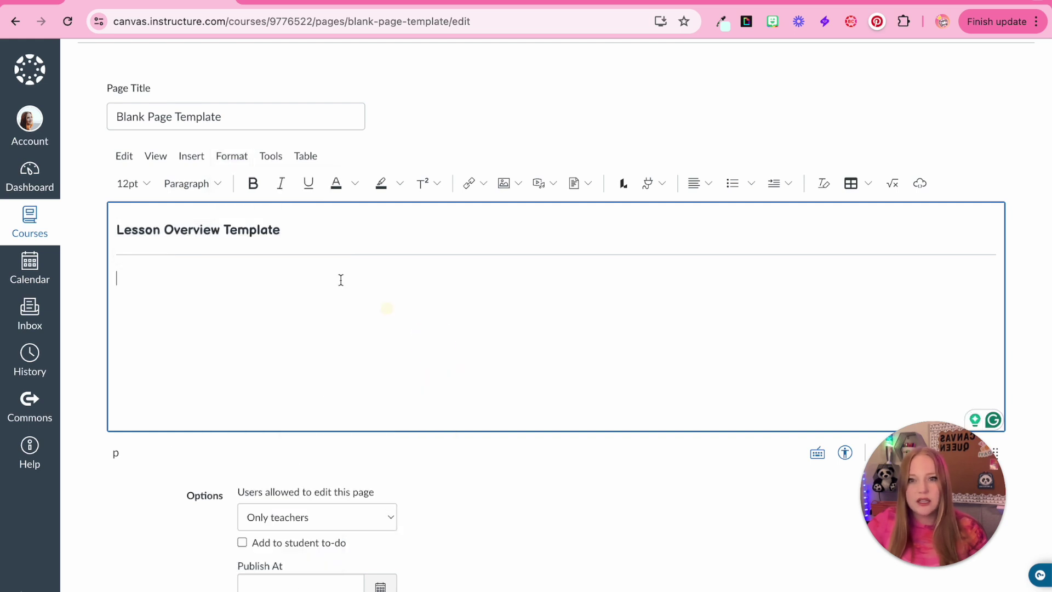
Browse the editor's apps list and table options, closing them without changes.
click(271, 156)
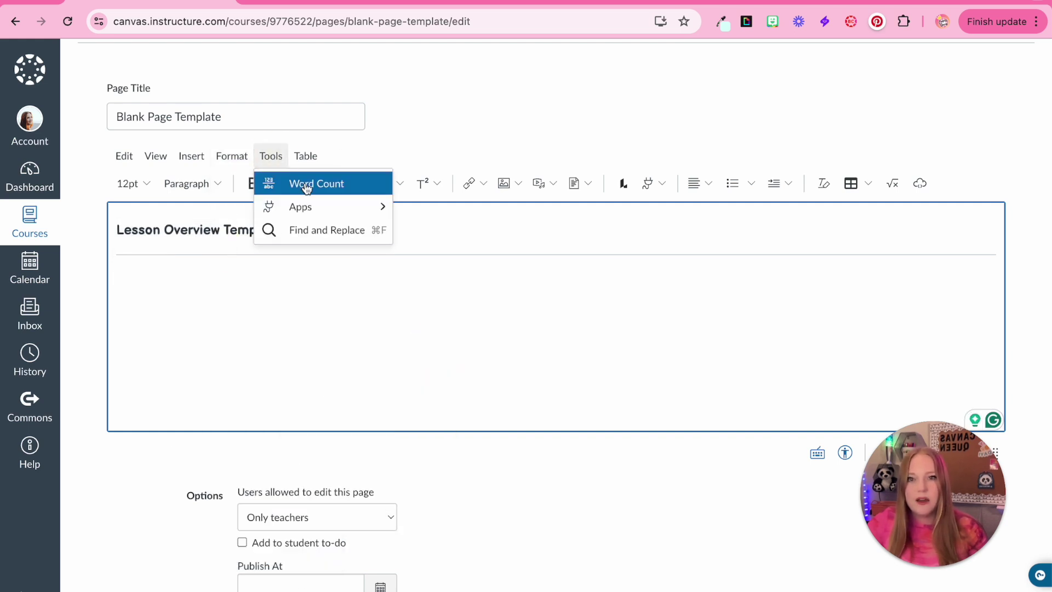
mouse_move(302, 210)
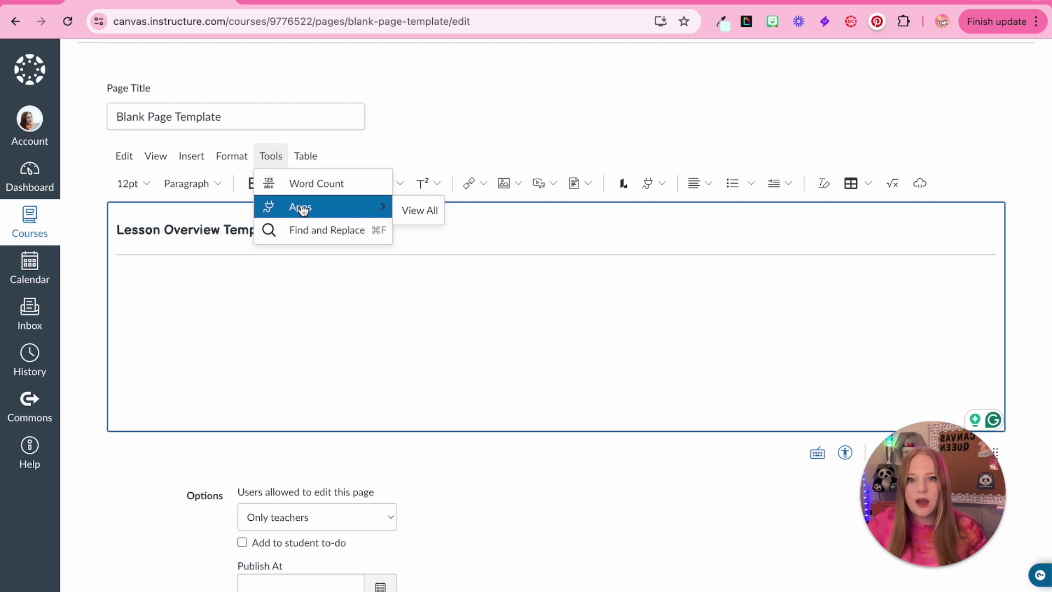
click(426, 210)
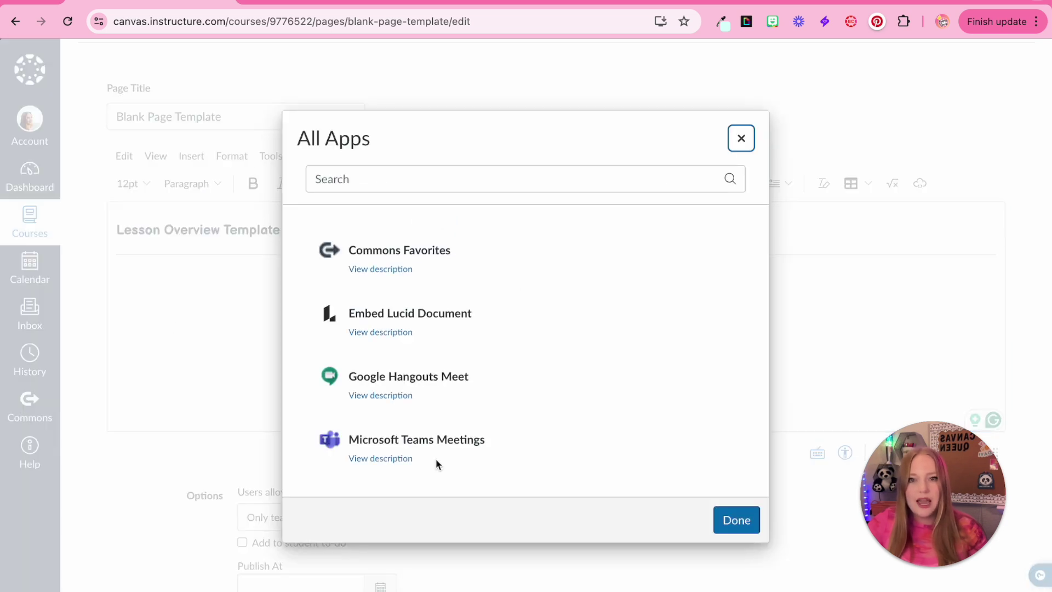
click(741, 138)
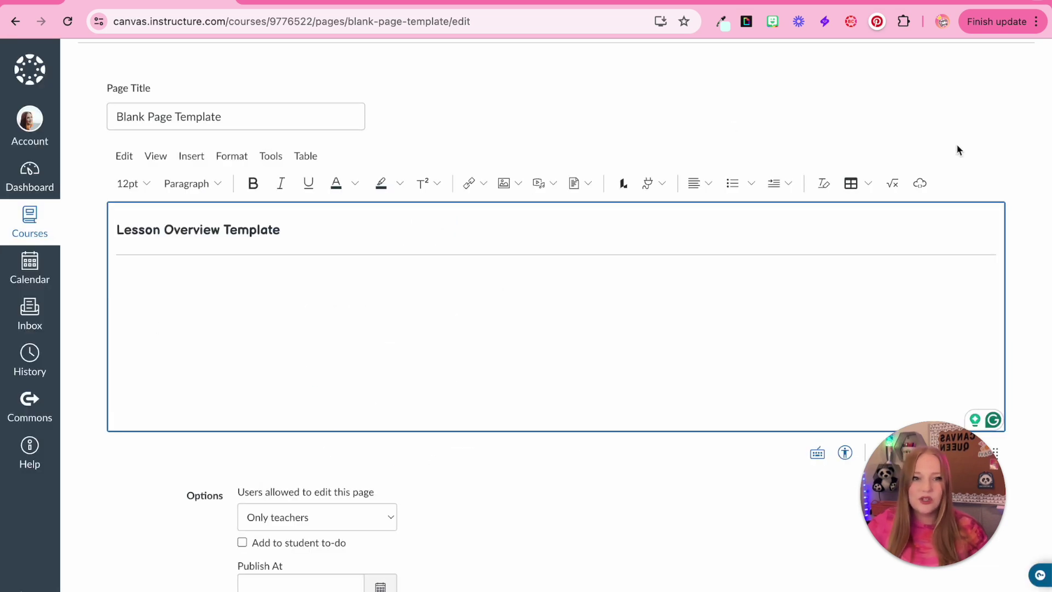
click(305, 156)
click(176, 355)
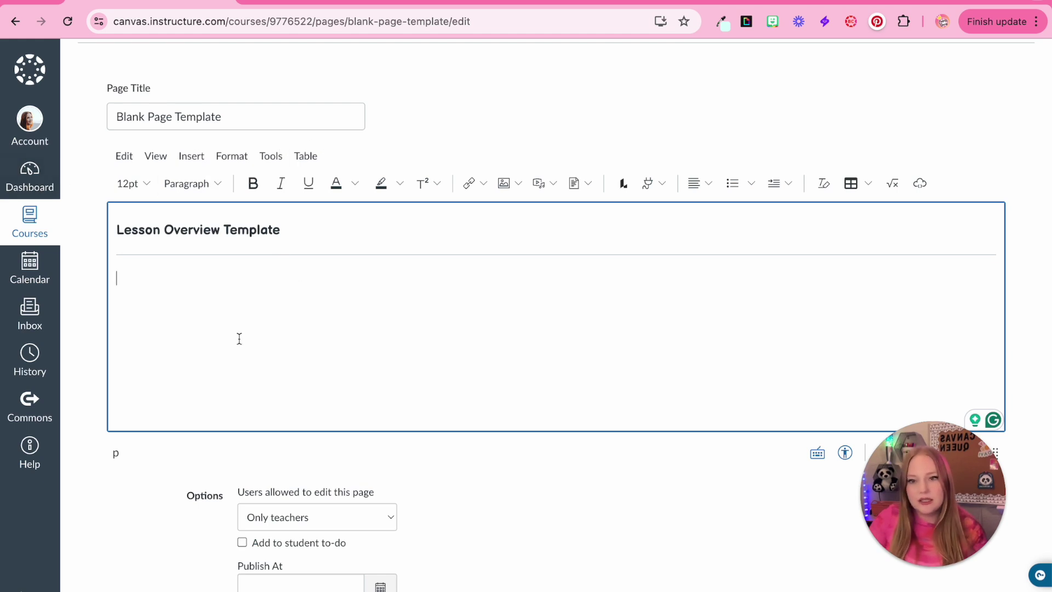
Type the Objective: and Students Will Complete the following: lines and make them bold.
text(Object)
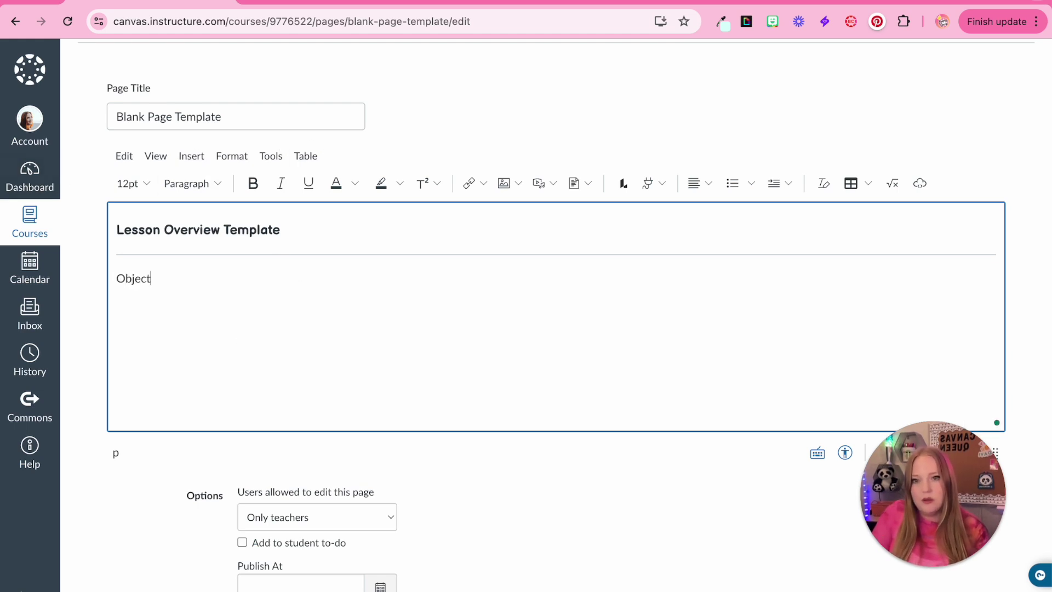
text(ive: Studen)
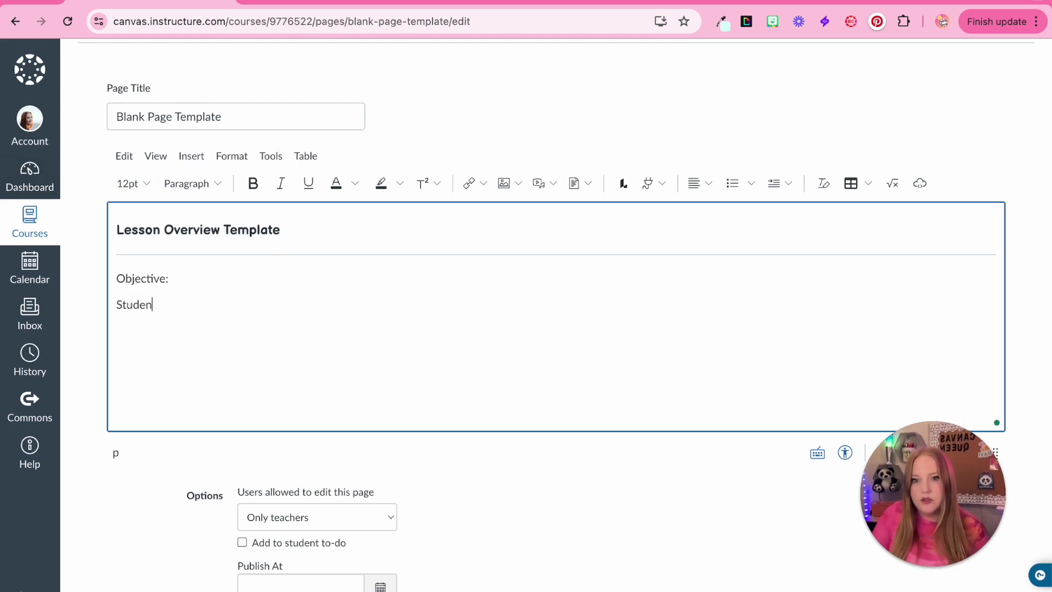
text(ts Will Comp)
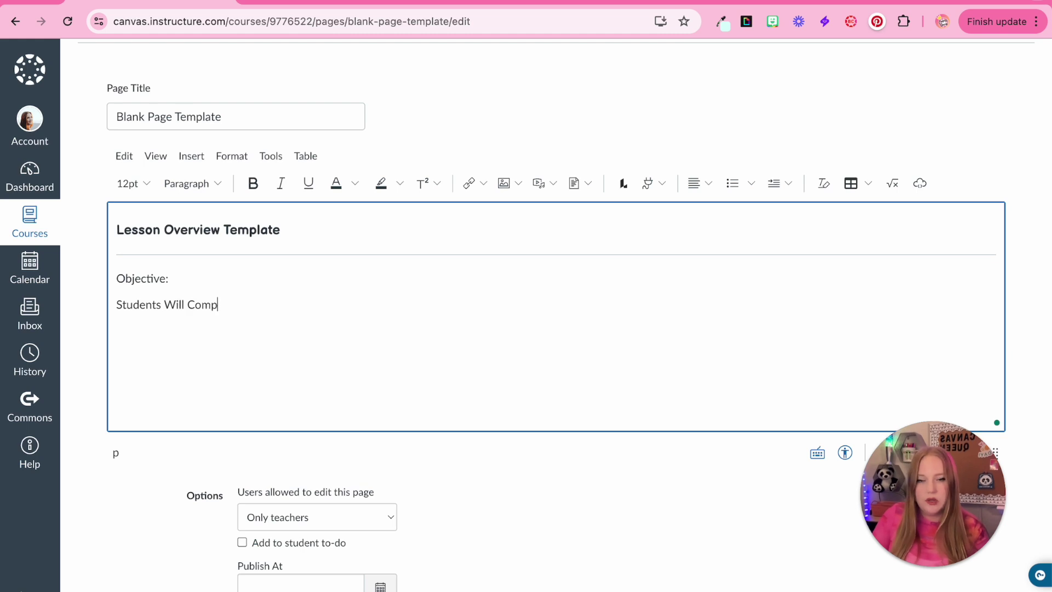
text(lete the follo)
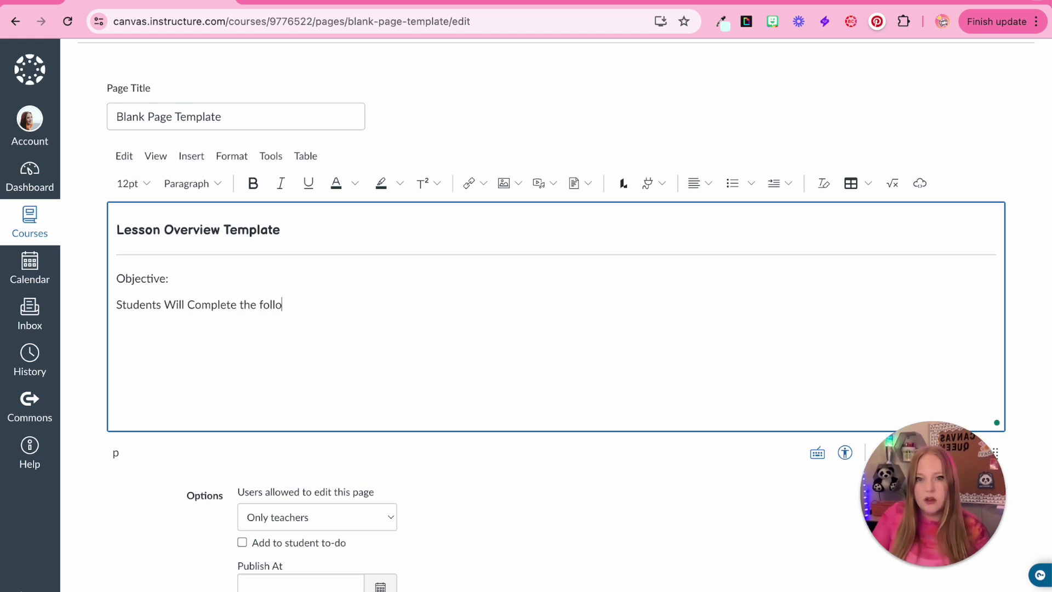
text(wing:)
key(Return)
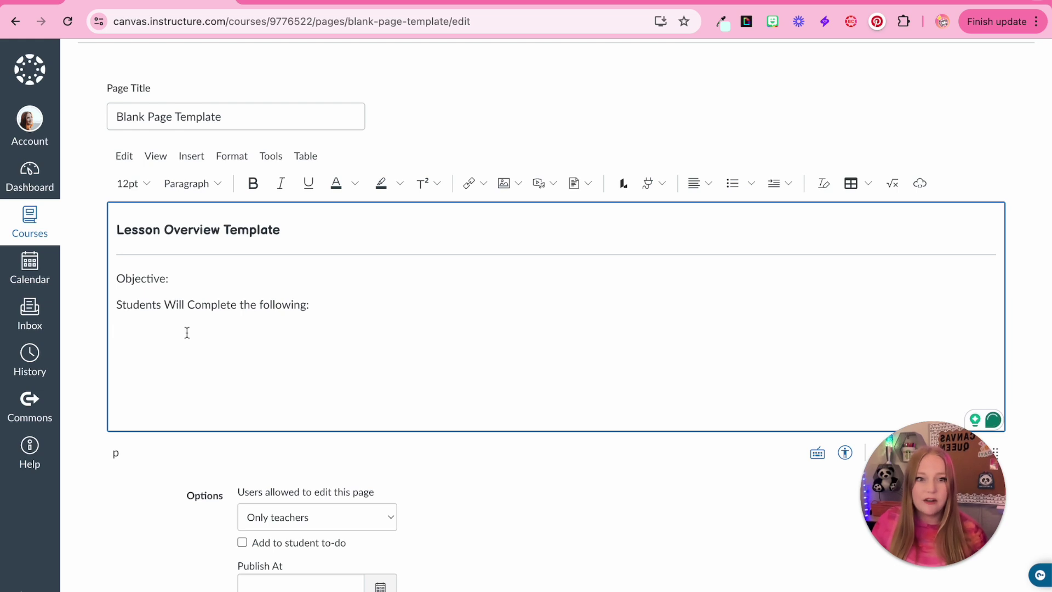
click(242, 280)
drag(324, 303, 75, 279)
click(252, 183)
click(423, 371)
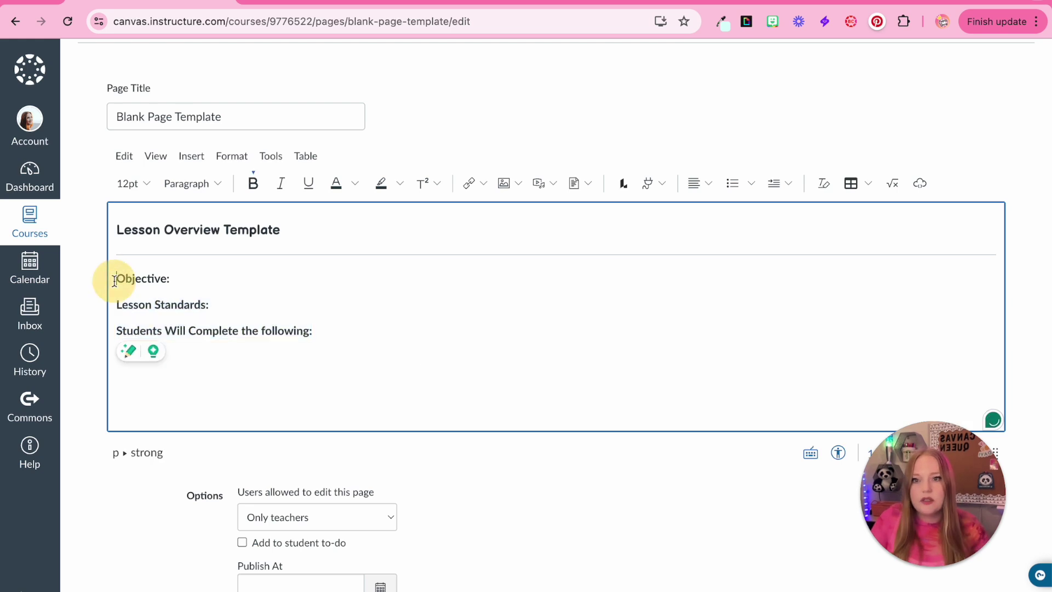
Set the three label lines in Balsamiq Sans.
drag(118, 278, 322, 359)
click(231, 156)
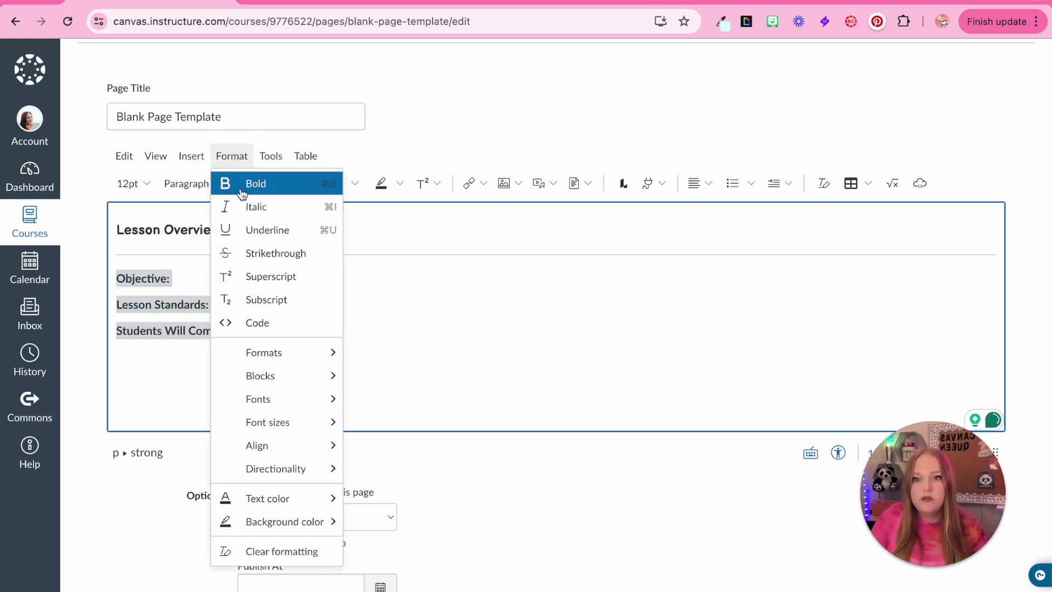
click(385, 184)
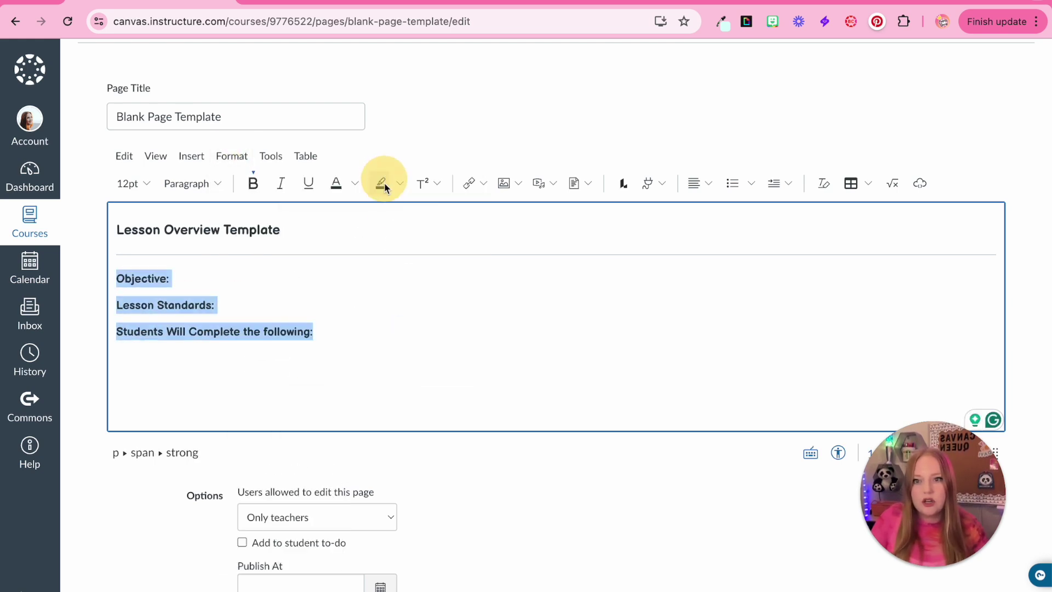
click(422, 352)
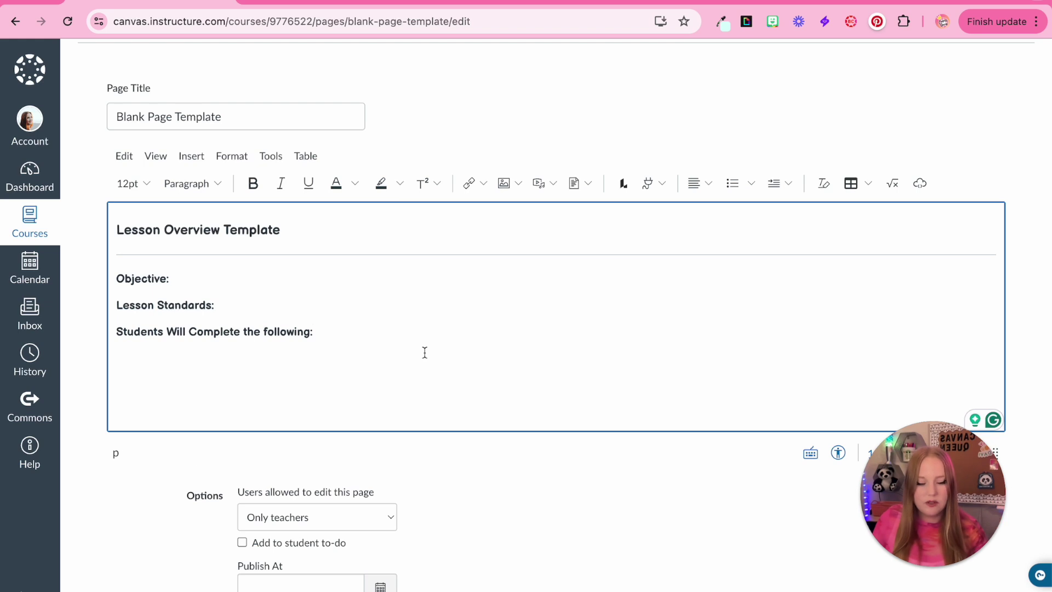
Save the Blank Page Template page.
key(BackSpace)
scroll(594, 333, down, 3)
scroll(1012, 455, up, 2)
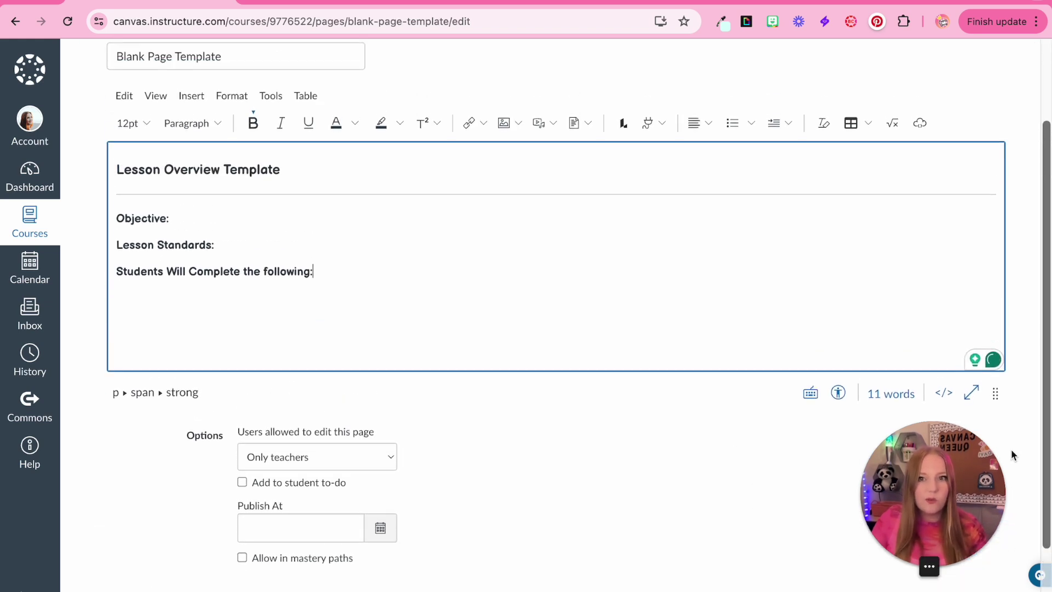
scroll(1003, 577, down, 1)
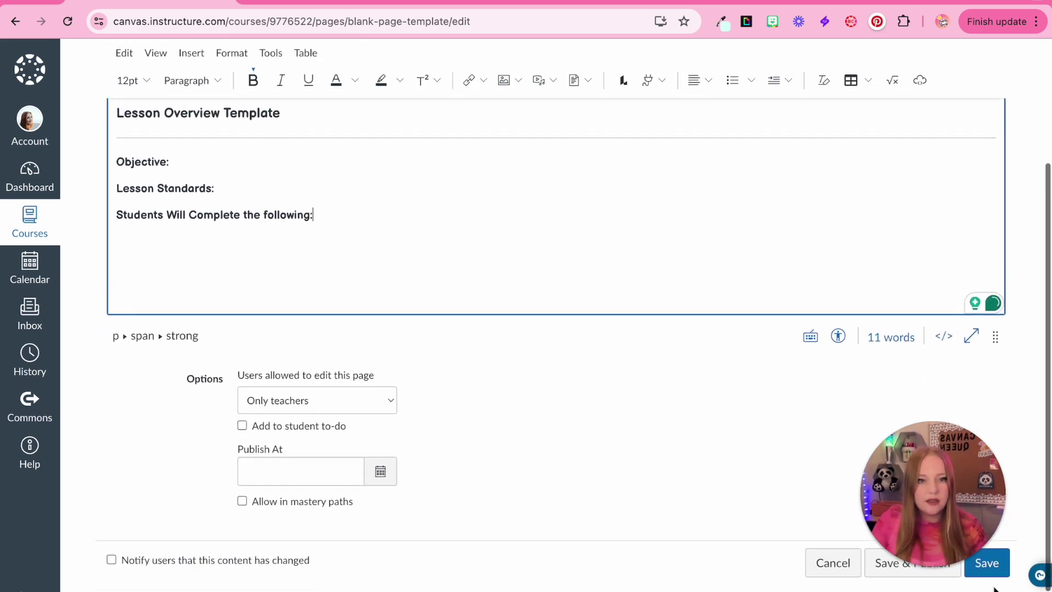
click(986, 570)
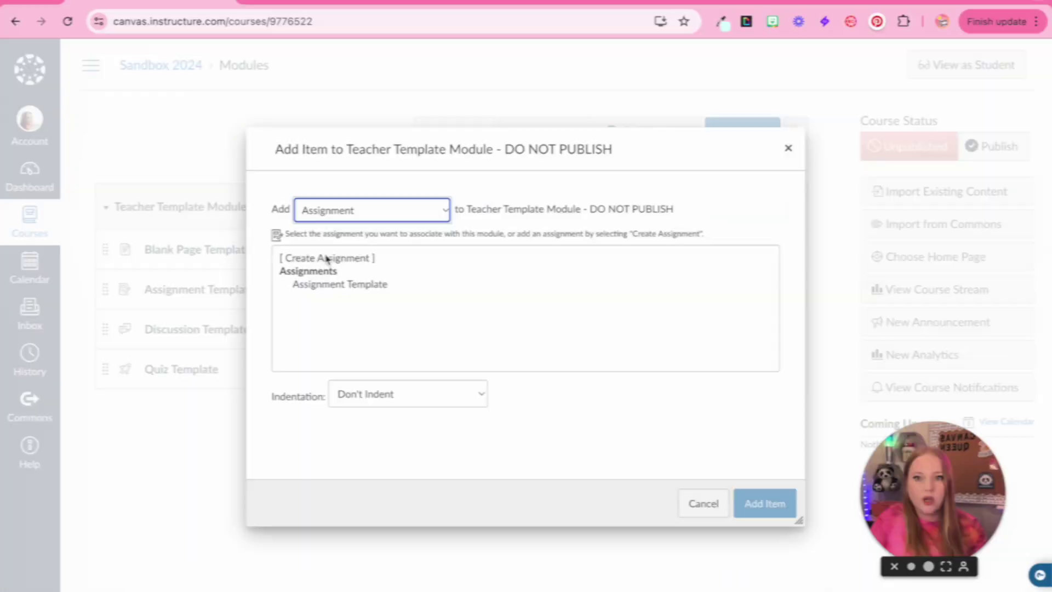
Add a new page named 'Weekly Agenda Template' to the module.
click(324, 210)
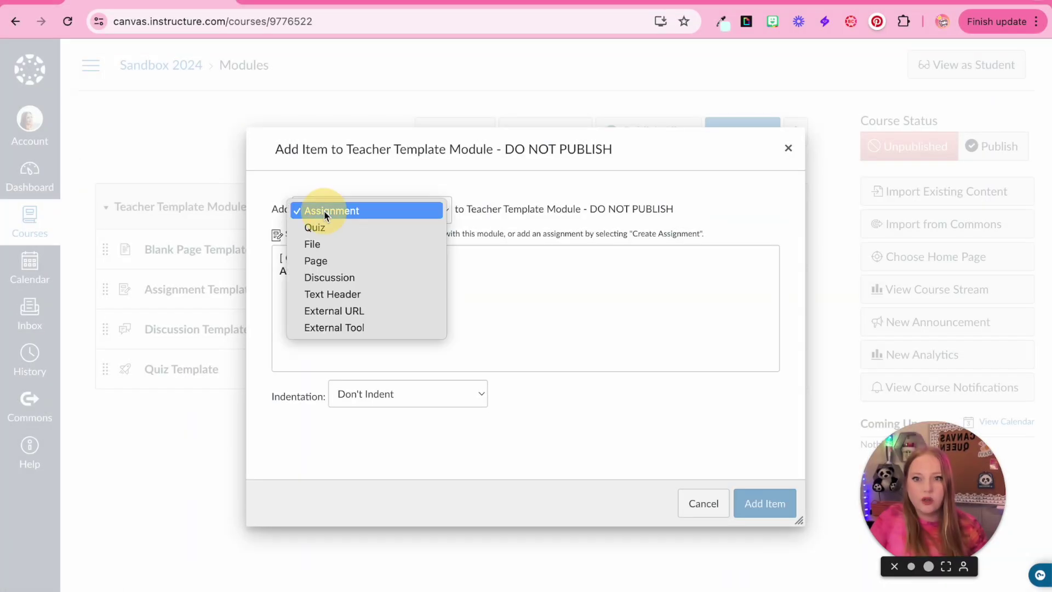
click(323, 260)
click(317, 257)
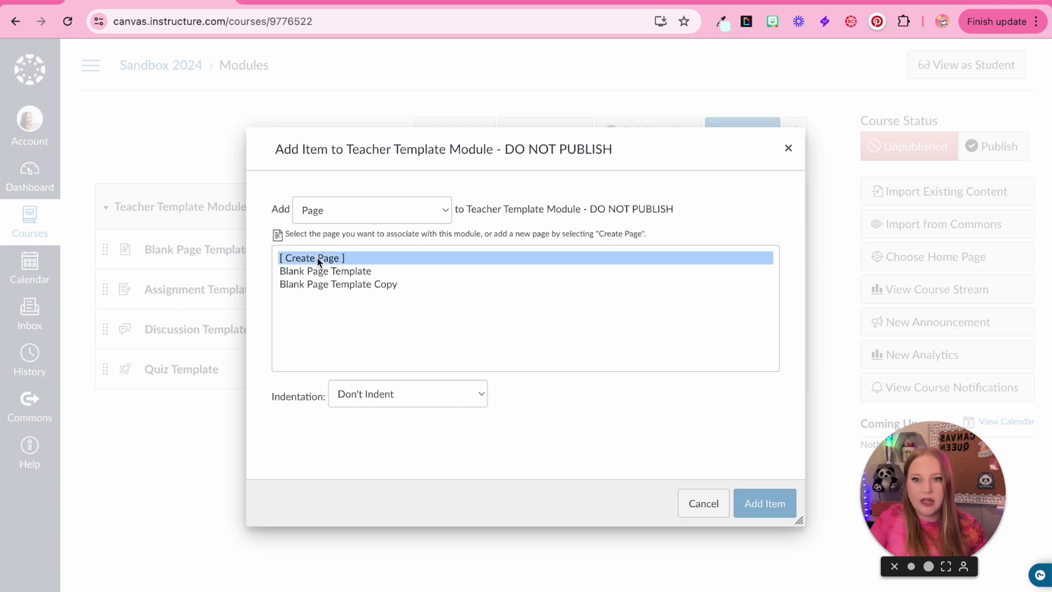
click(353, 397)
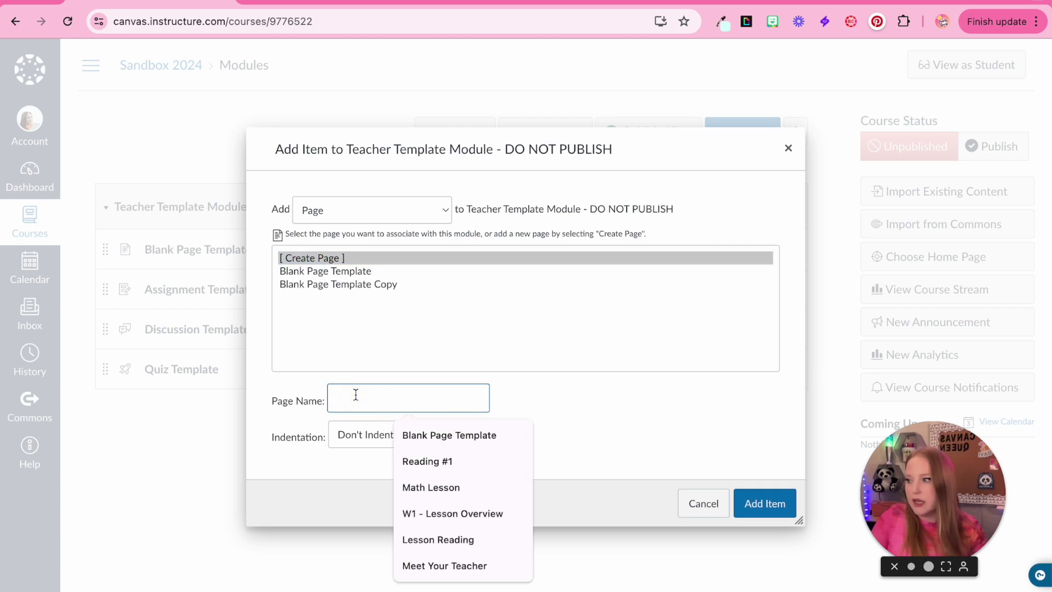
text(Weekly)
key(Down)
key(Return)
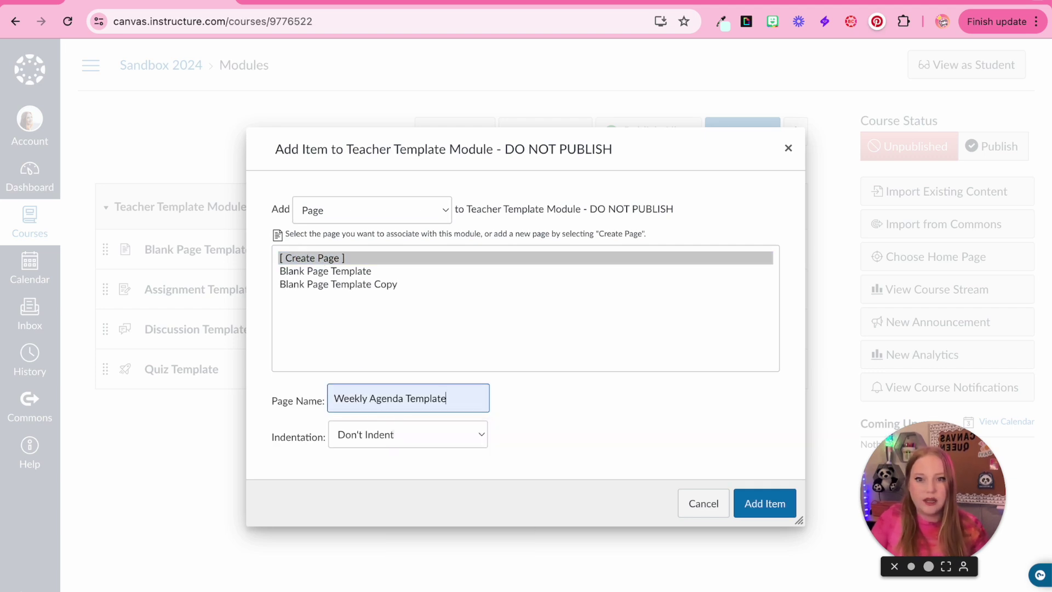
key(Return)
Move Weekly Agenda Template right below Blank Page Template and open it for editing.
drag(104, 408, 106, 303)
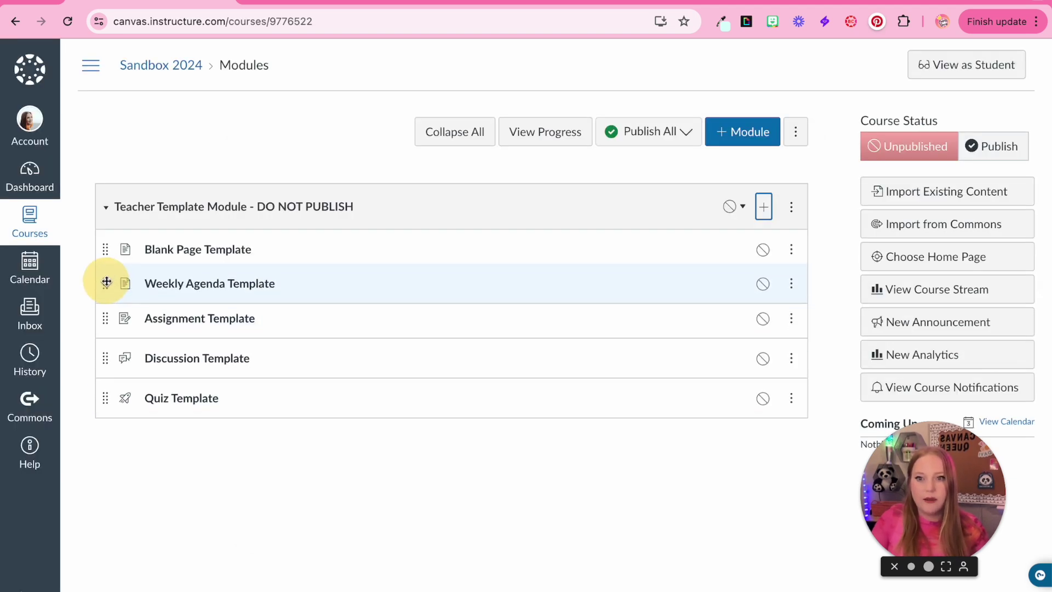
click(168, 284)
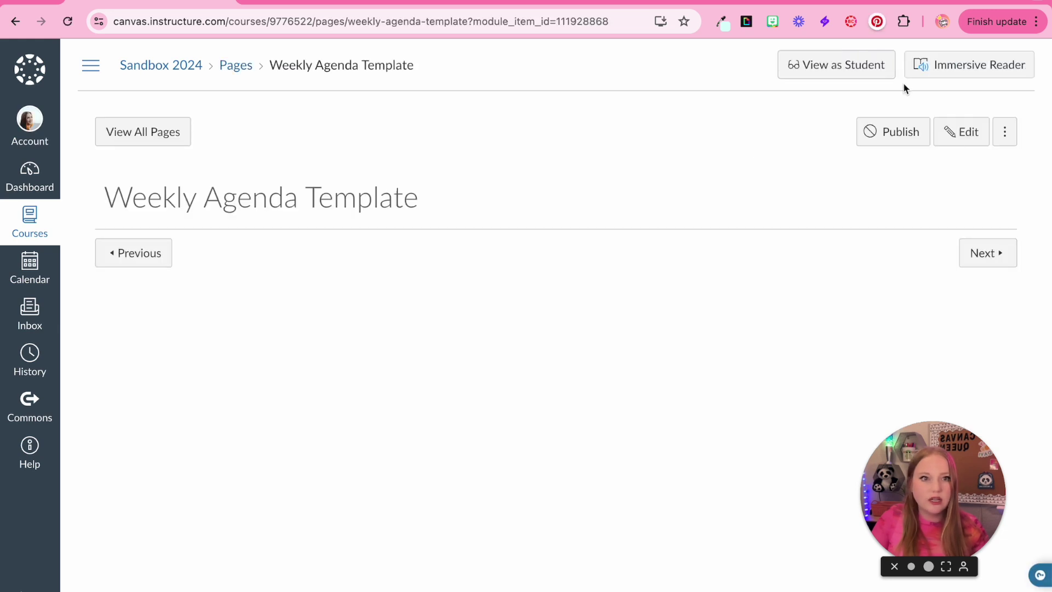
click(961, 132)
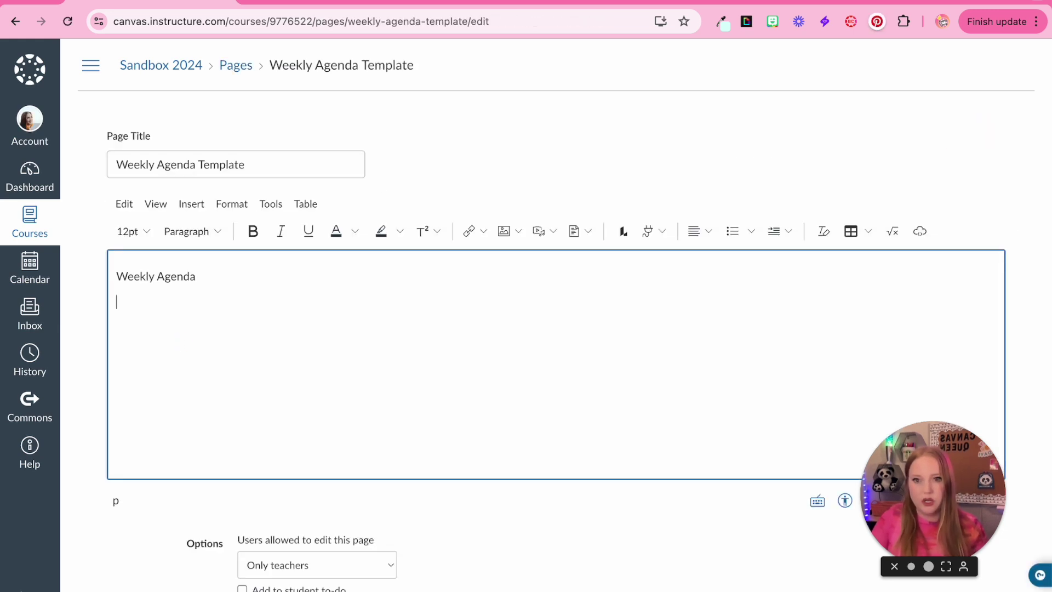
Make the Weekly Agenda heading 14pt, bold and Balsamiq Sans.
triple_click(138, 280)
click(132, 231)
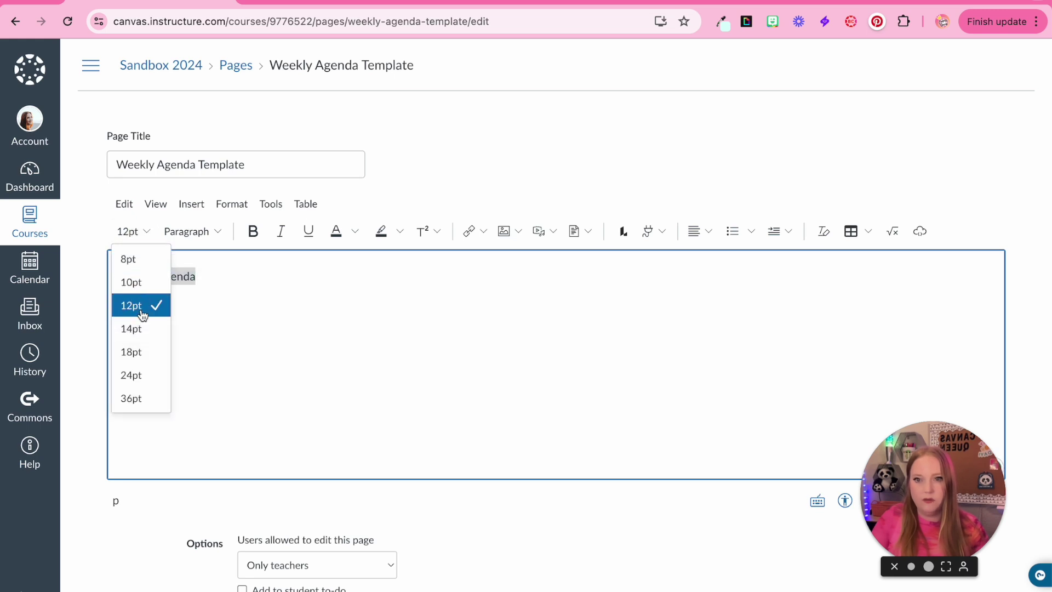
click(135, 307)
click(231, 204)
mouse_move(293, 445)
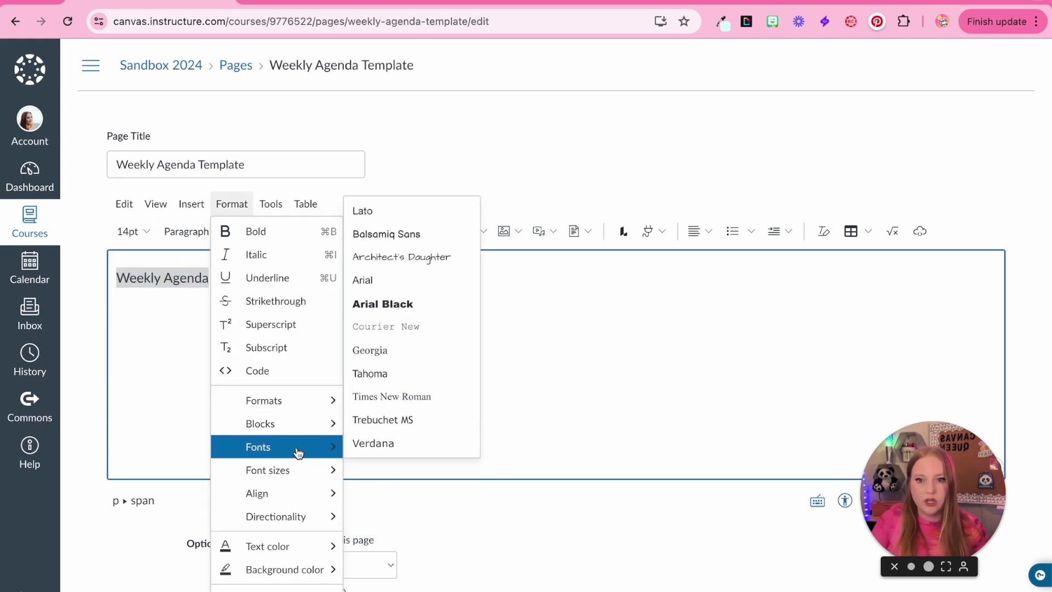
click(375, 234)
click(253, 230)
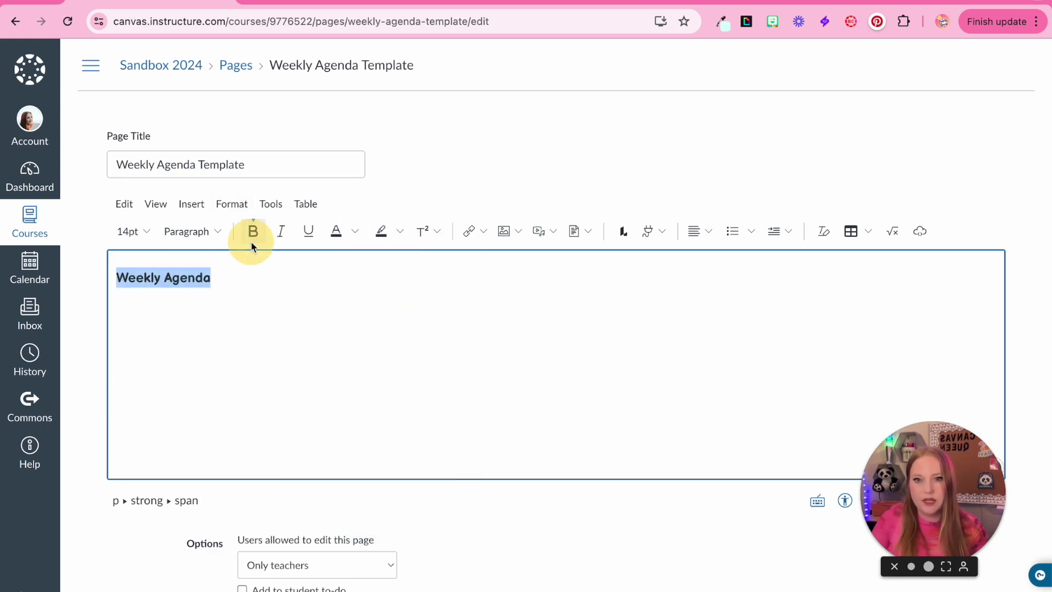
Insert a horizontal line under the heading and save the page.
click(227, 278)
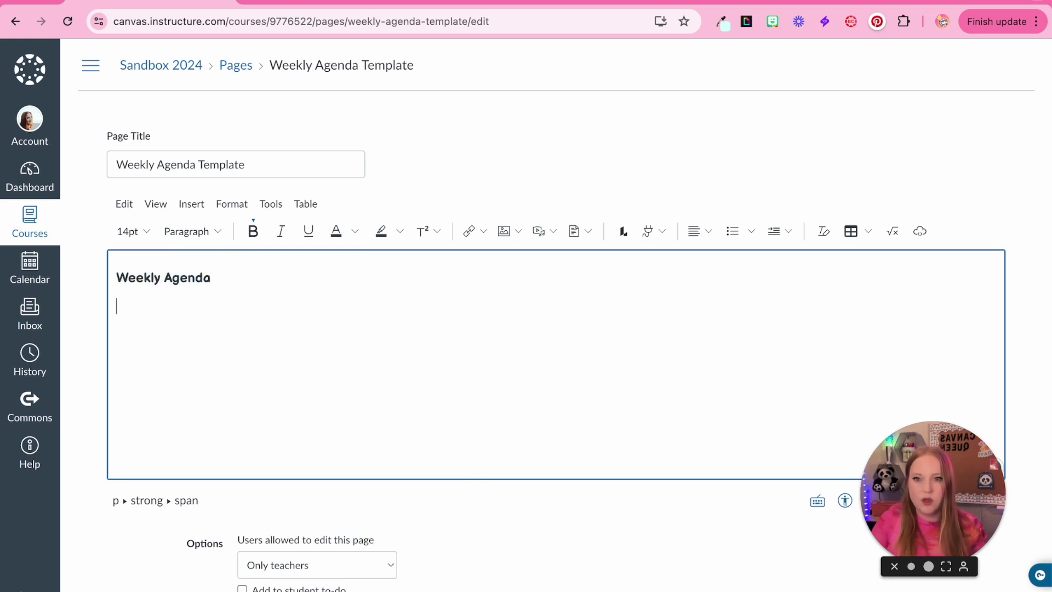
click(191, 204)
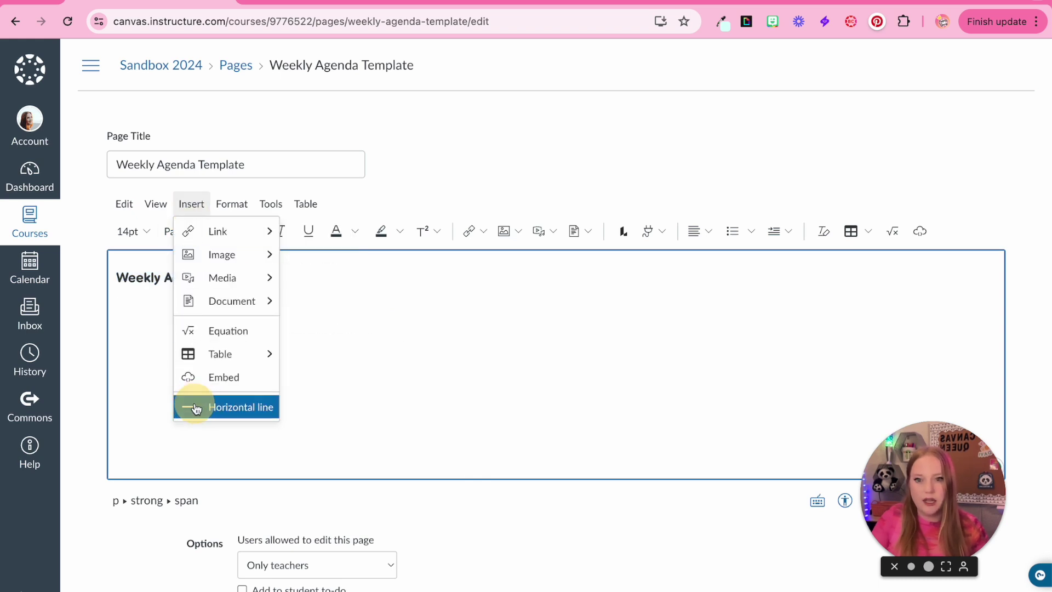
click(195, 404)
scroll(232, 400, down, 4)
scroll(766, 369, up, 4)
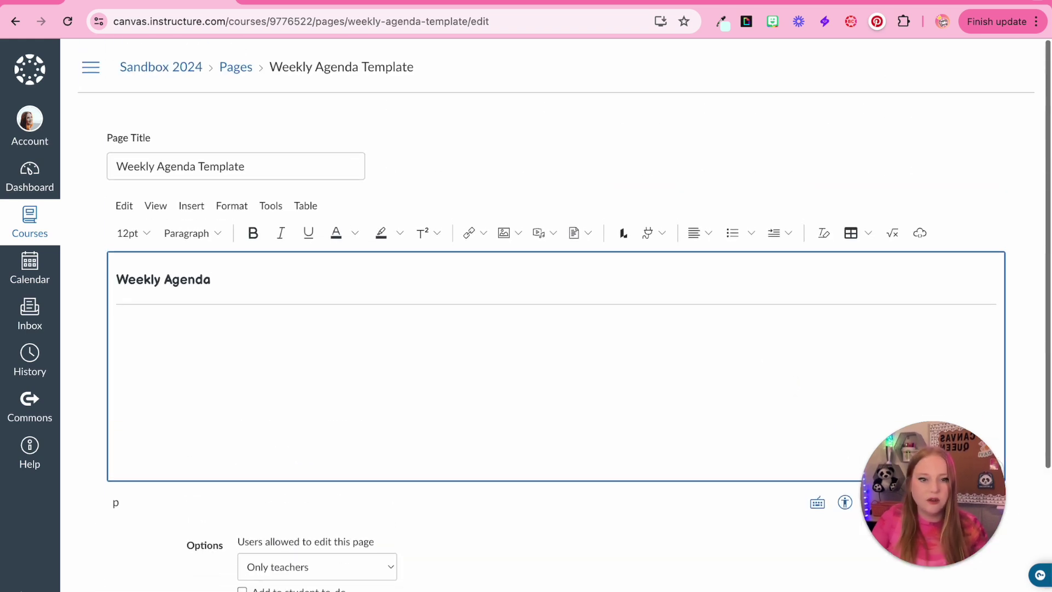
scroll(1041, 542, down, 3)
click(987, 587)
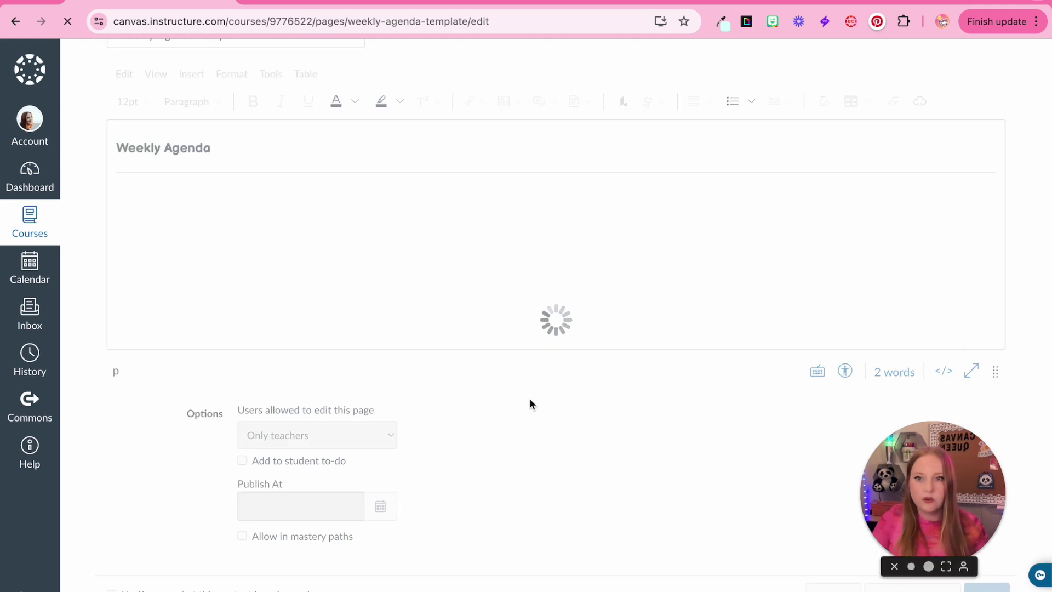
Visit the previous module page, then return to Weekly Agenda Template and place the cursor below the heading.
click(151, 339)
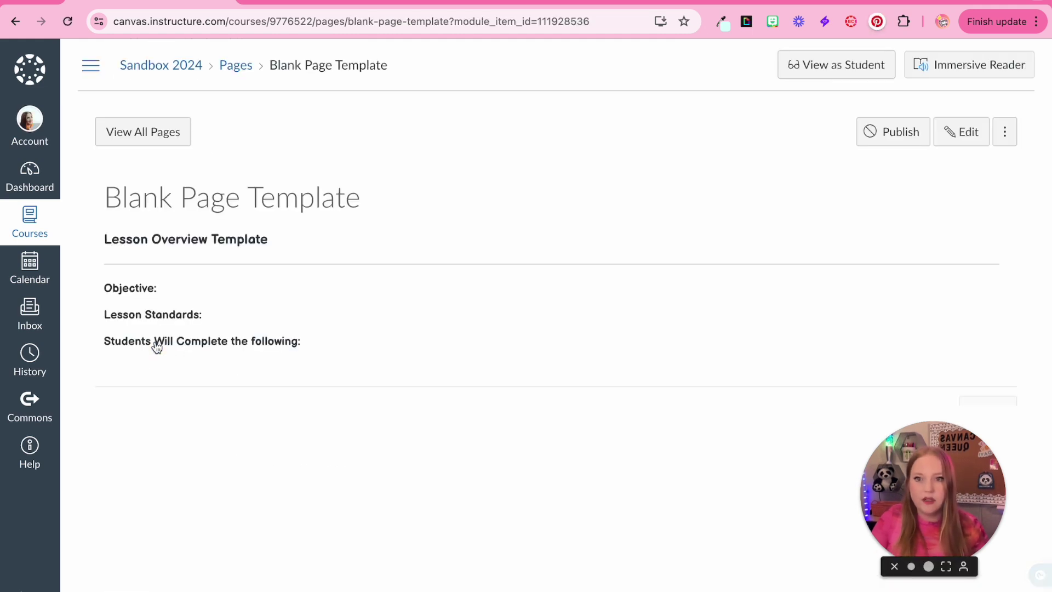
click(986, 382)
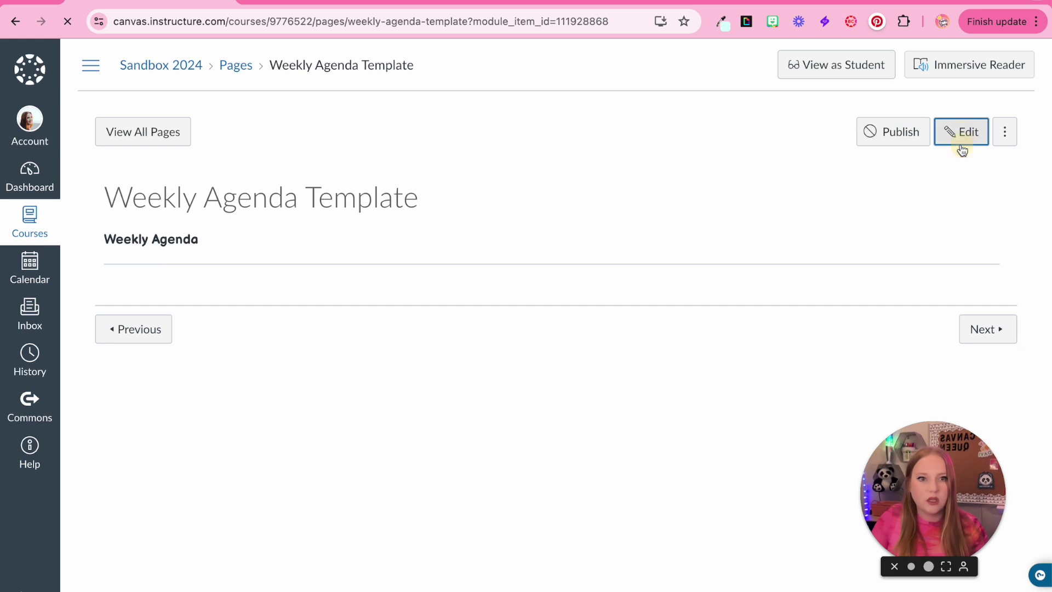
click(157, 361)
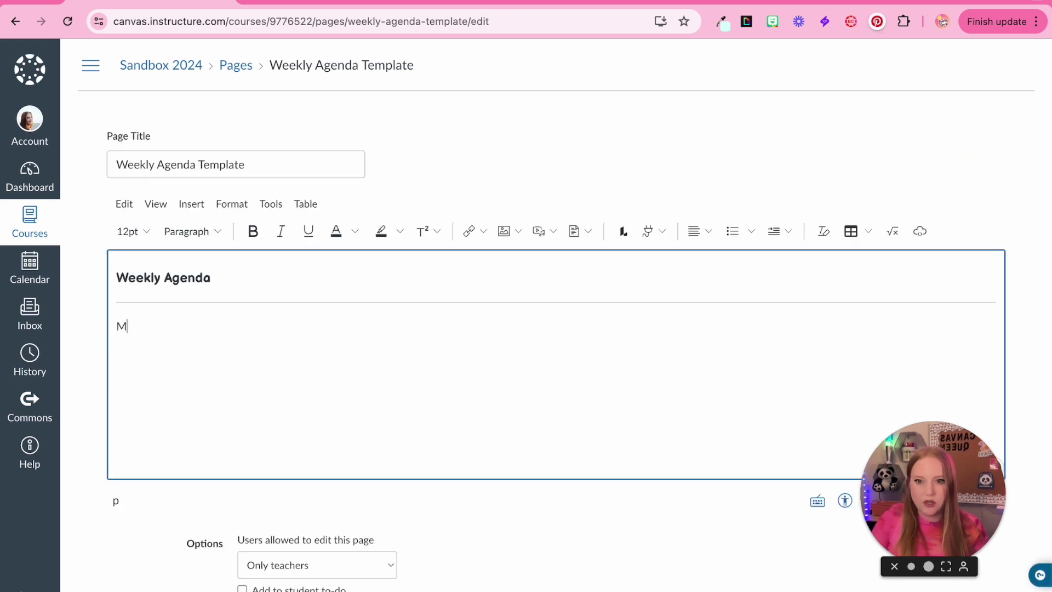
Finish the Wednesday: and Thursday: labels and bold the Monday–Friday labels.
text(WE)
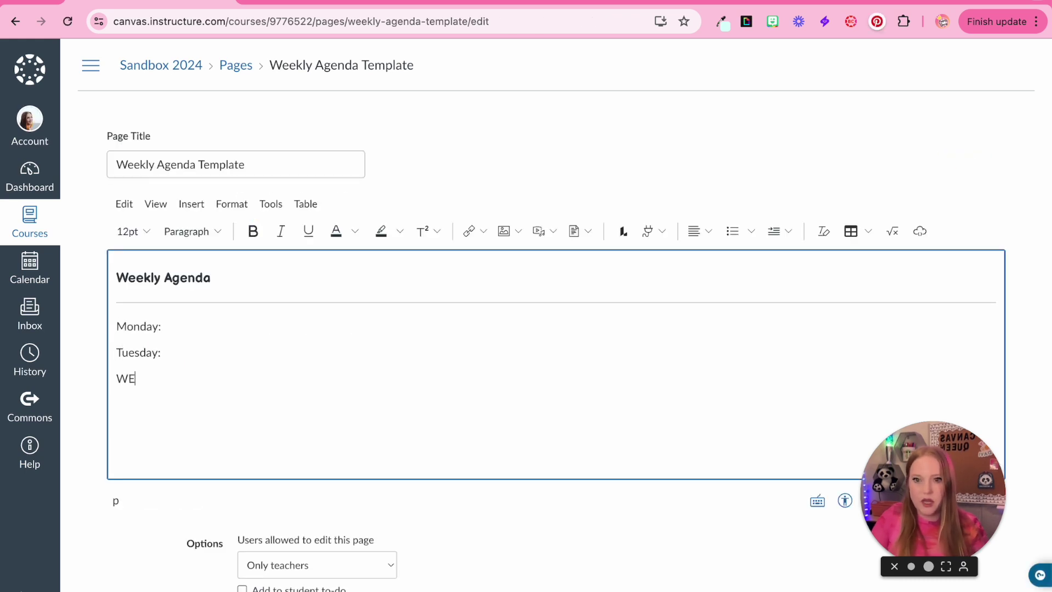
key(BackSpace)
text(ednesday:)
key(Return)
text(Thurdaday:)
drag(153, 431, 116, 326)
click(132, 230)
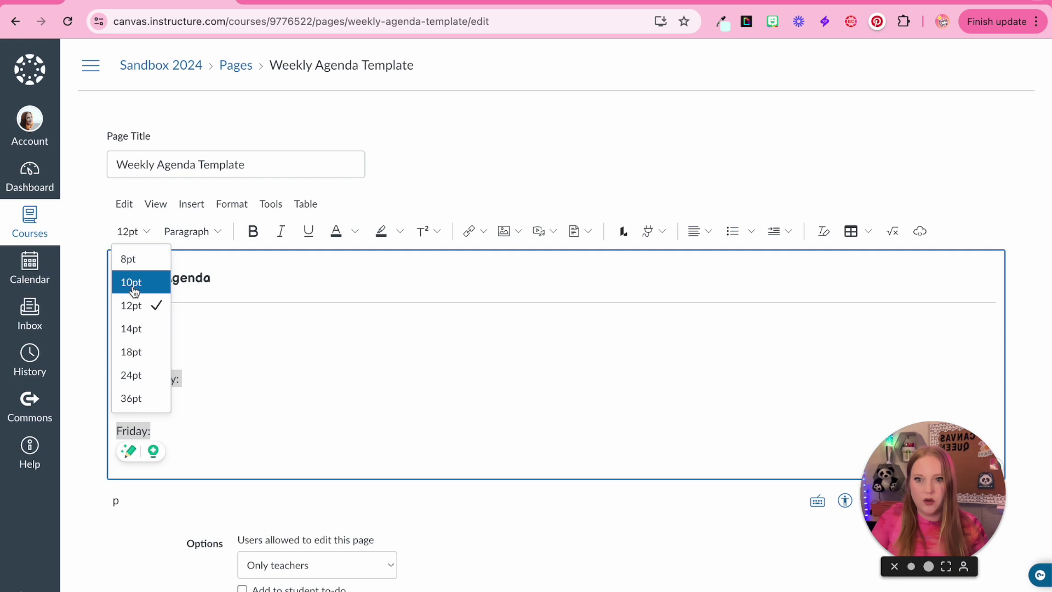
click(252, 231)
Add a bulleted list of ELA, Math, Science and History under Monday:.
click(231, 204)
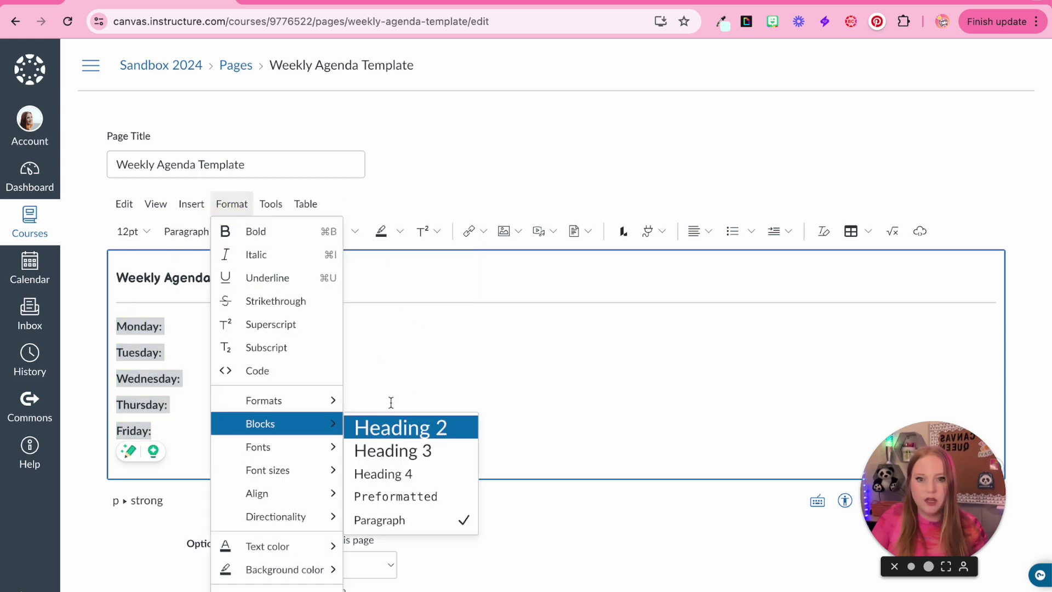
click(284, 340)
click(214, 324)
key(Return)
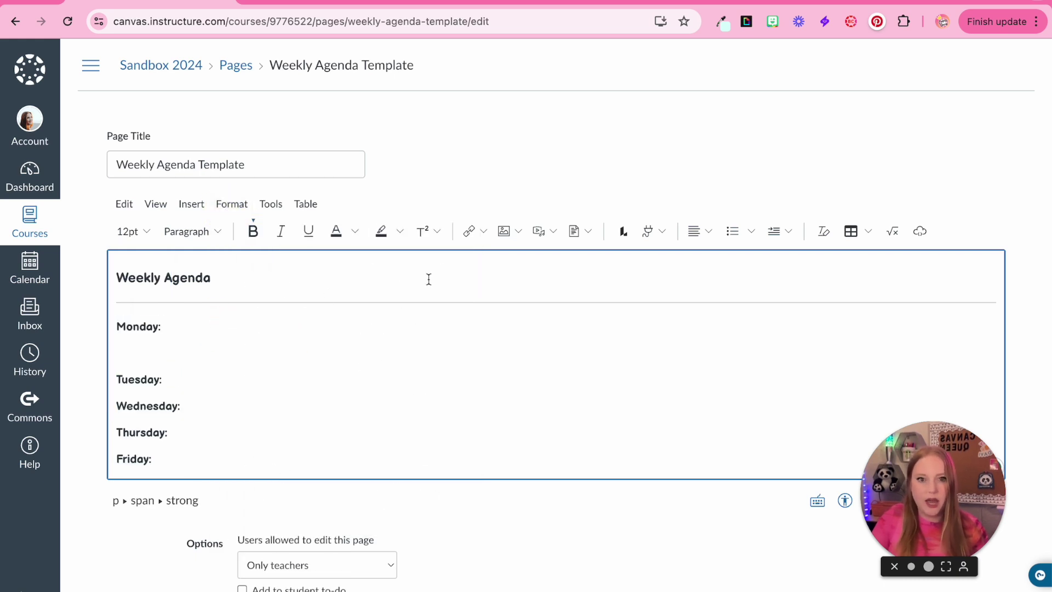
click(732, 230)
text(ELA)
key(Return)
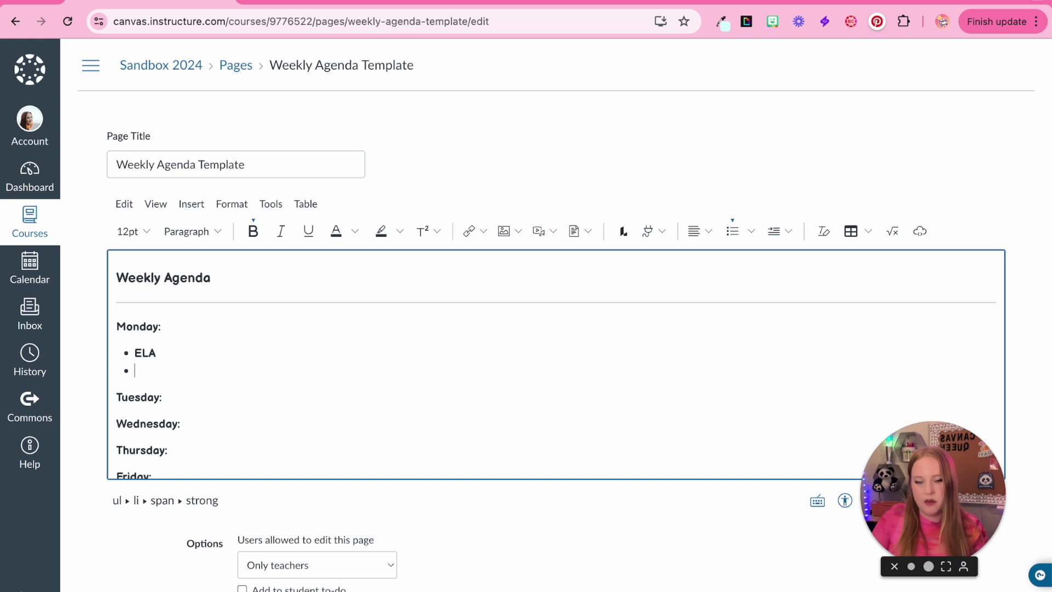
text(Math)
key(Return)
text(Science)
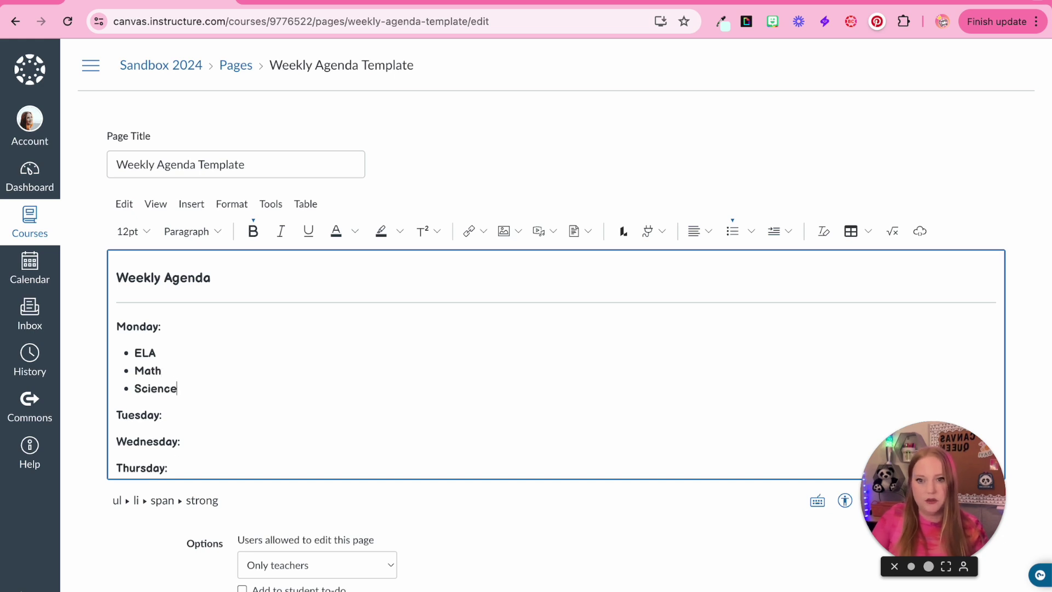
key(Return)
text(Her)
Paste the subject bullets under Tuesday:, Wednesday:, Thursday: and Friday:.
scroll(209, 387, down, 1)
click(208, 388)
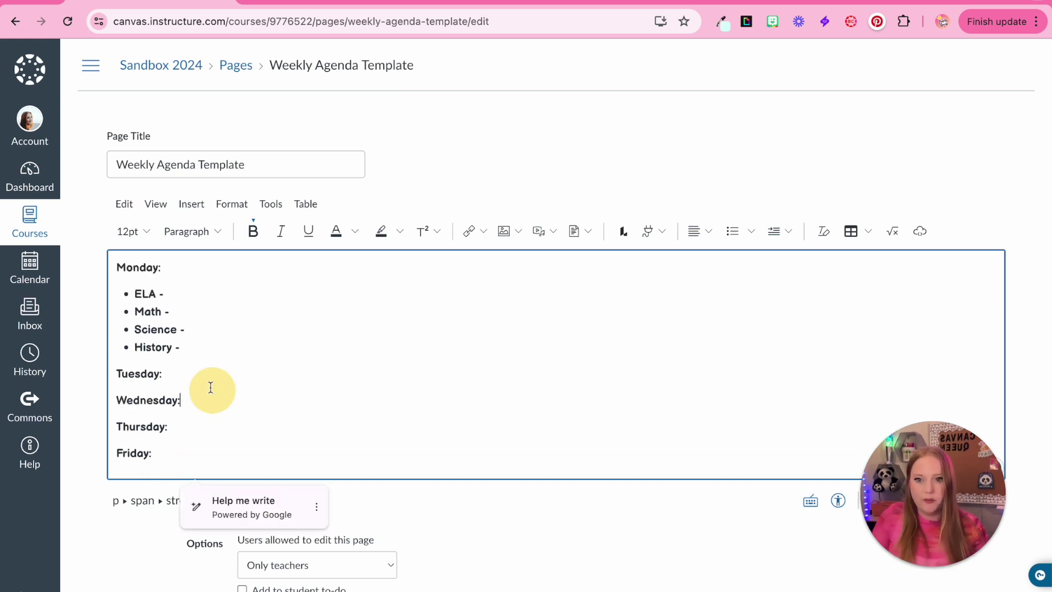
click(202, 373)
key(Return)
text(ELA - Math - Science - History -)
scroll(188, 400, down, 2)
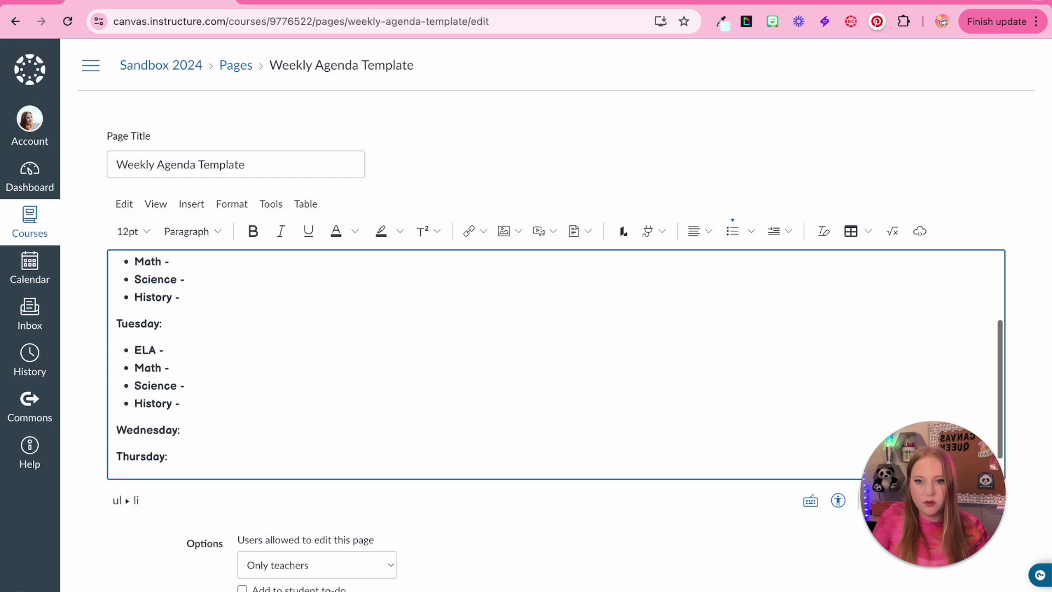
click(188, 400)
key(Return)
text(ELA - Math - Science - History -)
scroll(174, 426, down, 1)
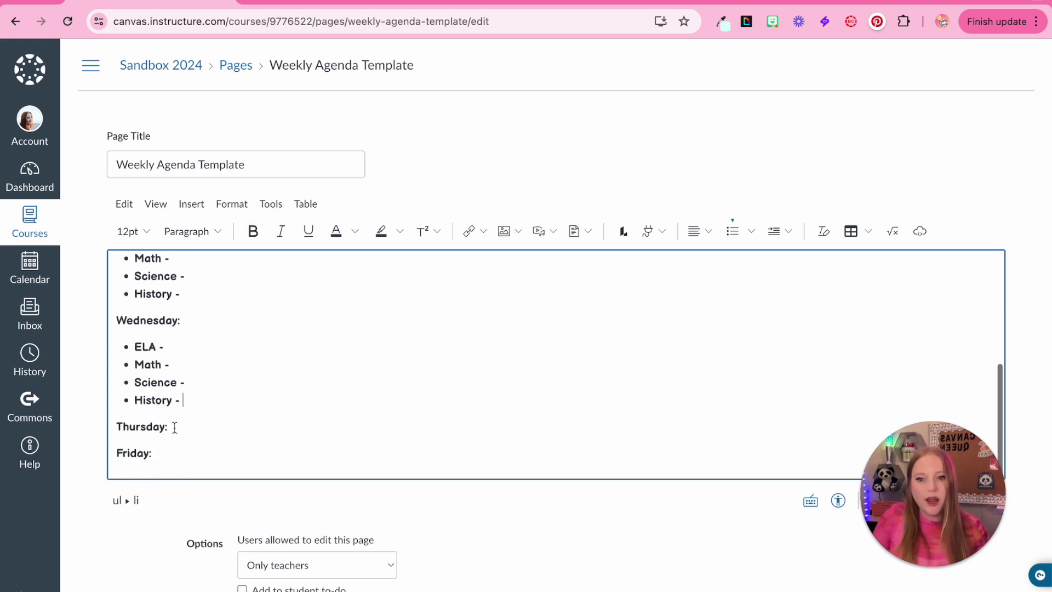
click(175, 427)
key(Return)
text(ELA - Math - Science - History -)
click(151, 453)
key(Return)
text(ELA - Math - Science - History -)
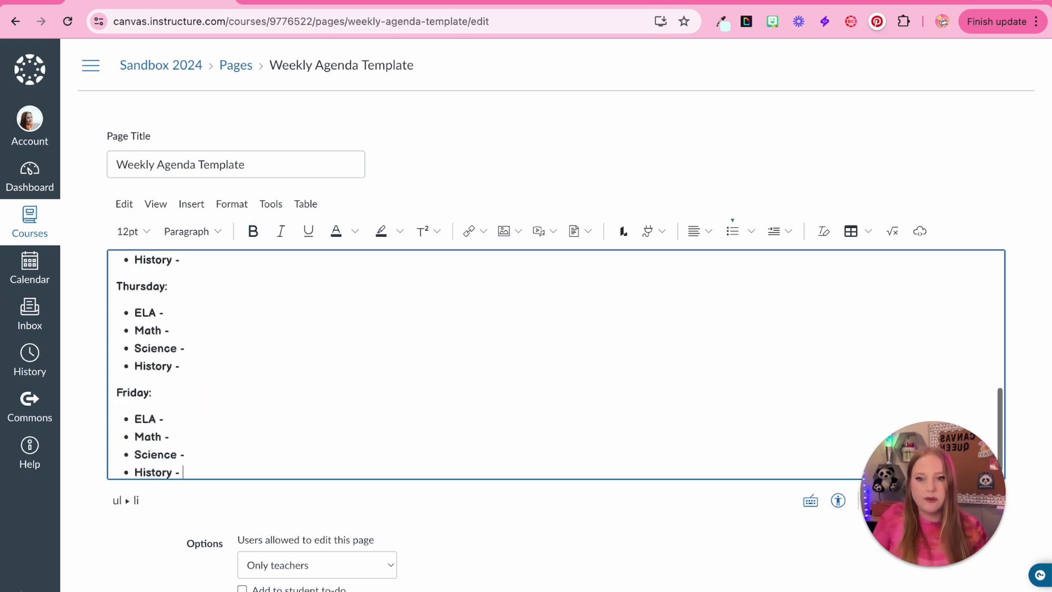
scroll(233, 396, up, 10)
drag(230, 277, 80, 278)
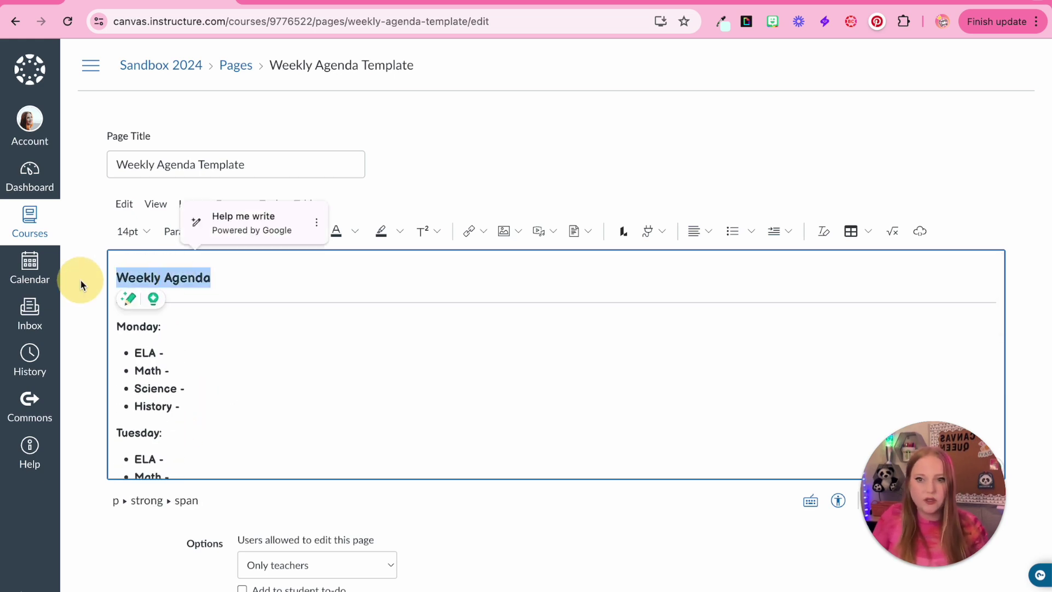
Highlight each weekday label in its own colour: Wednesday light yellow, Thursday light green, Friday light mint.
click(379, 239)
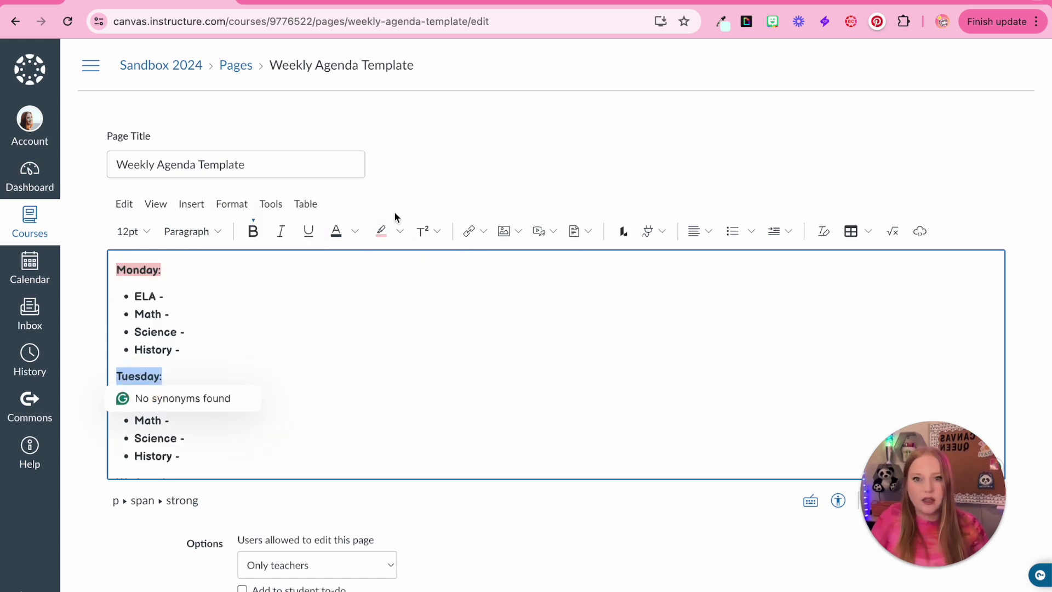
click(400, 230)
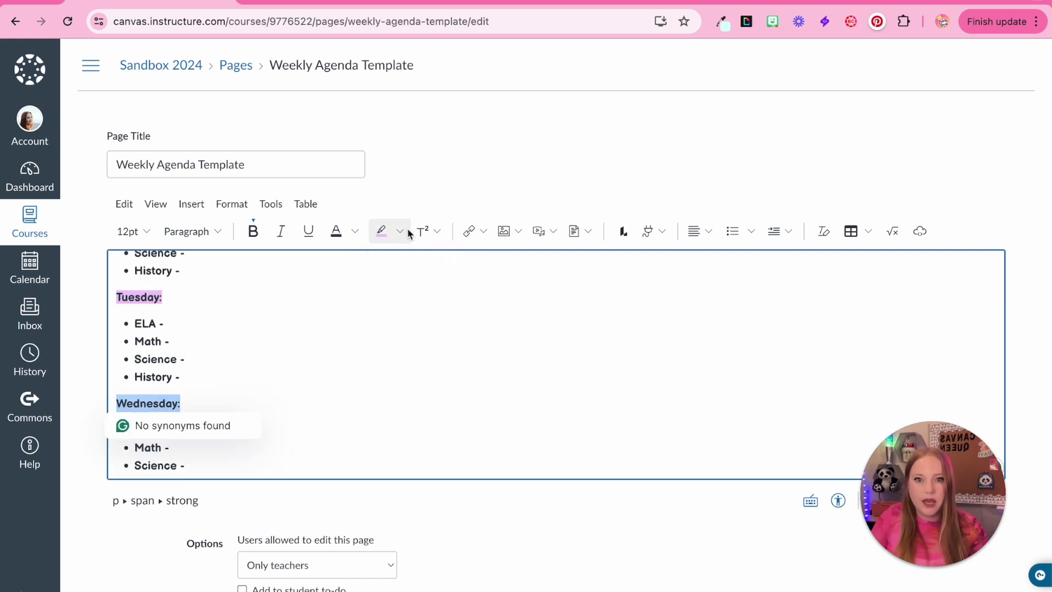
click(399, 230)
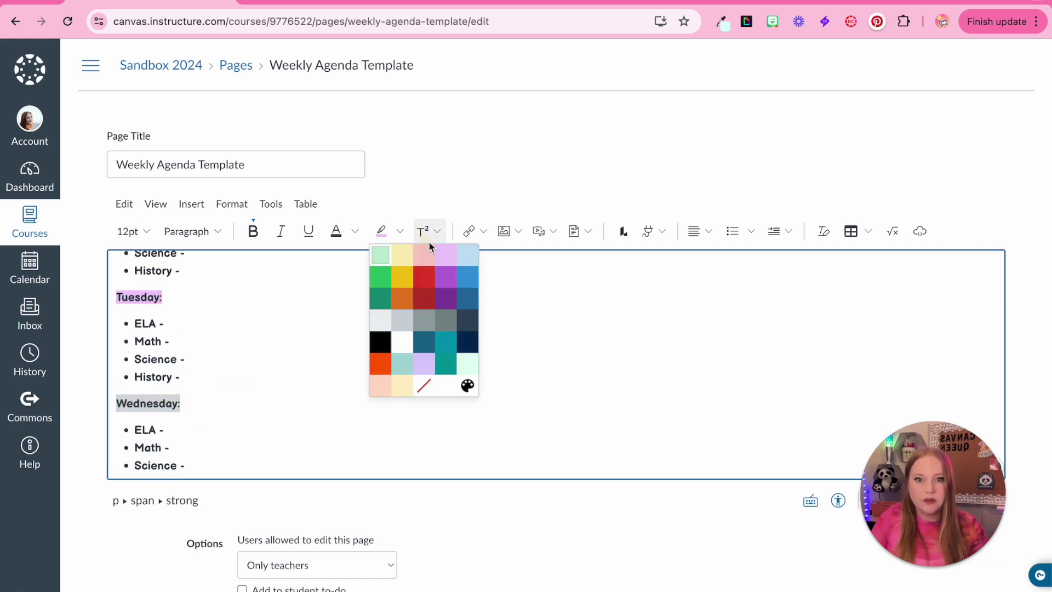
click(402, 255)
scroll(292, 367, down, 3)
double_click(141, 389)
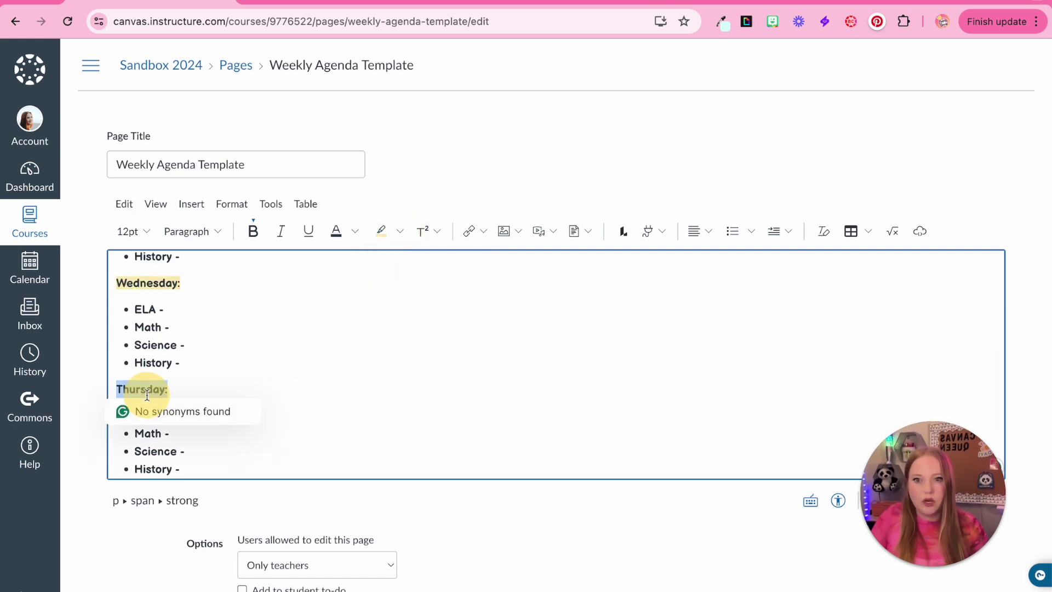
click(393, 230)
click(381, 255)
scroll(147, 384, down, 2)
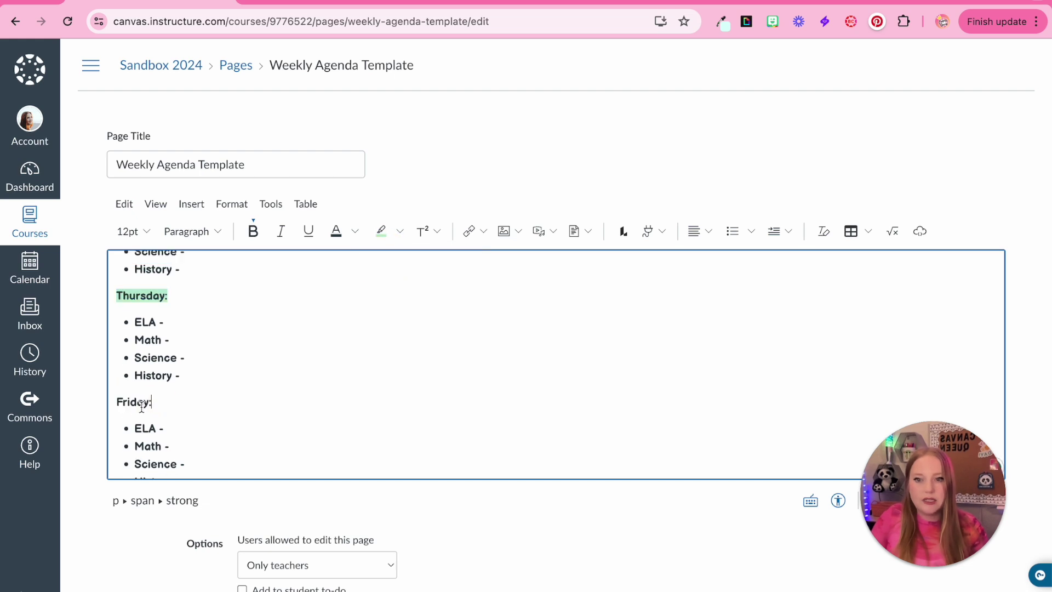
double_click(140, 404)
click(400, 231)
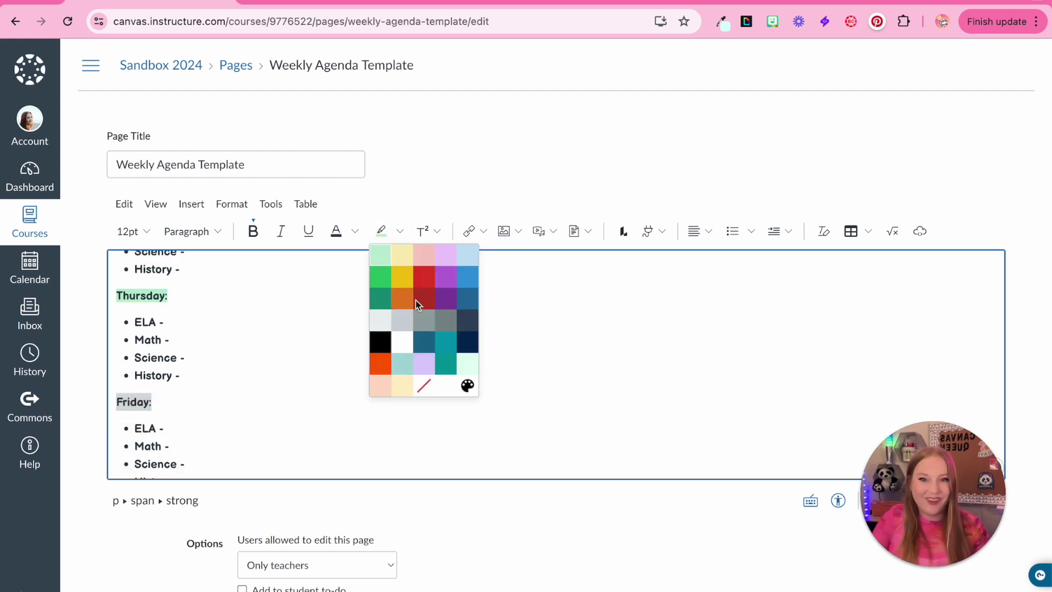
click(468, 362)
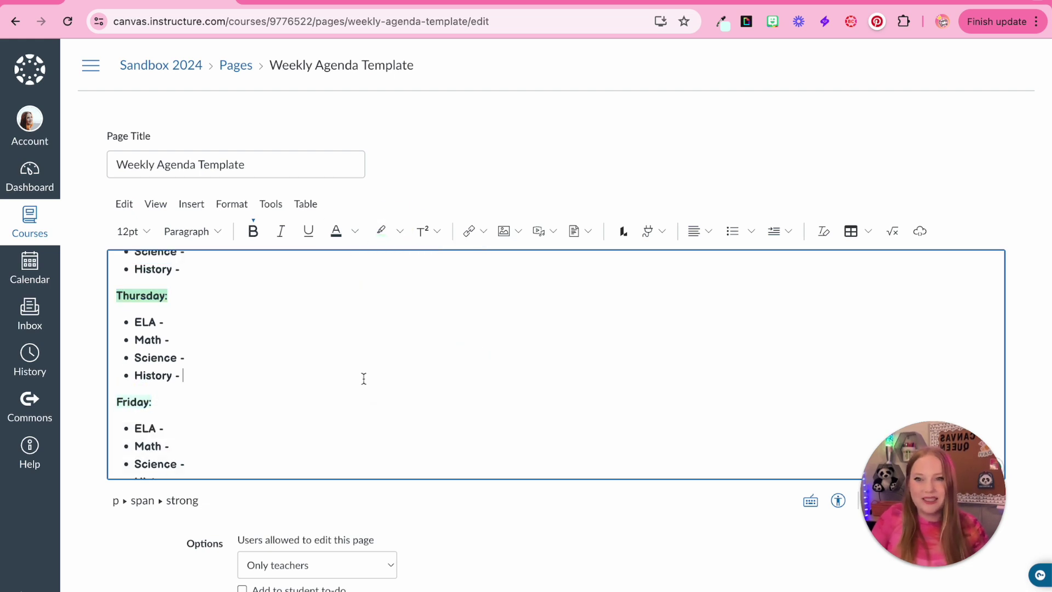
click(132, 423)
Scroll through the agenda page to review the highlighted labels.
click(162, 407)
scroll(712, 548, down, 3)
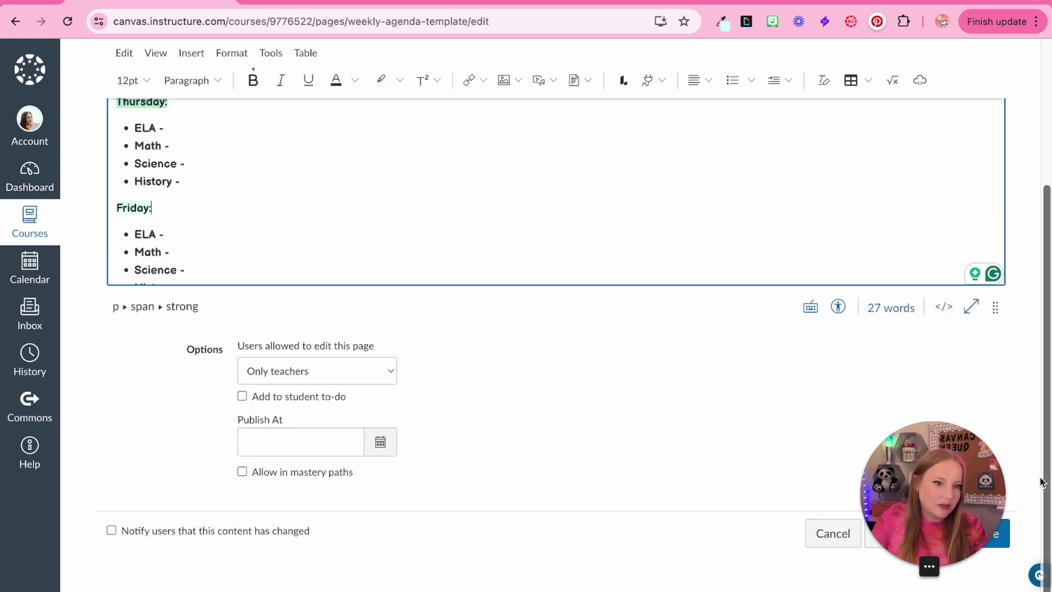
scroll(994, 552, up, 1)
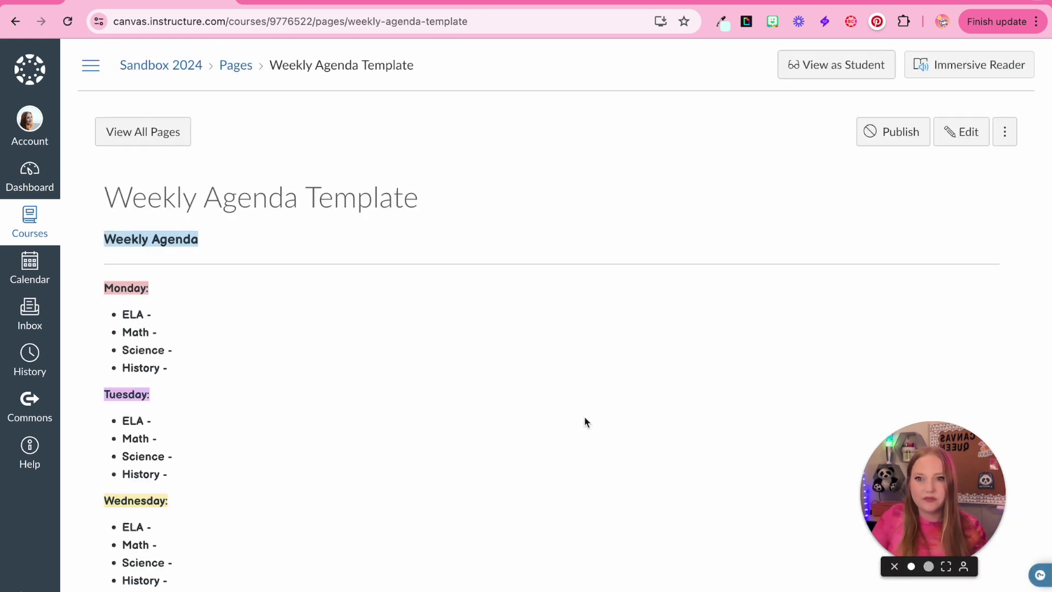
scroll(584, 420, down, 3)
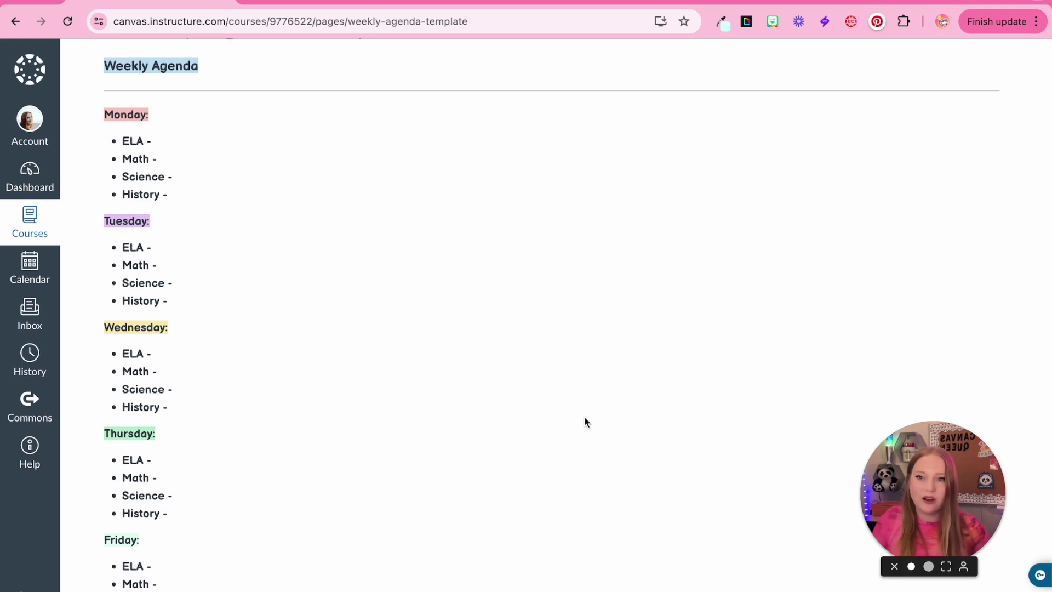
scroll(584, 422, up, 5)
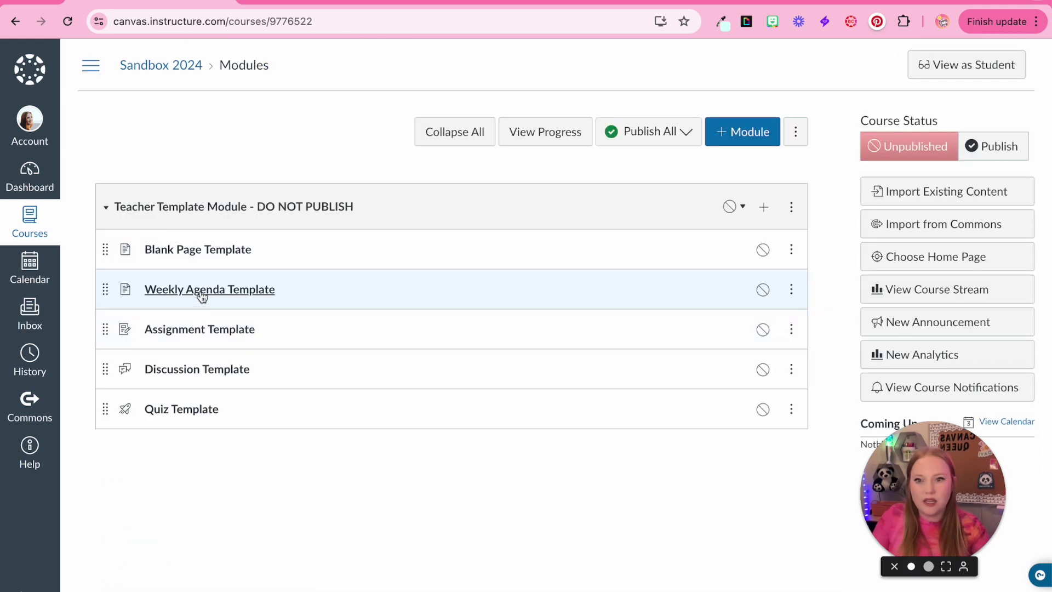
Duplicate the Weekly Agenda Template and rename the copy 'Weekly Agenda Template 8/12'.
click(791, 289)
click(783, 351)
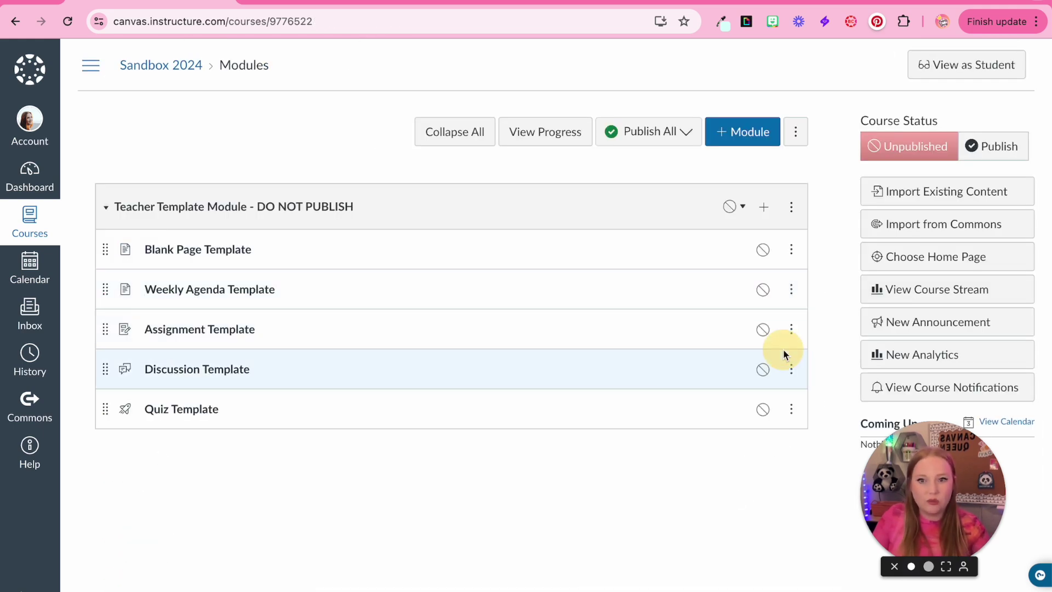
click(791, 328)
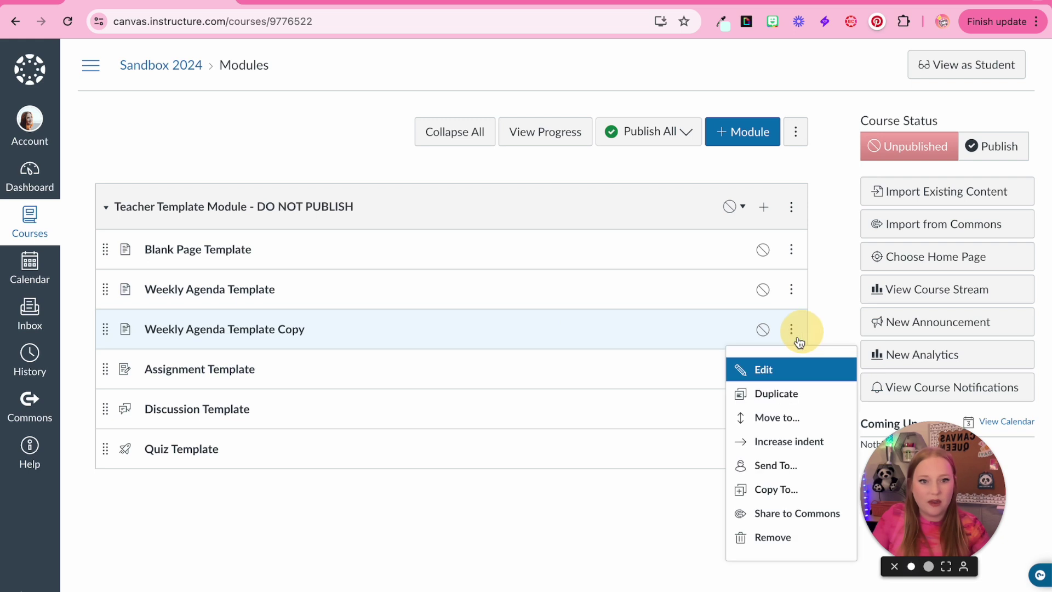
click(767, 369)
drag(584, 310, 605, 313)
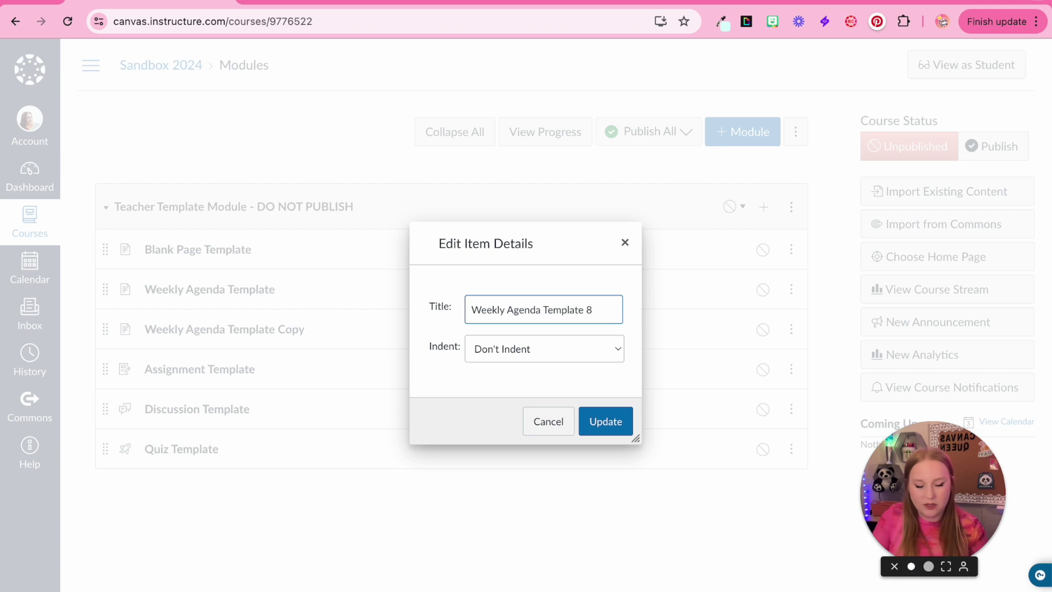
click(623, 419)
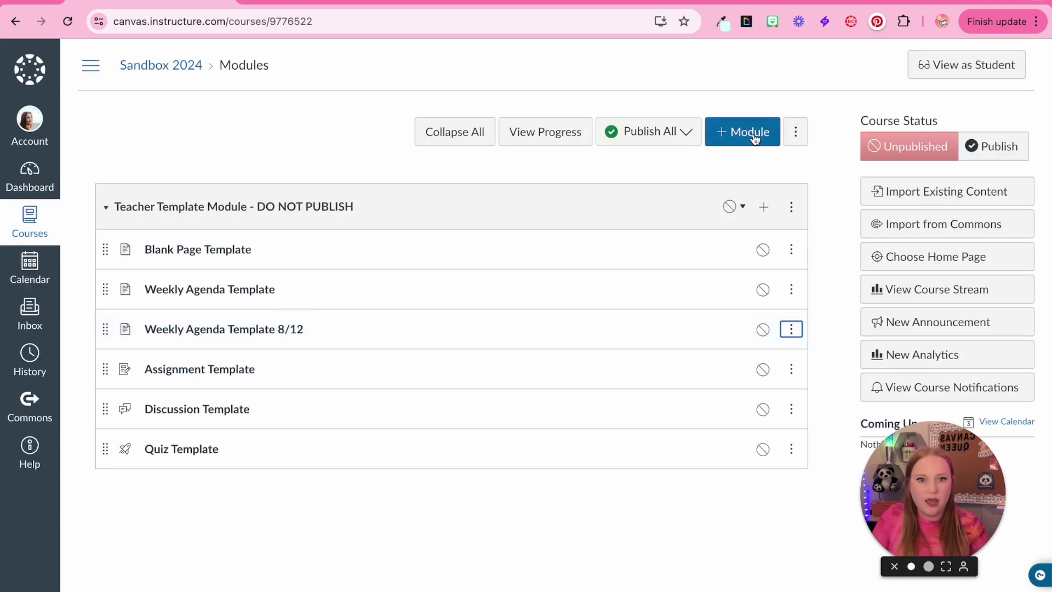
Create a new Module 1 and move Weekly Agenda Template 8/12 into it.
click(733, 142)
click(451, 318)
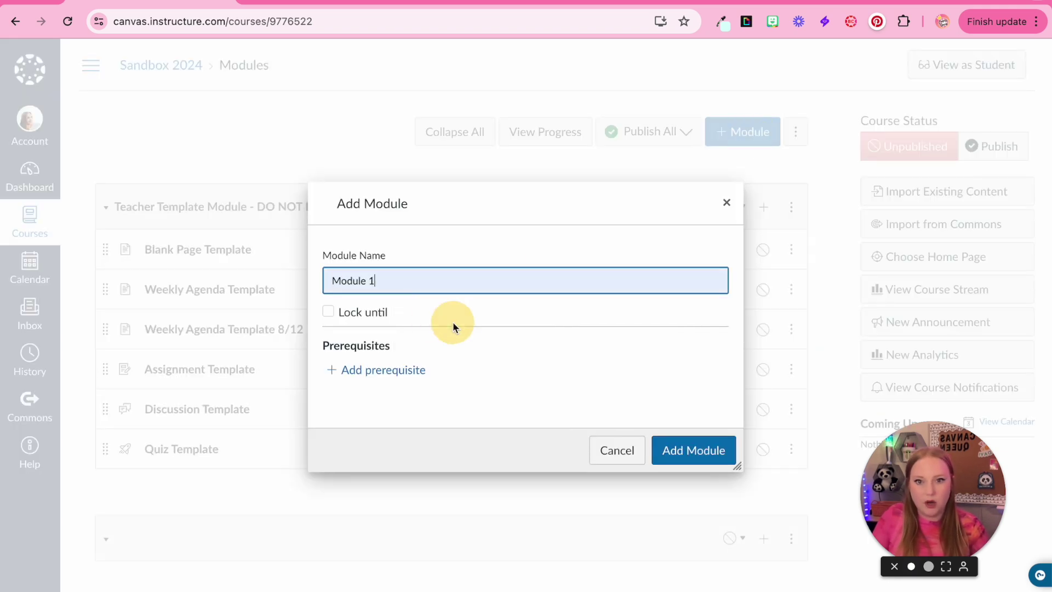
click(674, 448)
drag(105, 263, 113, 475)
Look over the Weekly Agenda Template 8/12 page, then go back to Modules and open Blank Page Template.
click(192, 476)
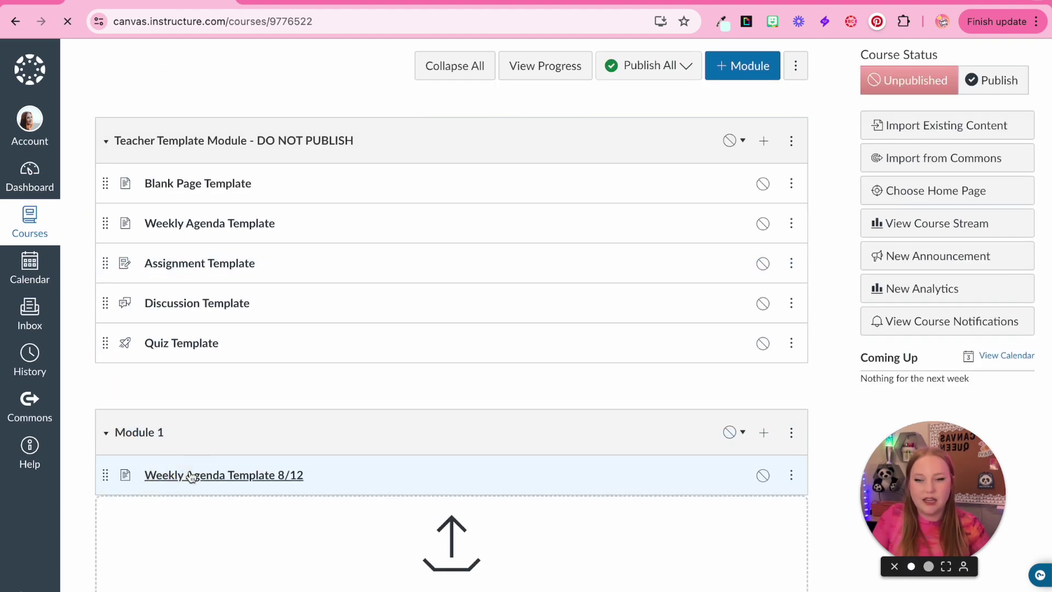
scroll(202, 358, down, 6)
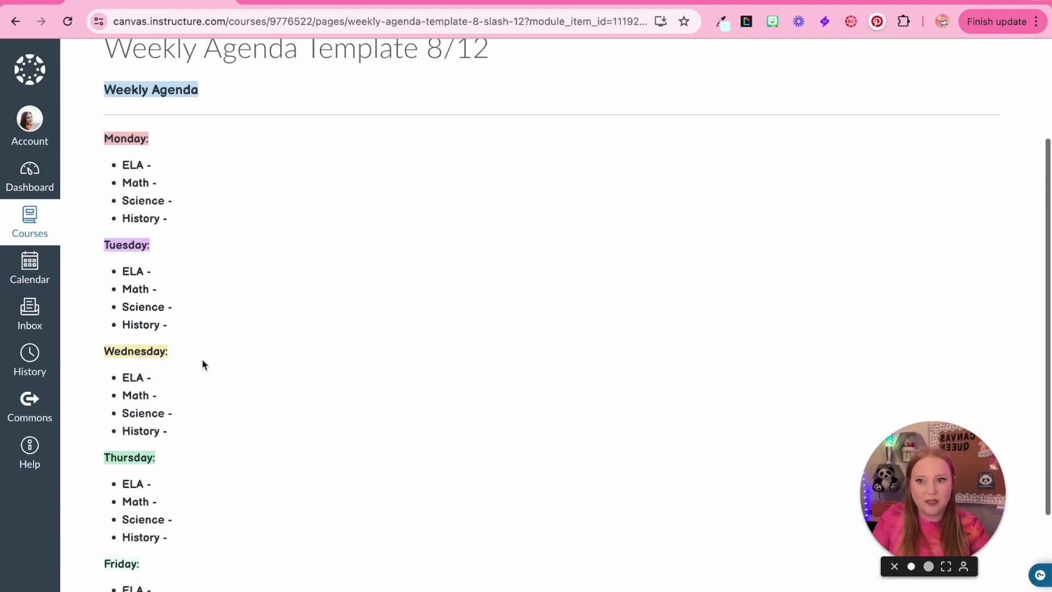
scroll(310, 366, up, 6)
scroll(310, 366, down, 1)
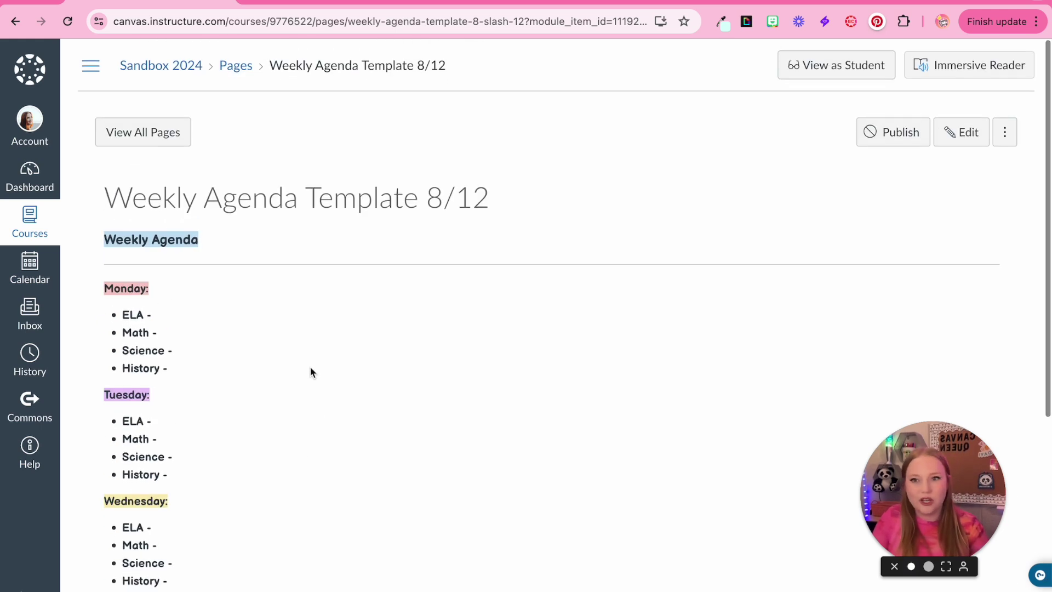
click(144, 143)
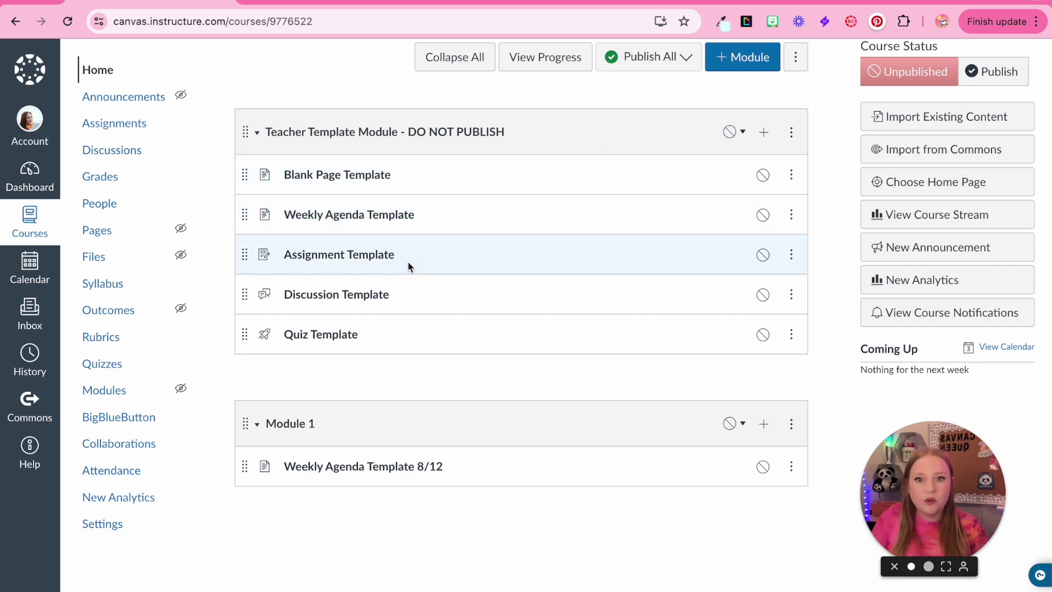
click(329, 176)
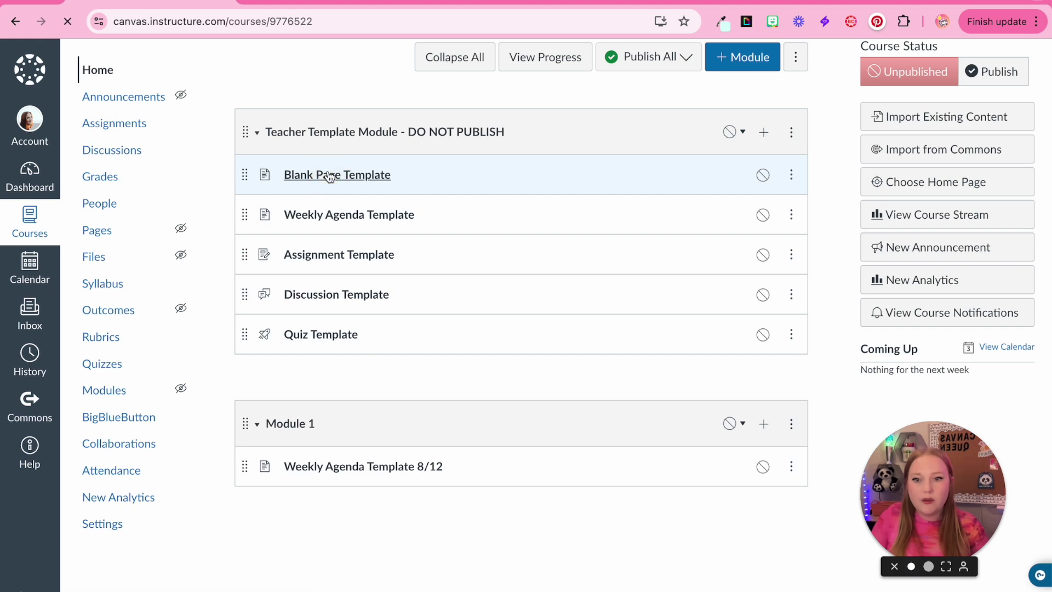
Highlight the page title purple and the Objective label light yellow.
click(945, 132)
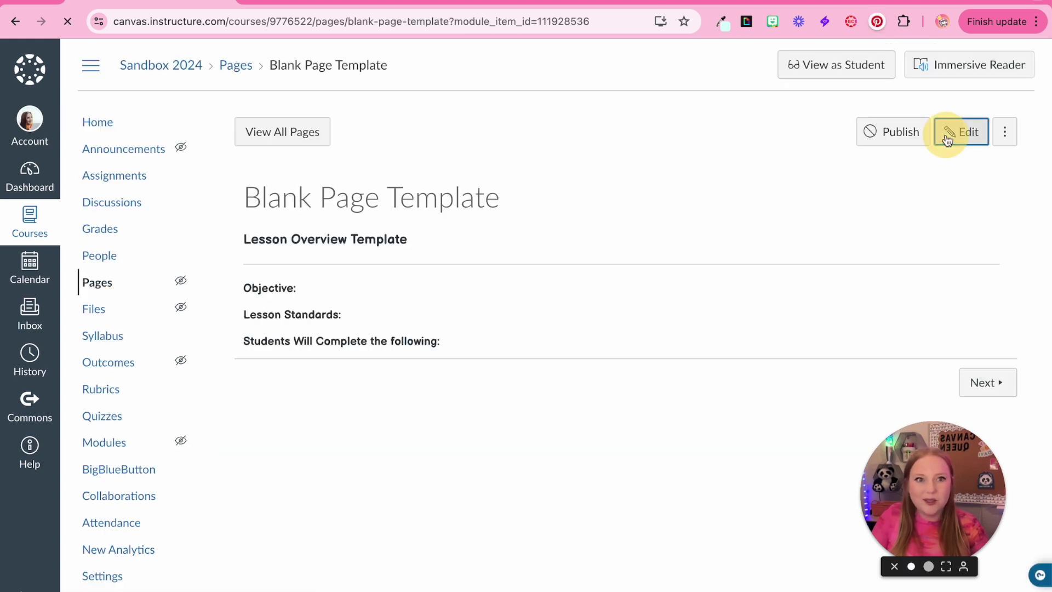
triple_click(312, 277)
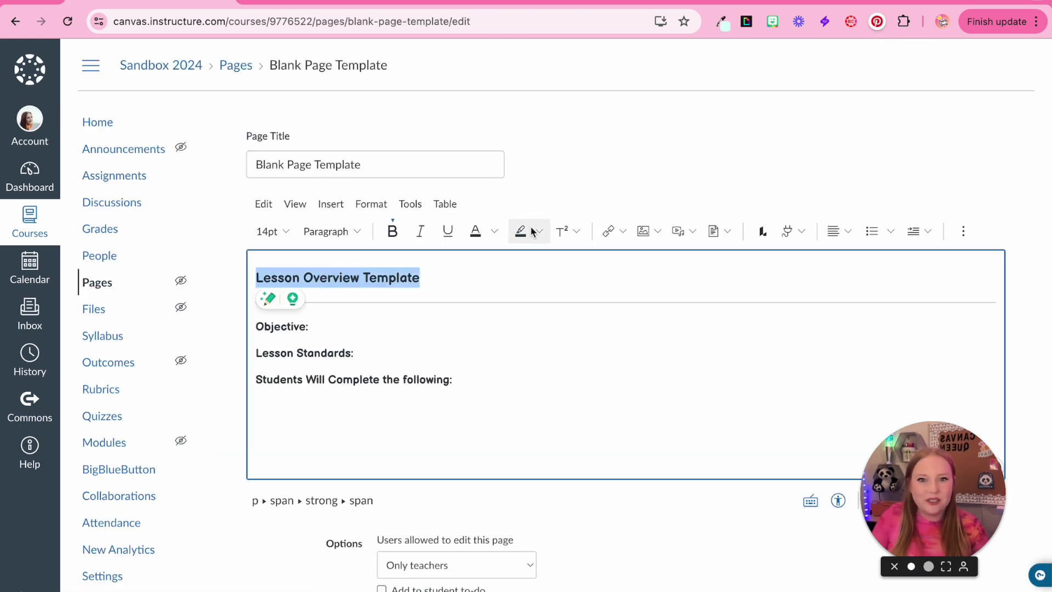
click(495, 235)
click(538, 231)
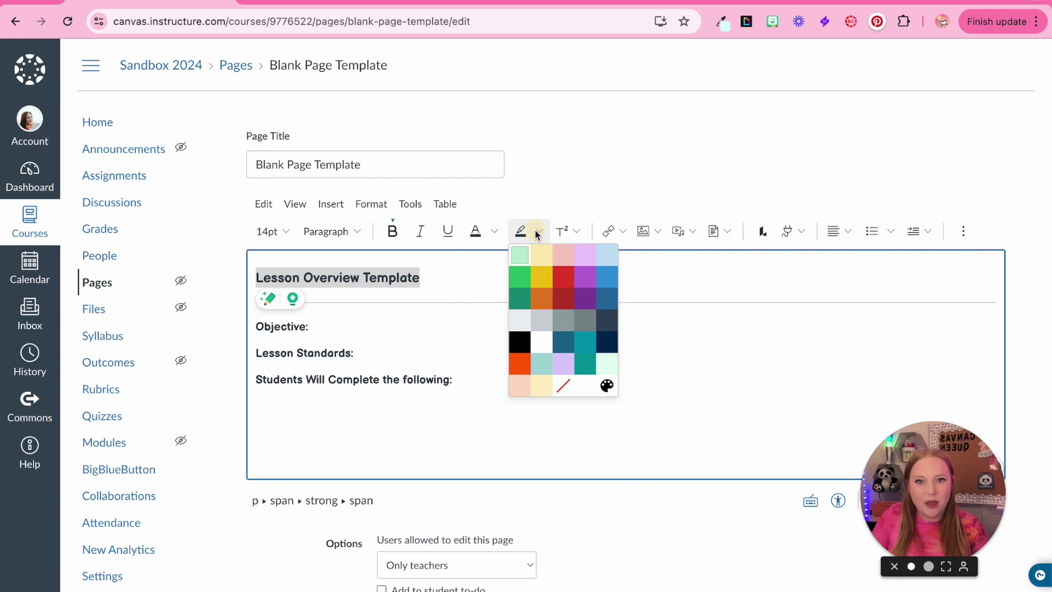
click(586, 257)
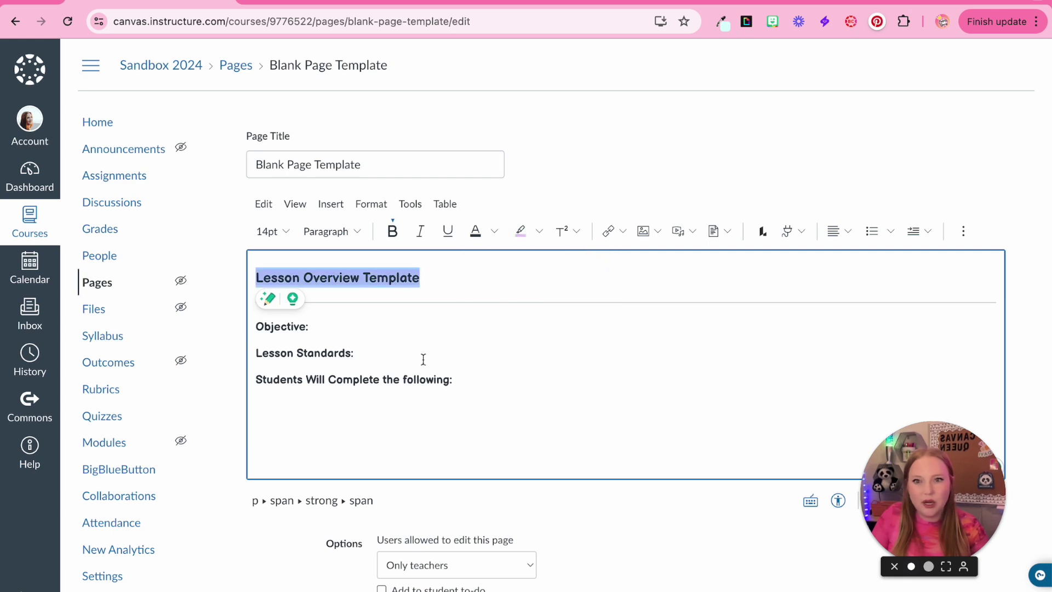
drag(256, 326, 309, 327)
click(539, 231)
click(542, 256)
Highlight Lesson Standards light pink and the Students line light blue, then save the page.
drag(256, 353, 353, 353)
click(539, 231)
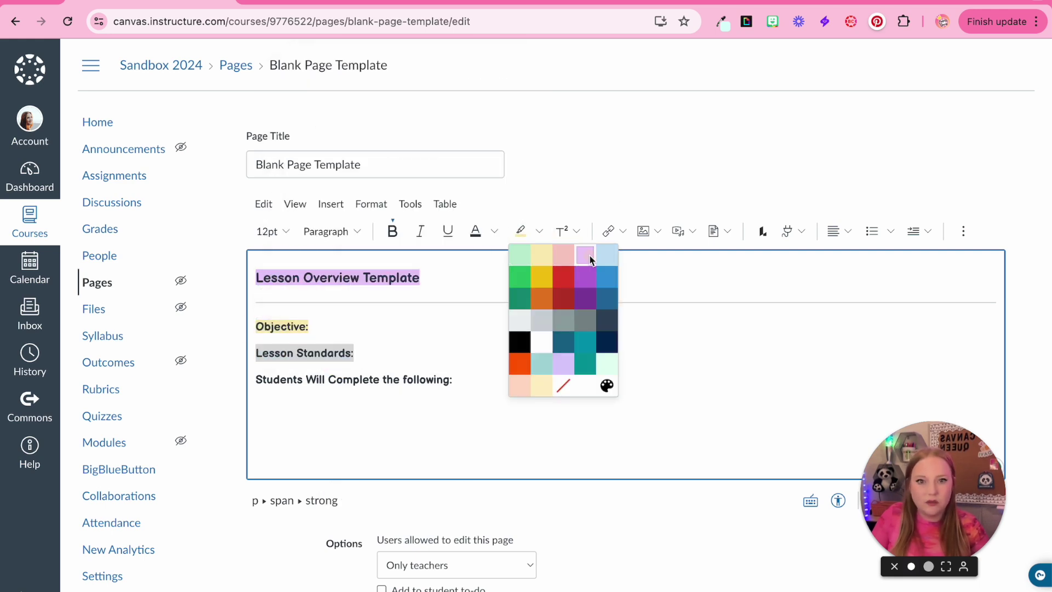
click(564, 255)
drag(256, 379, 452, 379)
click(542, 232)
click(607, 276)
scroll(669, 474, down, 3)
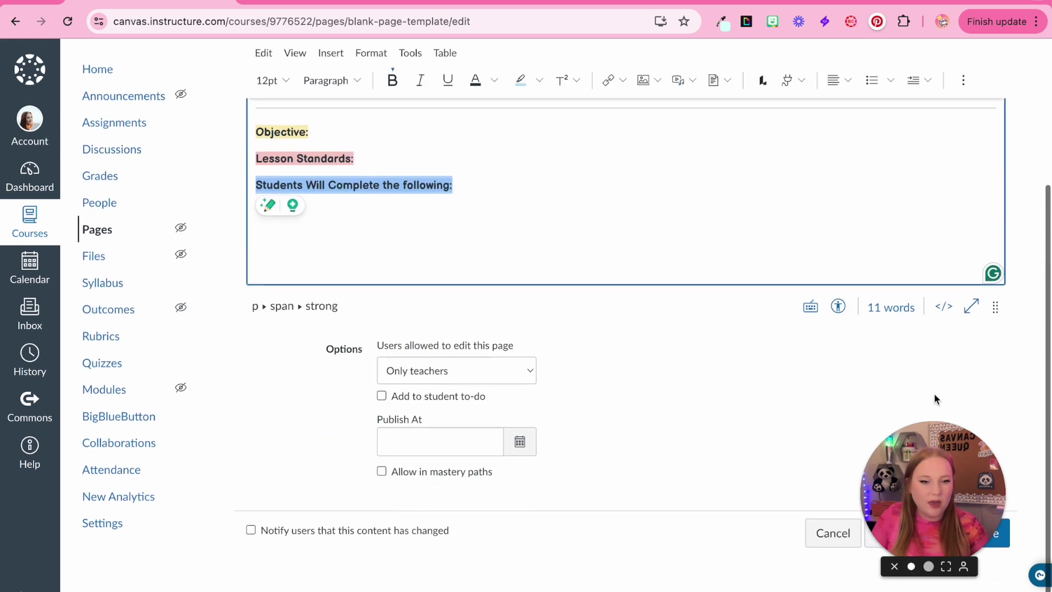
click(1004, 540)
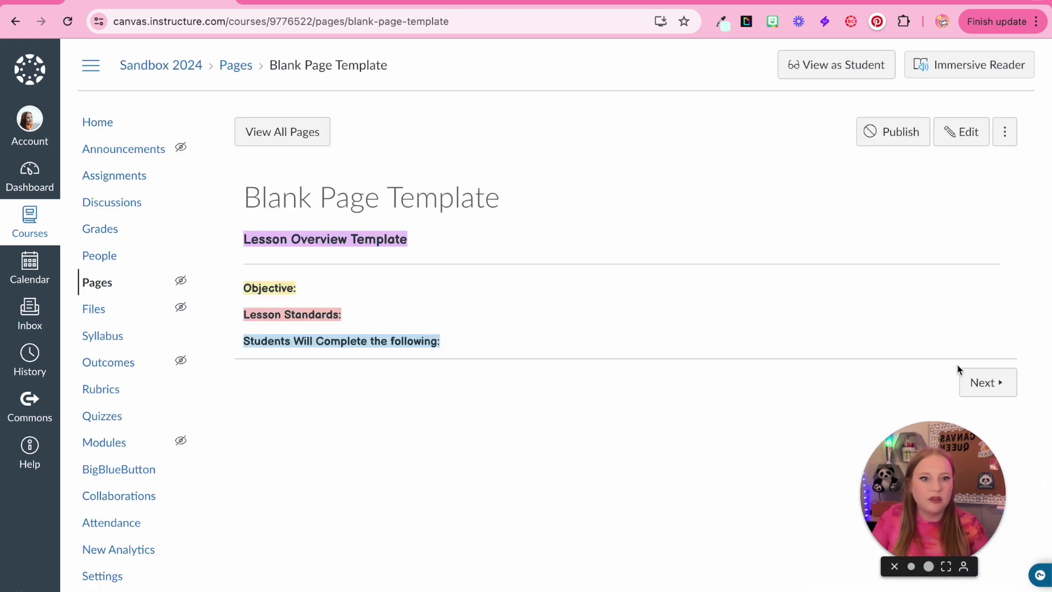
click(980, 380)
Return from the agenda page to the course home's module list.
scroll(980, 380, down, 5)
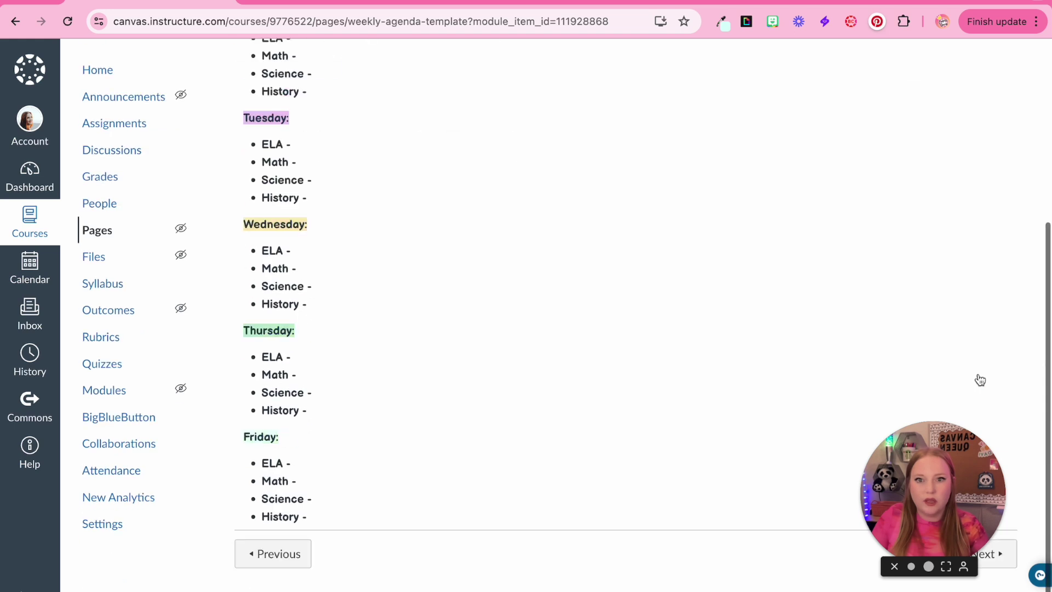
scroll(1012, 548, up, 1)
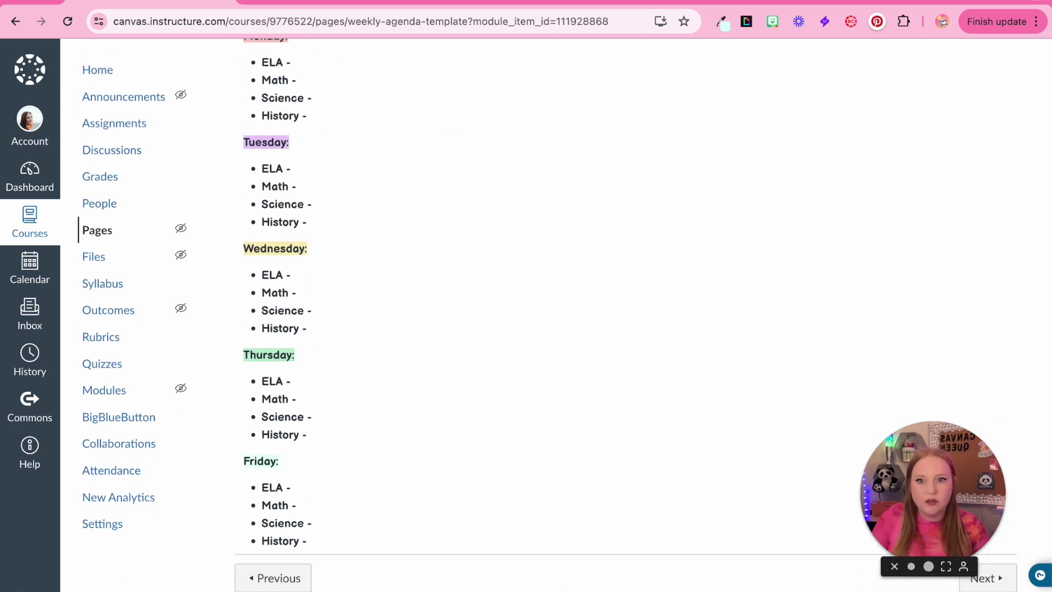
scroll(418, 434, up, 5)
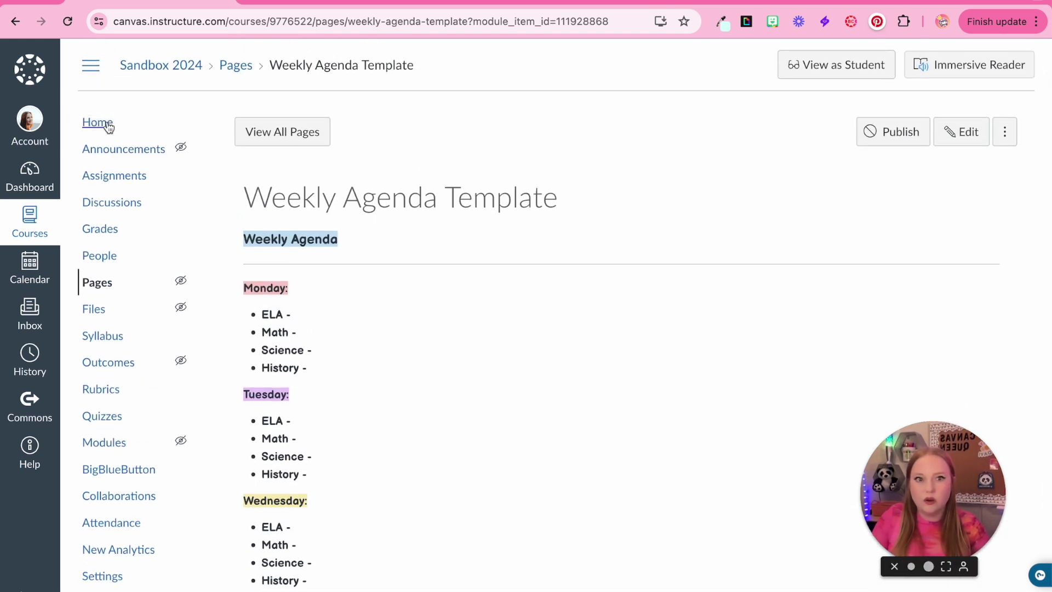
click(99, 123)
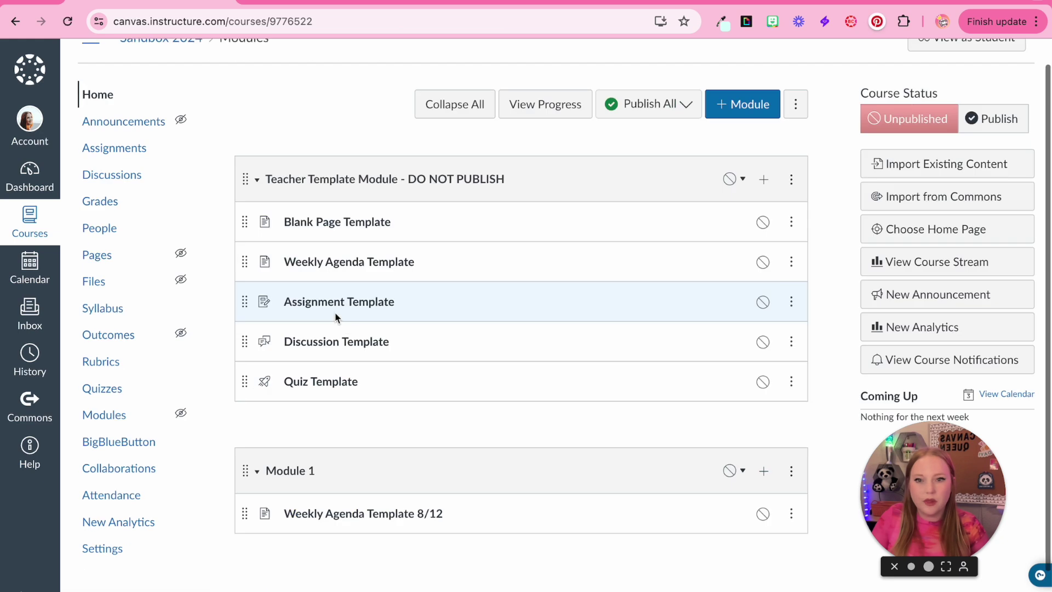
Create a page 'Lesson Page - Reading' in the Teacher Template Module, move it third, and open it.
click(764, 179)
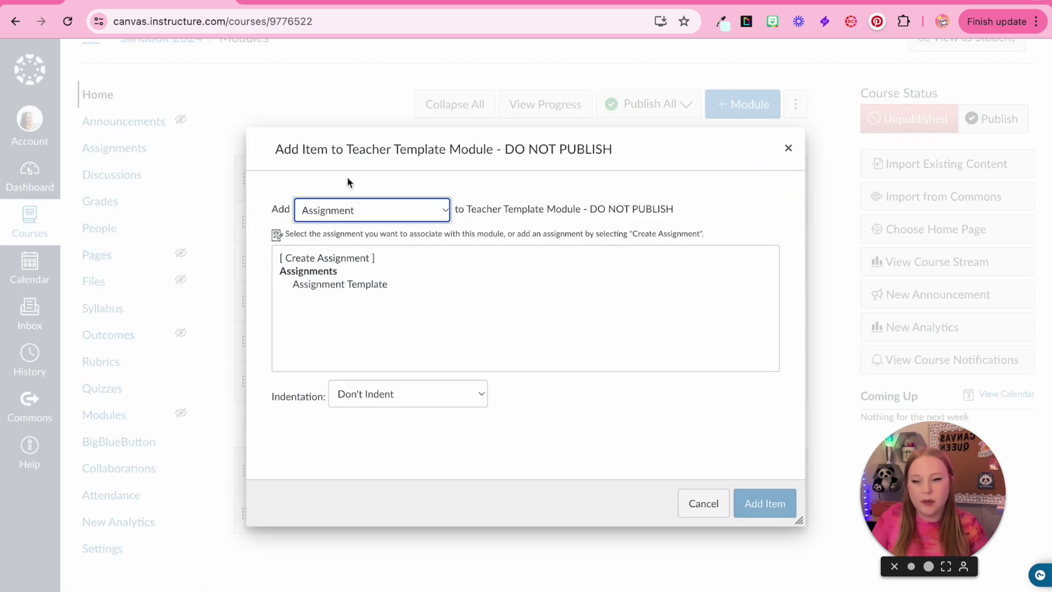
click(351, 210)
click(336, 260)
click(335, 258)
click(366, 392)
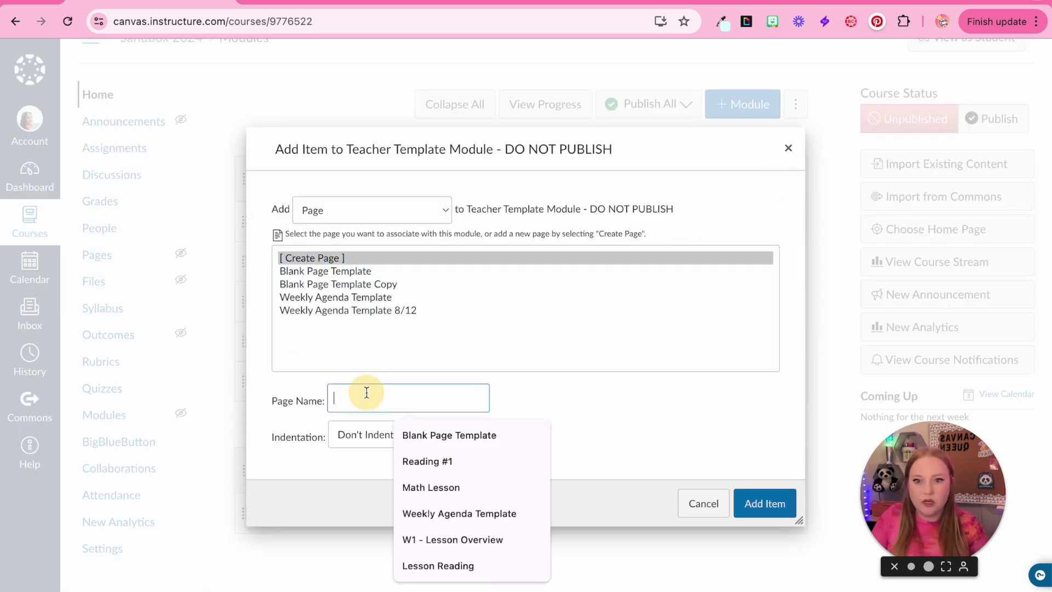
text(Lesson Page - Reading)
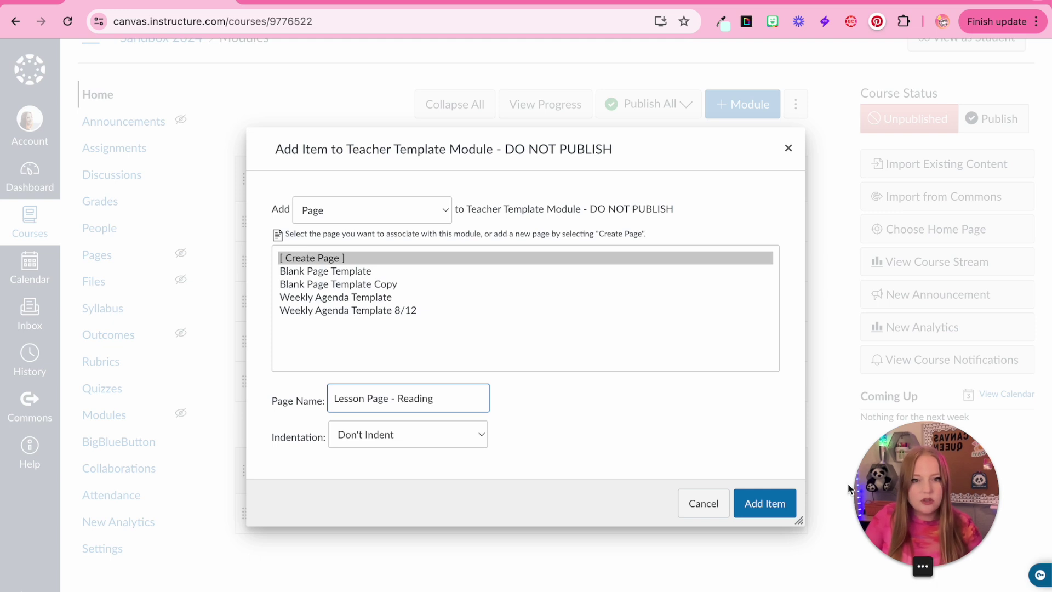
click(764, 503)
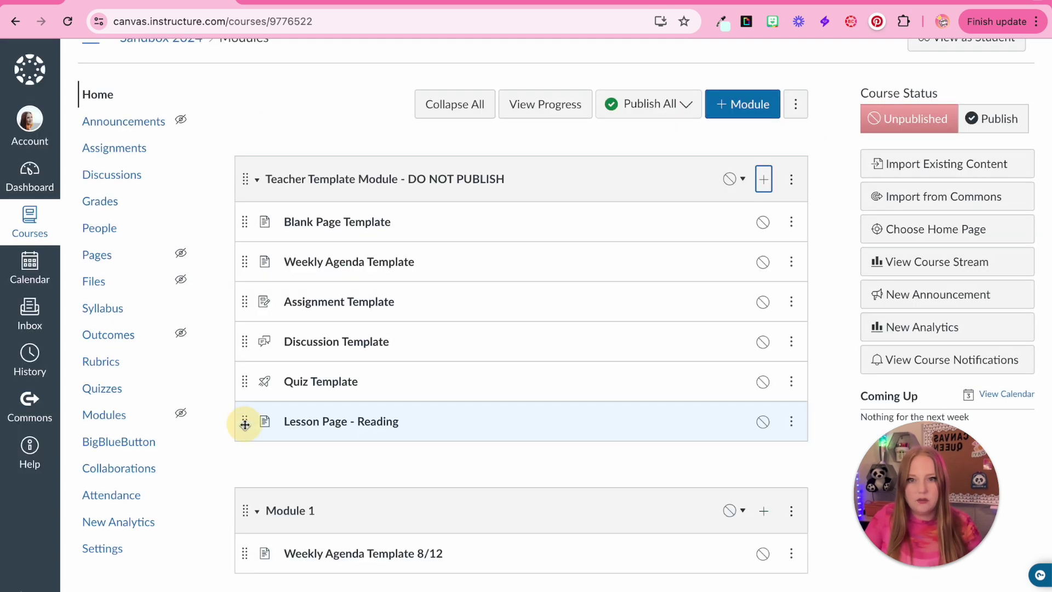
drag(244, 424, 250, 295)
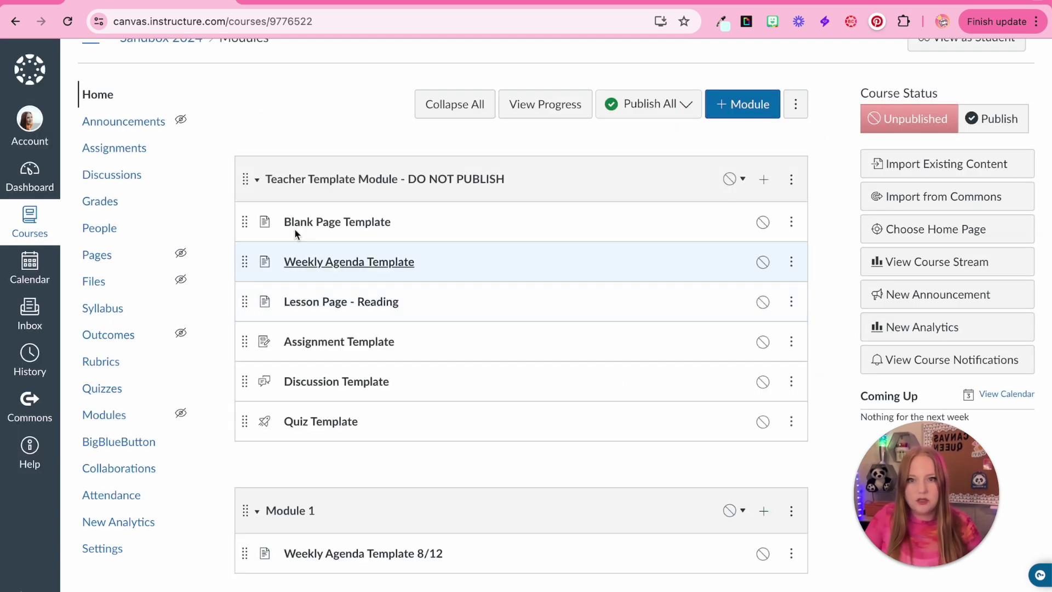
click(333, 303)
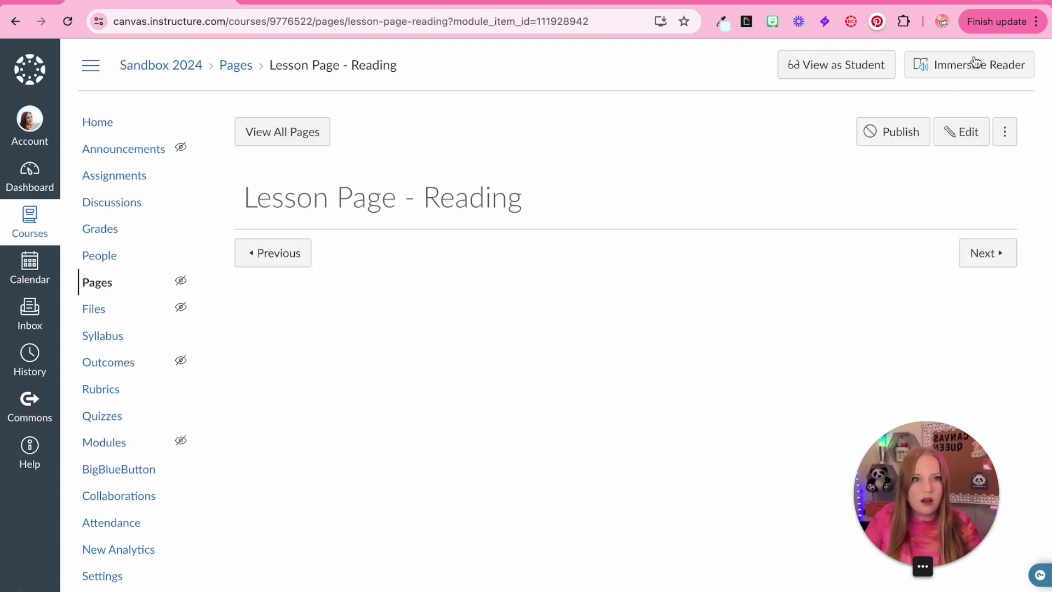
Format the Reading Page heading as 14pt bold Balsamiq Sans.
click(960, 131)
click(270, 230)
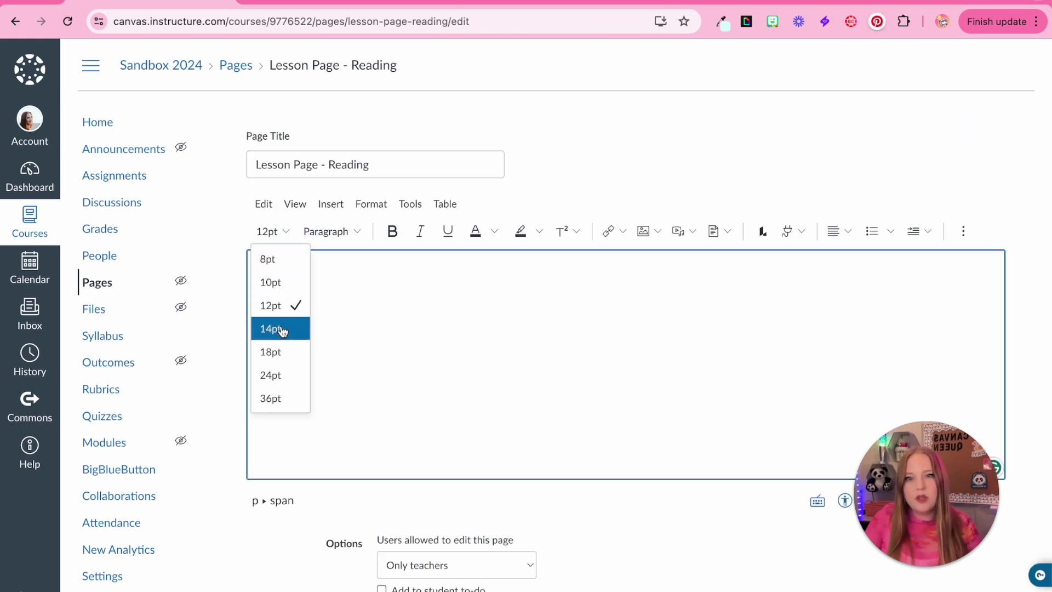
click(283, 330)
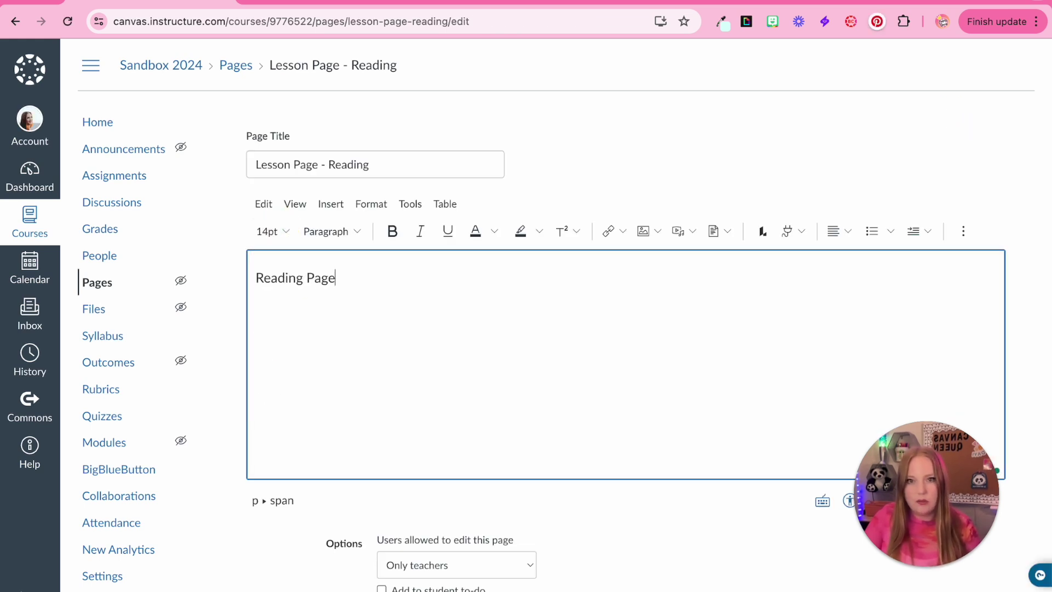
triple_click(313, 277)
click(392, 231)
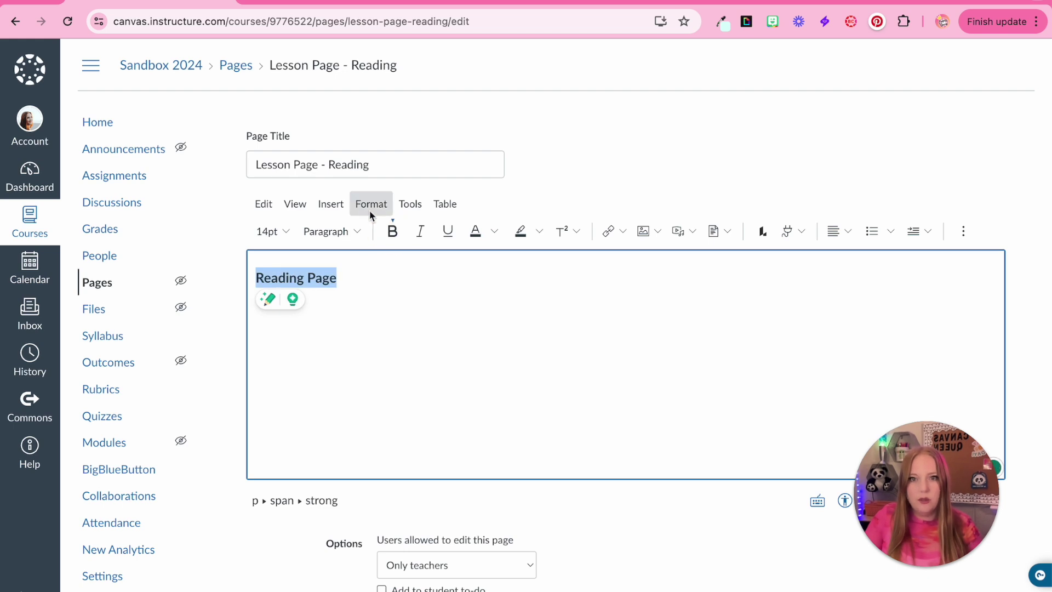
click(371, 204)
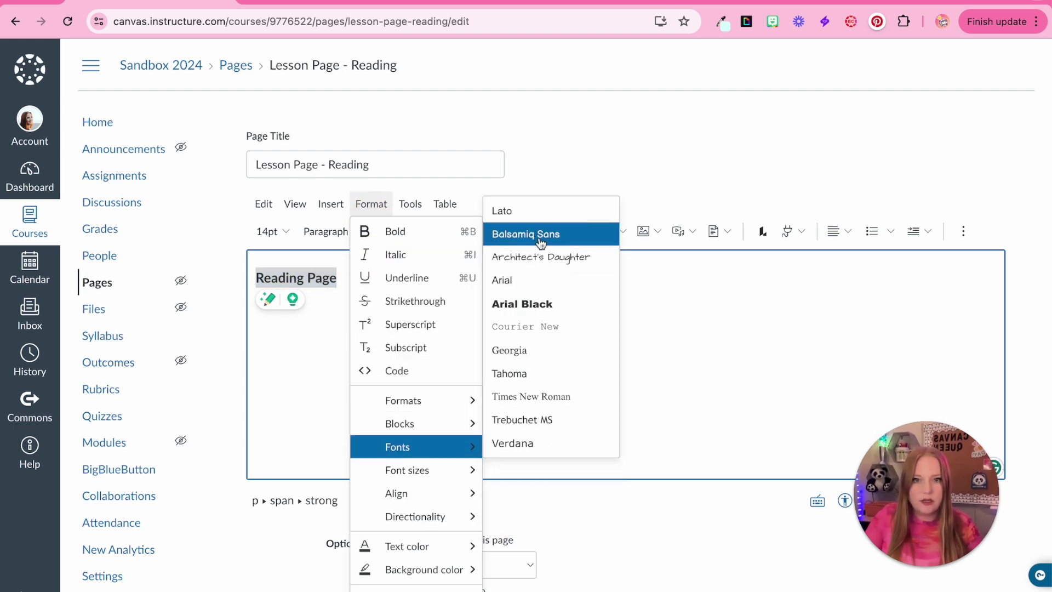
click(543, 233)
Add a horizontal line under the heading and finish the directions ending 'Make sure to take notes'.
click(344, 286)
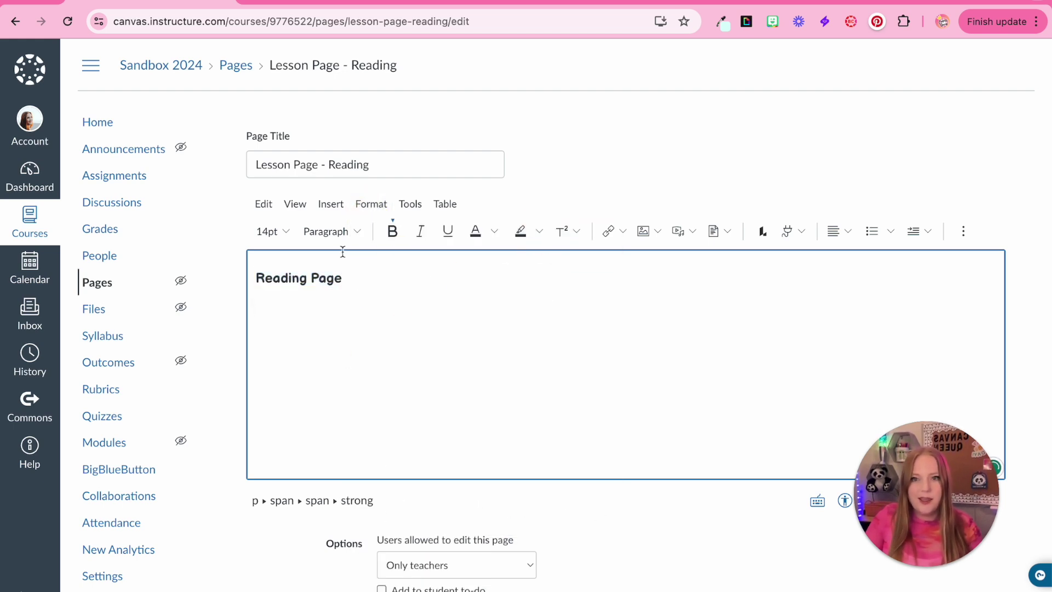
click(331, 204)
click(331, 403)
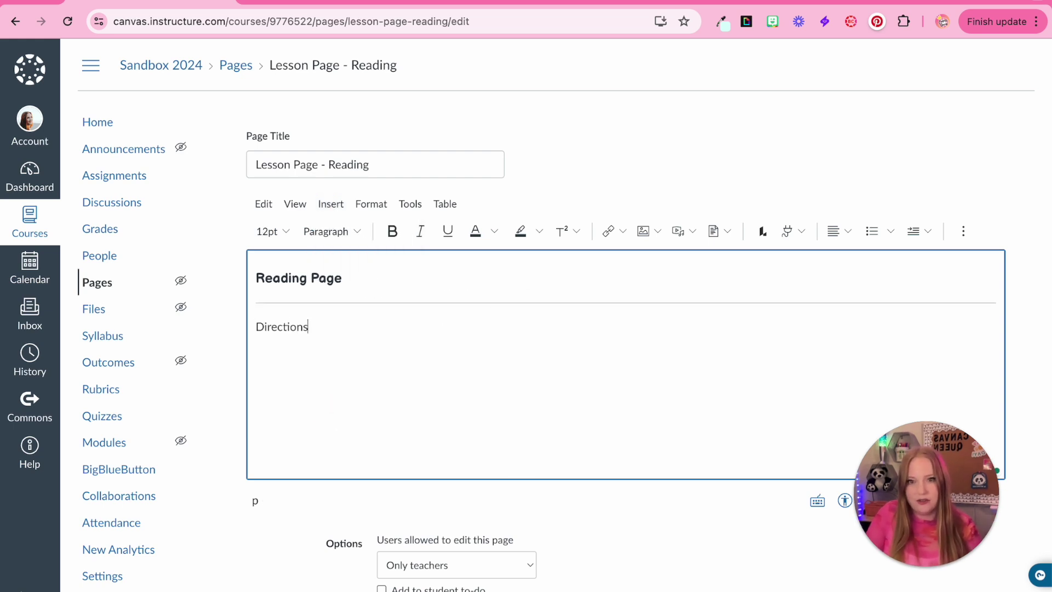
text(ading section below.)
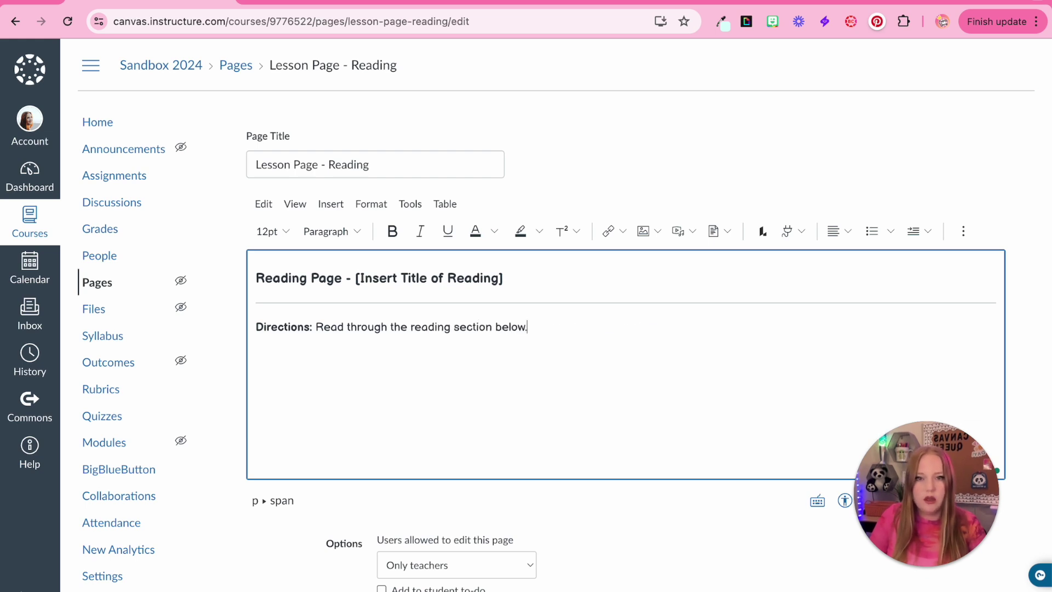
text( Make sure to take notes in your notebook to help you with the upcoming assignments.)
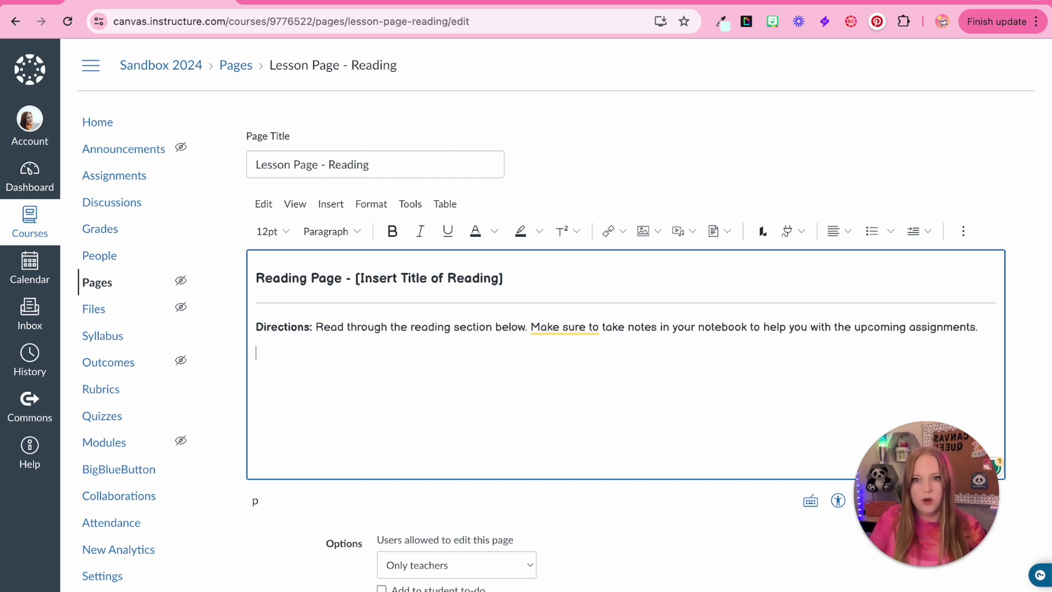
Paste the READING section with lorem paragraphs below Directions and apply a block style to it.
click(321, 354)
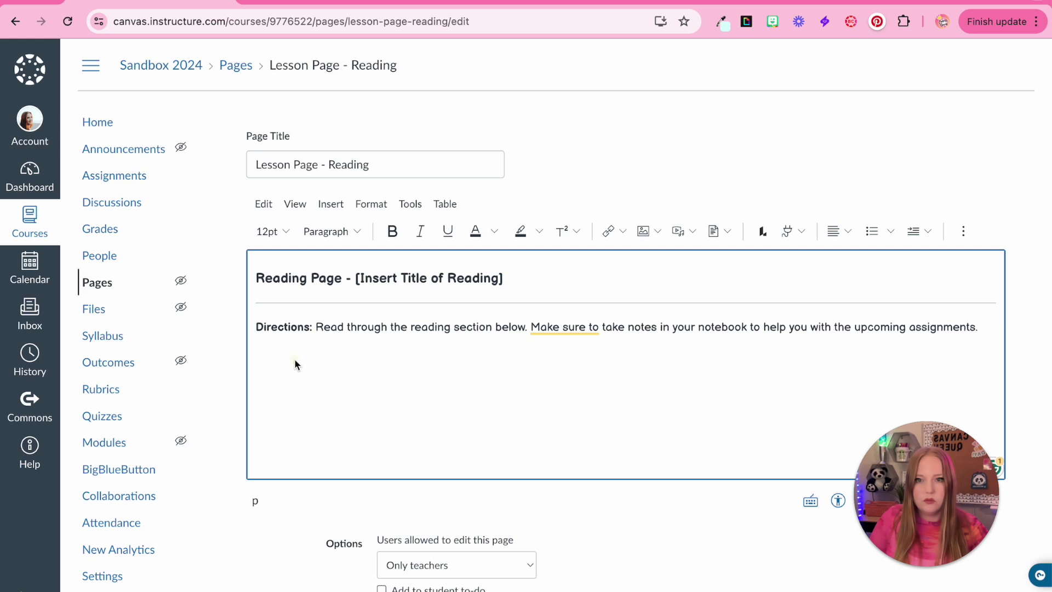
right_click(296, 359)
click(318, 479)
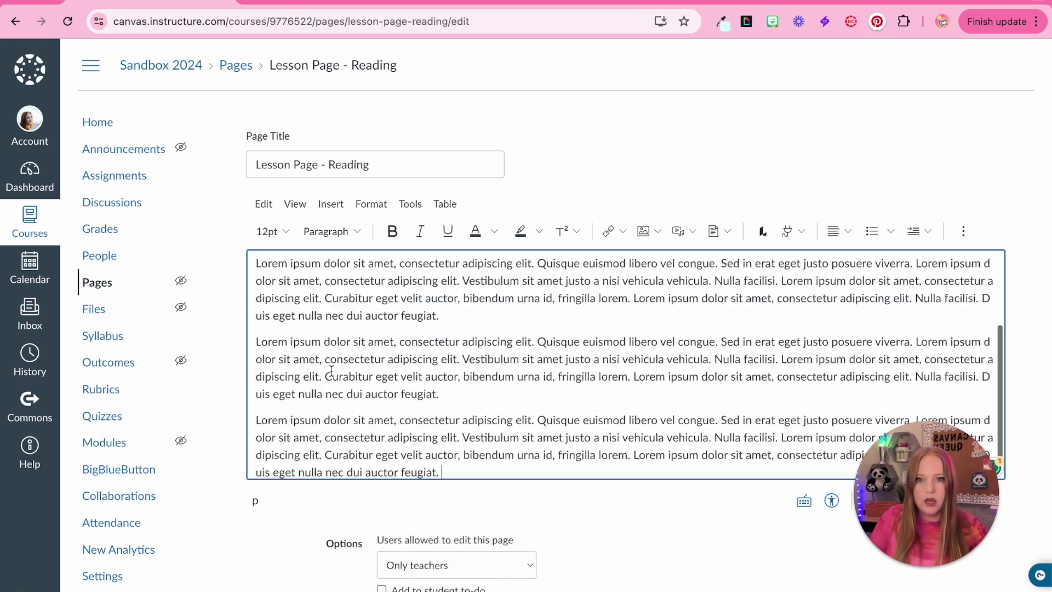
scroll(331, 371, up, 3)
drag(257, 351, 418, 512)
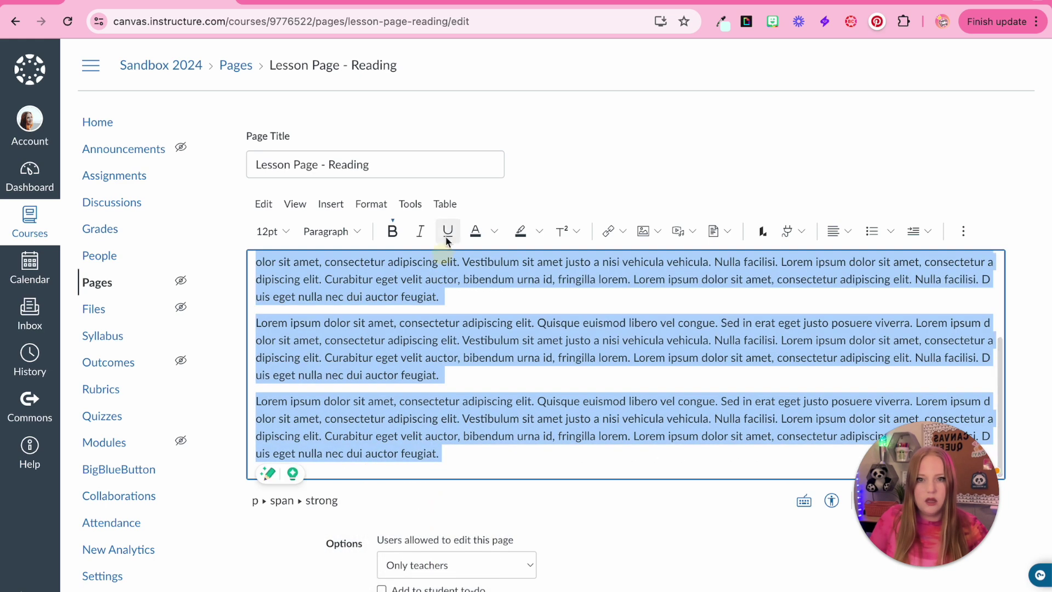
click(374, 204)
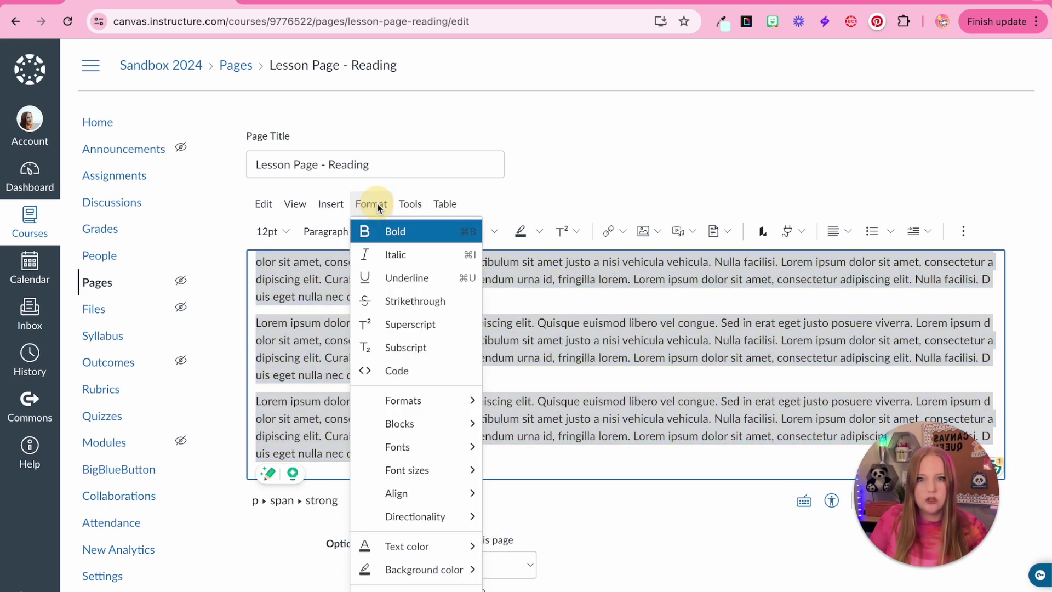
mouse_move(410, 424)
click(519, 520)
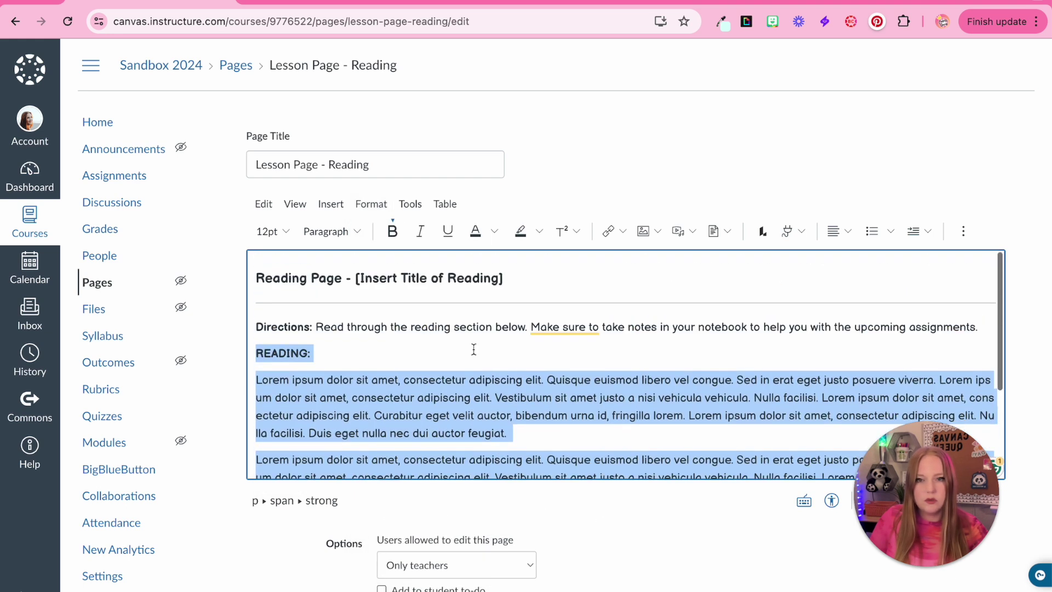
scroll(383, 350, down, 1)
scroll(329, 340, up, 1)
Relabel Directions as INSTRUCTIONS and save the Reading lesson page.
double_click(282, 327)
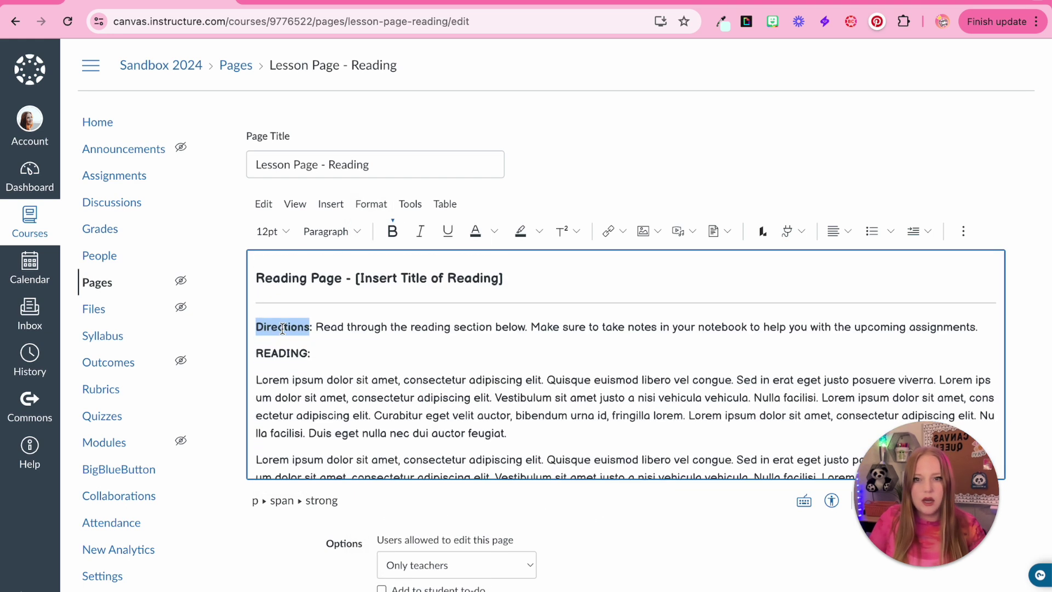
text(DIRECTIO)
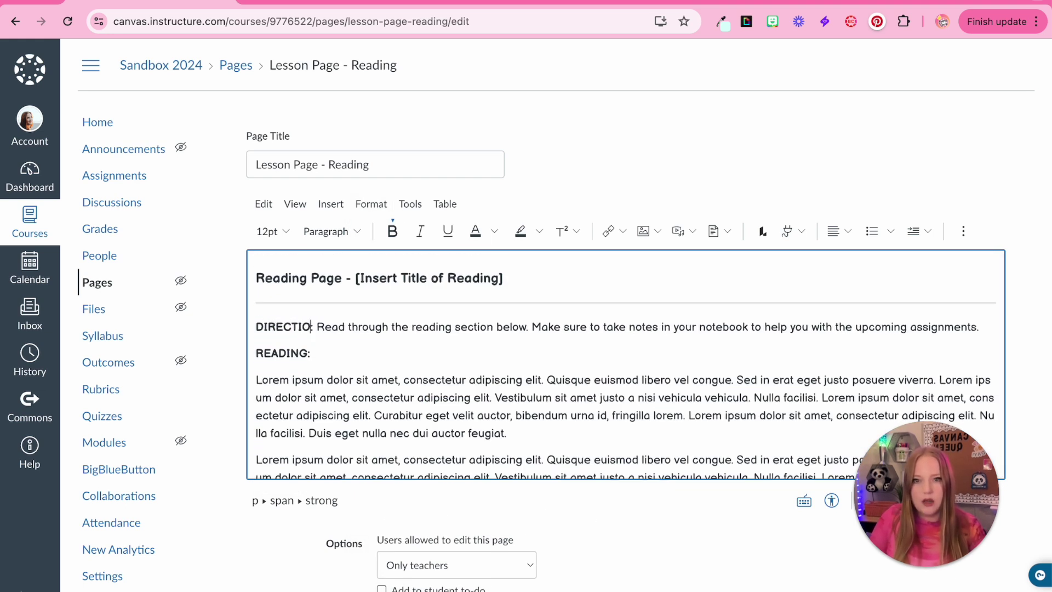
text(N)
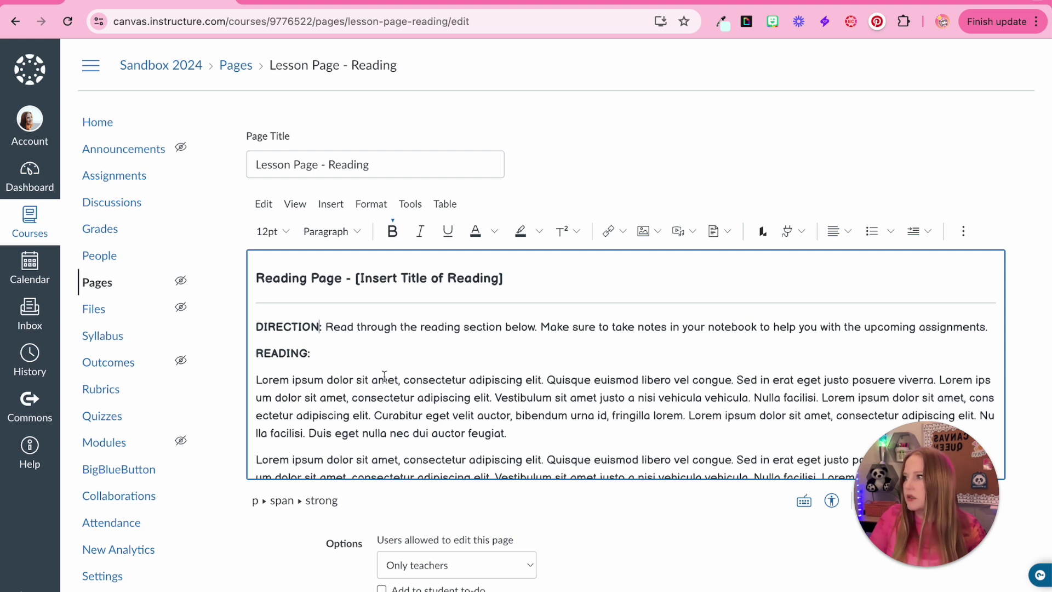
double_click(277, 322)
text(INSTRUCTIONS)
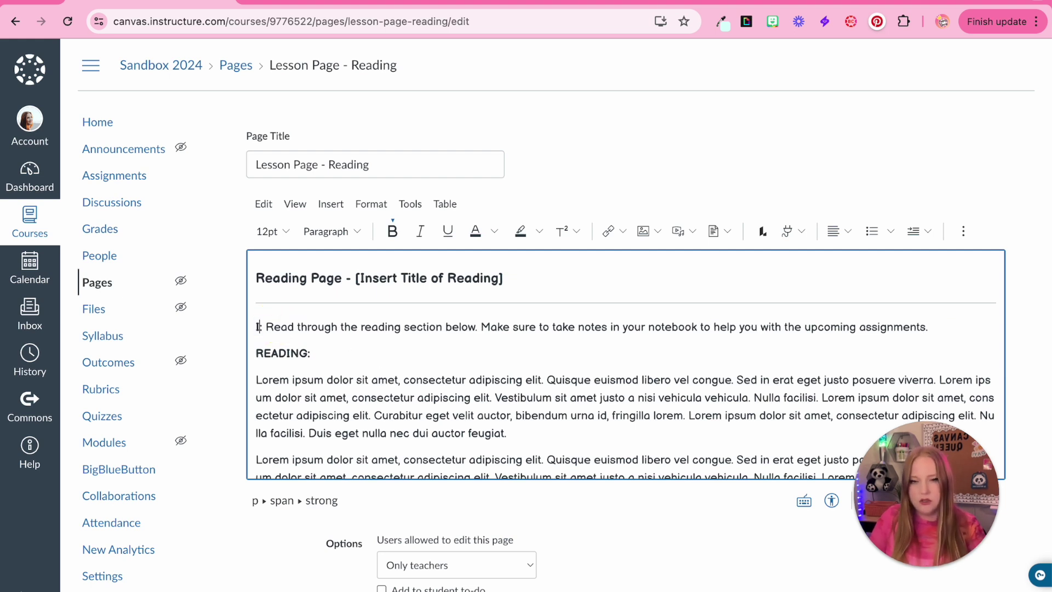
scroll(1002, 433, down, 5)
scroll(1002, 433, down, 3)
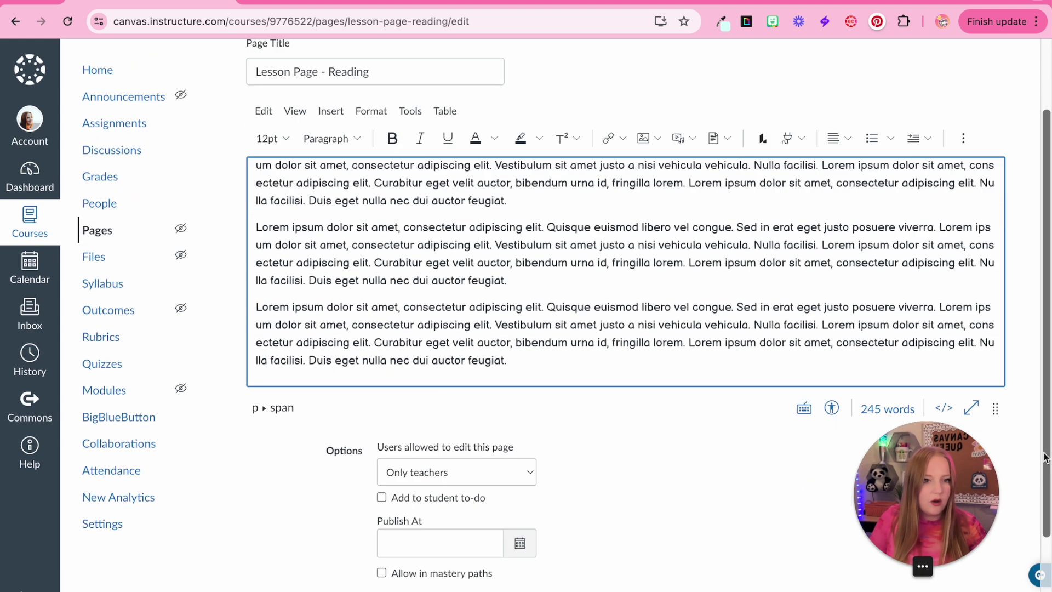
click(986, 536)
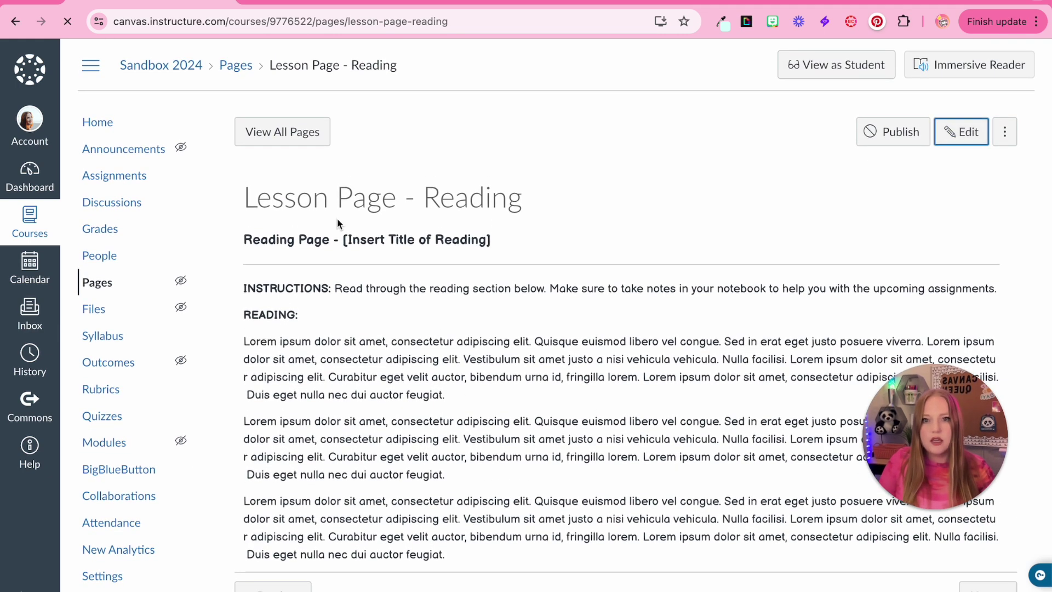
Give the Reading Page heading a pale yellow highlight.
key(Return)
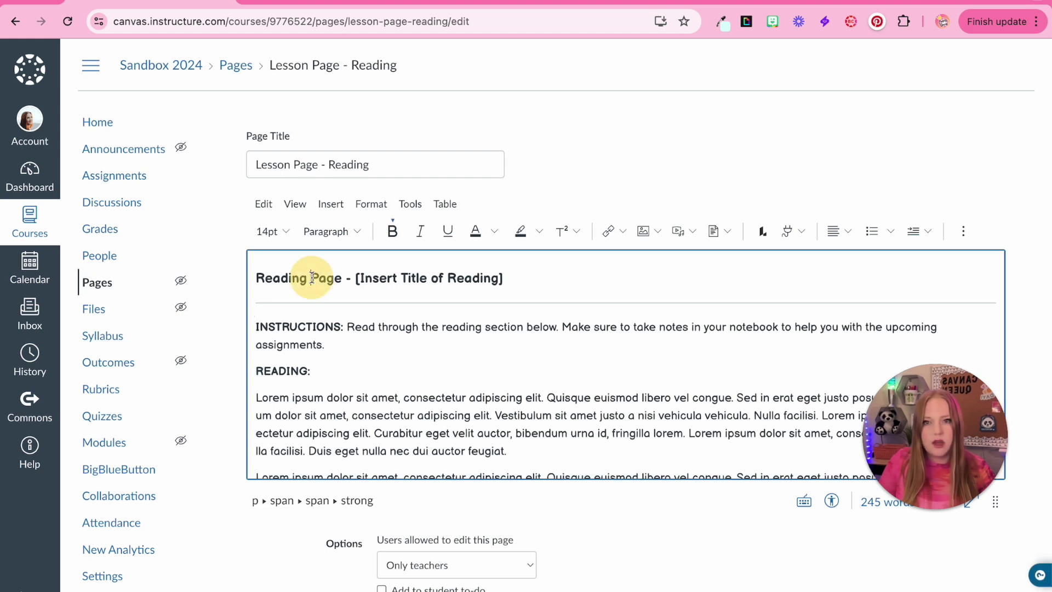
triple_click(307, 280)
click(540, 232)
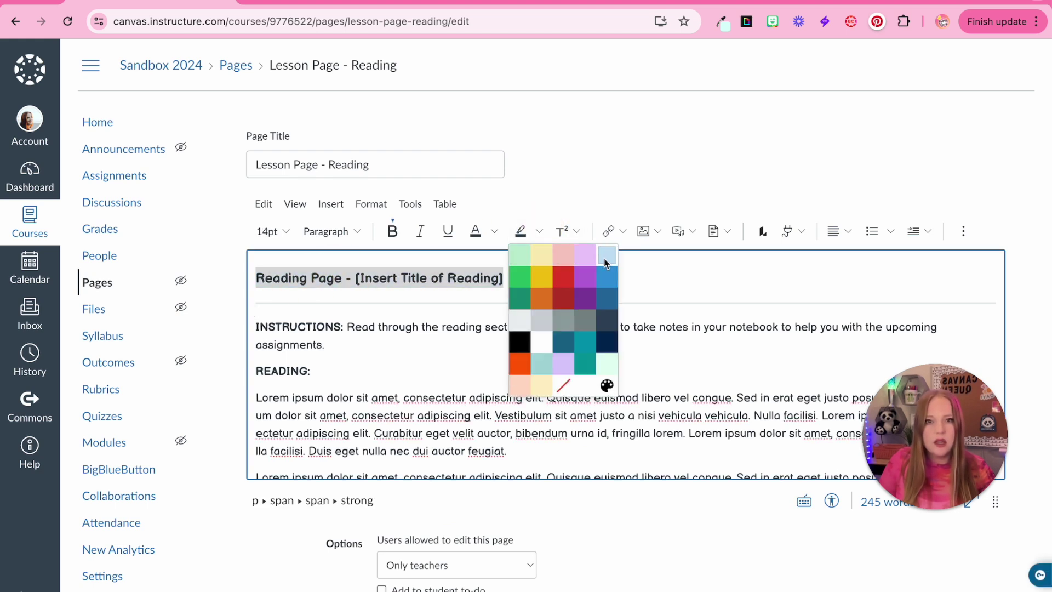
click(520, 254)
click(540, 231)
click(541, 256)
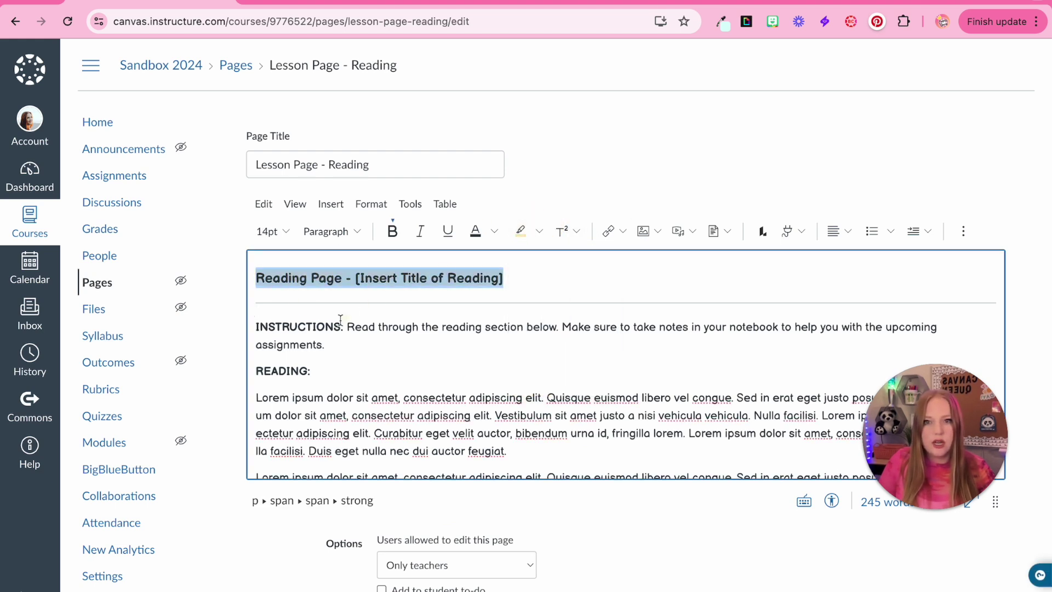
Highlight the INSTRUCTIONS label pink and return to the course modules home.
click(334, 326)
drag(255, 327, 346, 326)
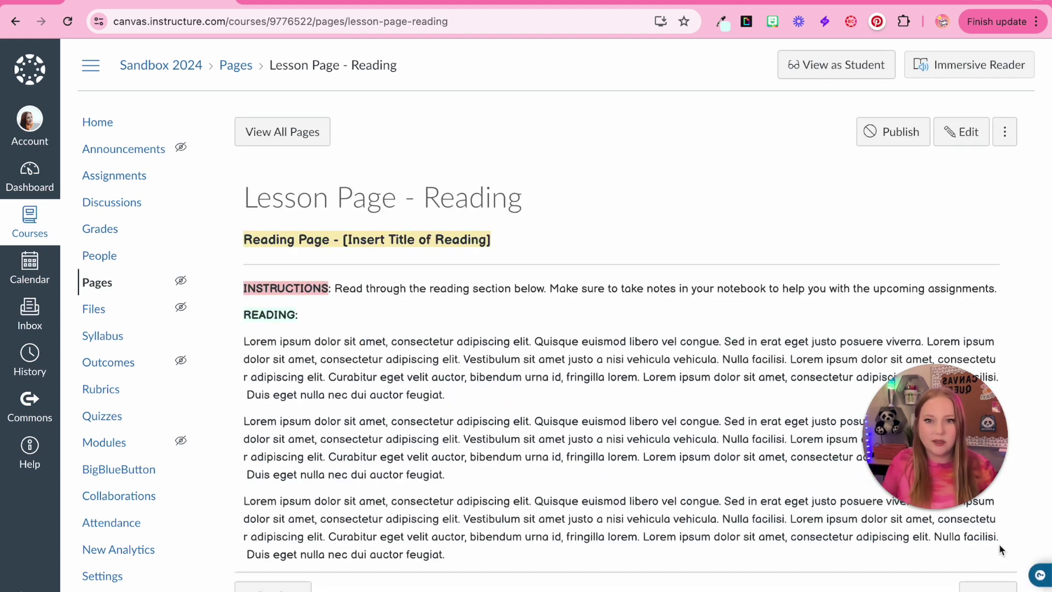
click(97, 124)
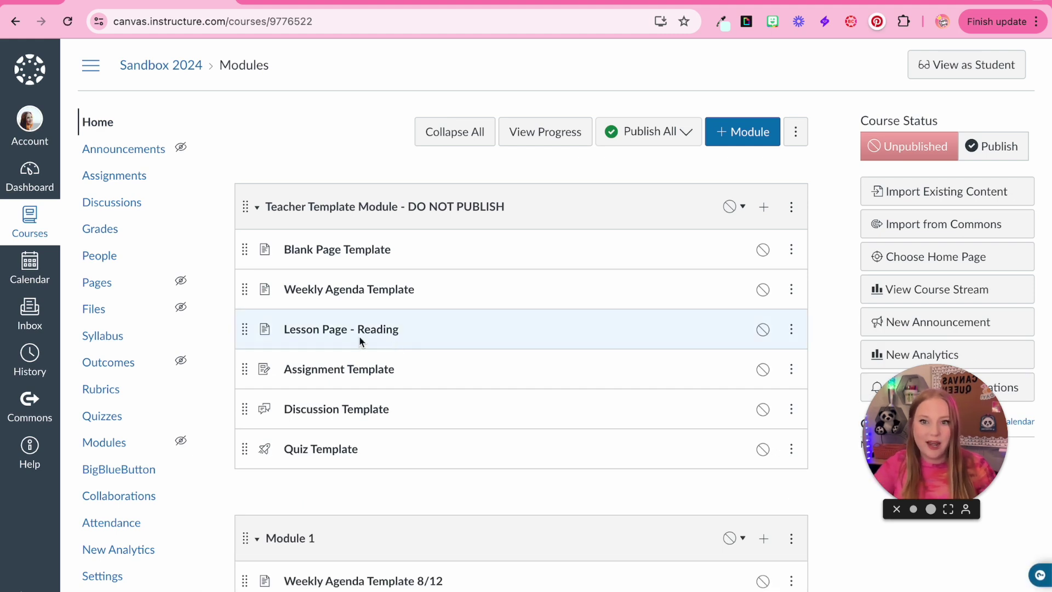
Duplicate Lesson Page - Reading and drag the copy into Module 1.
click(791, 329)
click(780, 394)
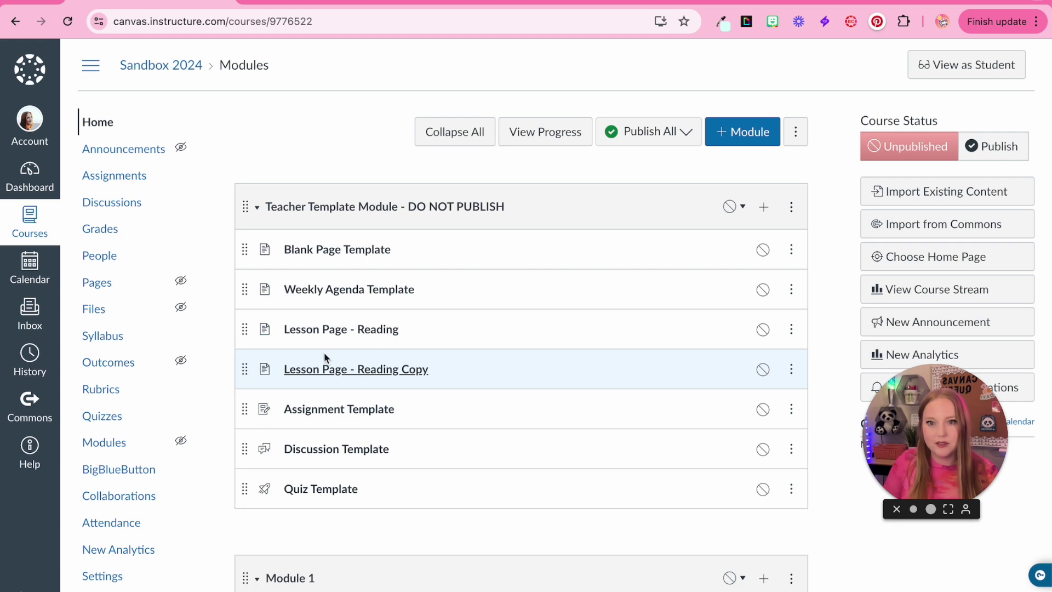
scroll(244, 365, down, 1)
drag(245, 327, 254, 577)
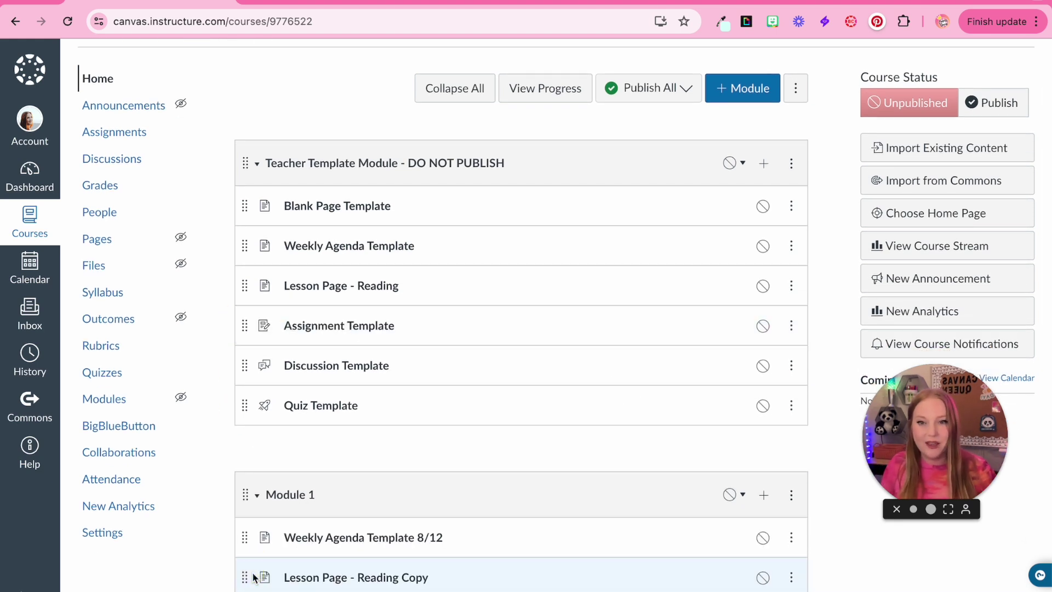
Retitle the Blank Page Template page 'Lesson Overview Template'.
click(341, 205)
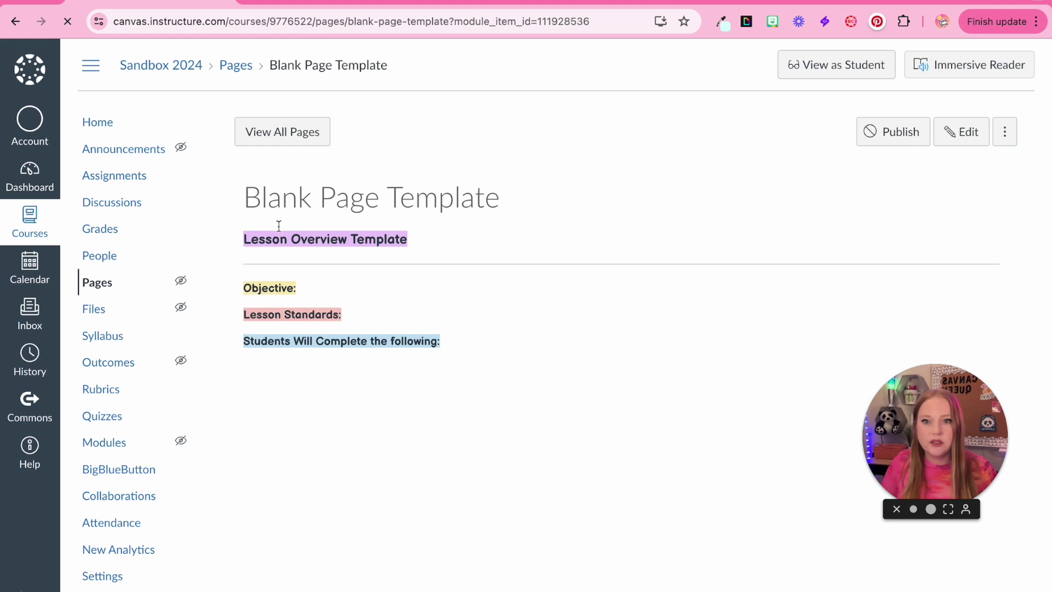
click(962, 132)
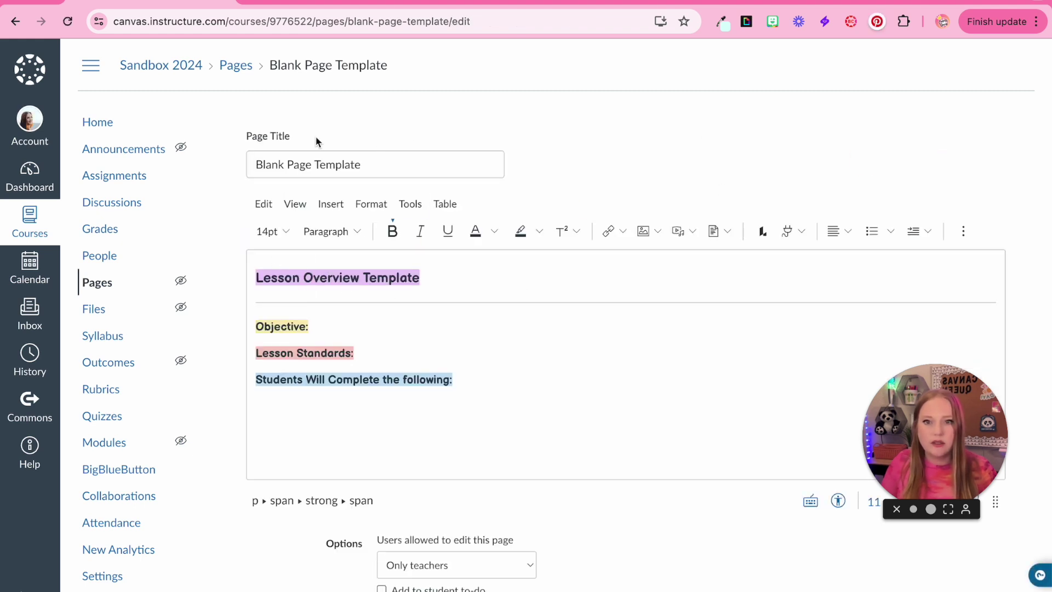
triple_click(300, 165)
text(Lesso)
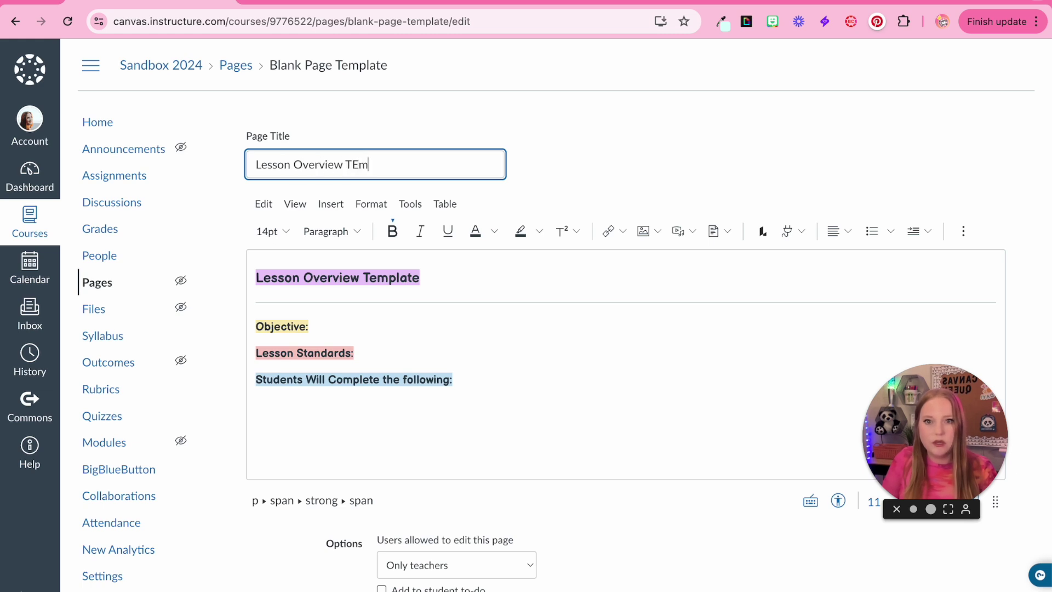
drag(455, 384, 271, 258)
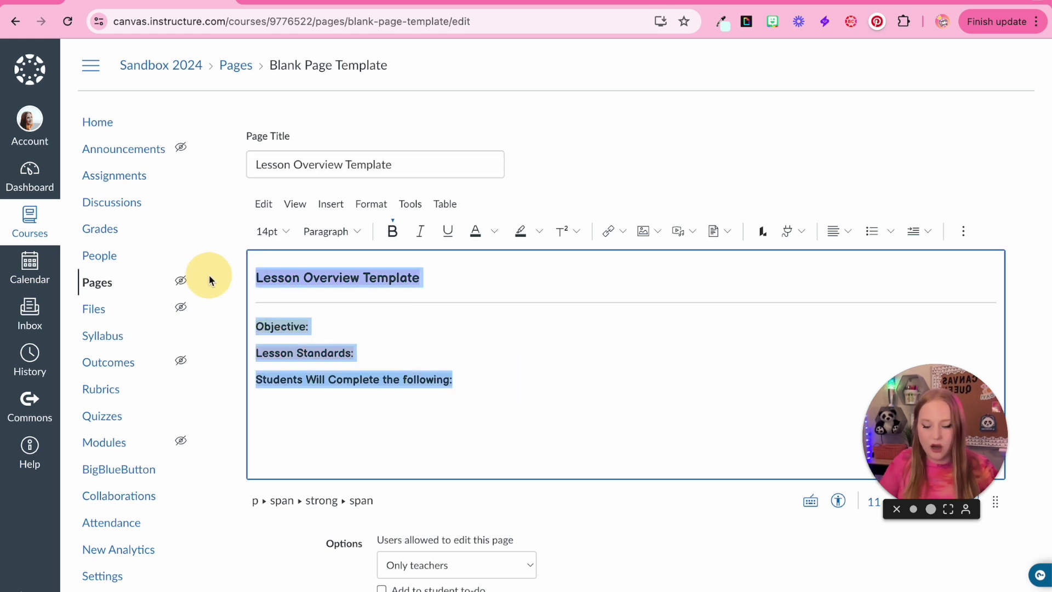
scroll(709, 443, down, 2)
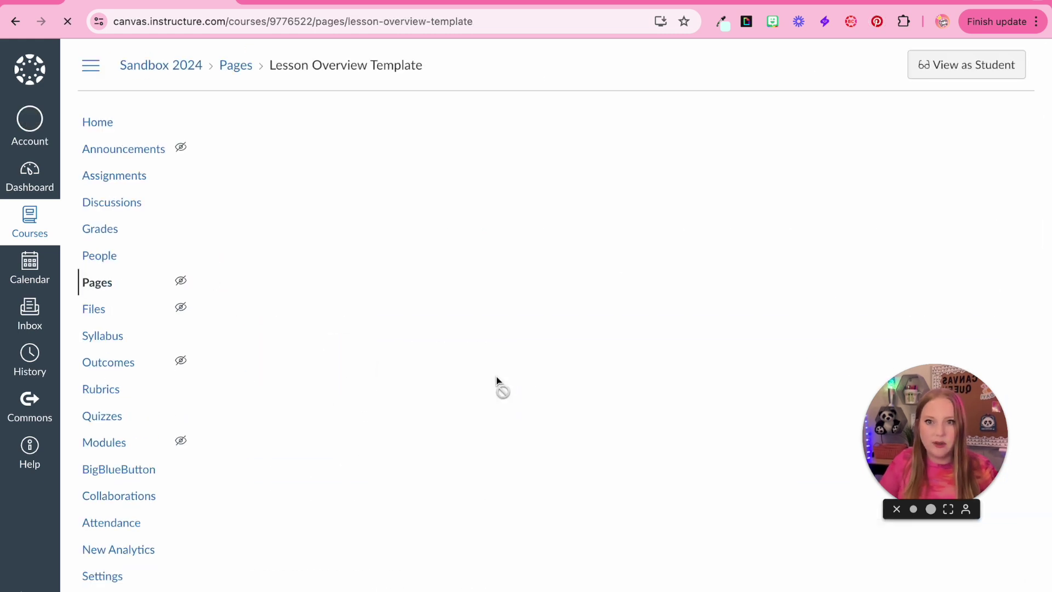
click(305, 131)
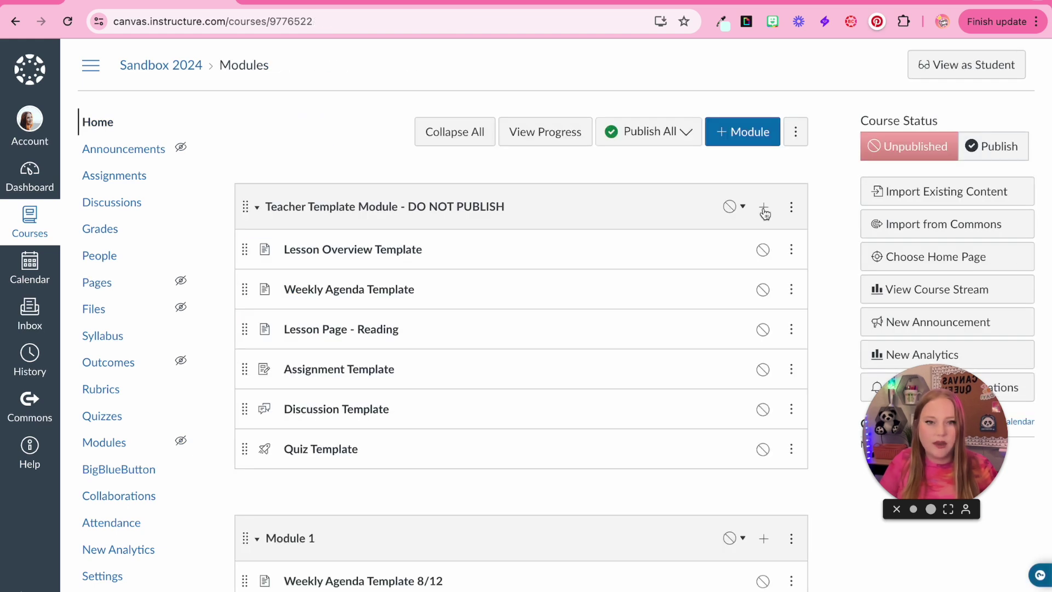
Add Blank Page Template Copy to the top of the template module and open it.
click(764, 208)
click(348, 212)
click(329, 259)
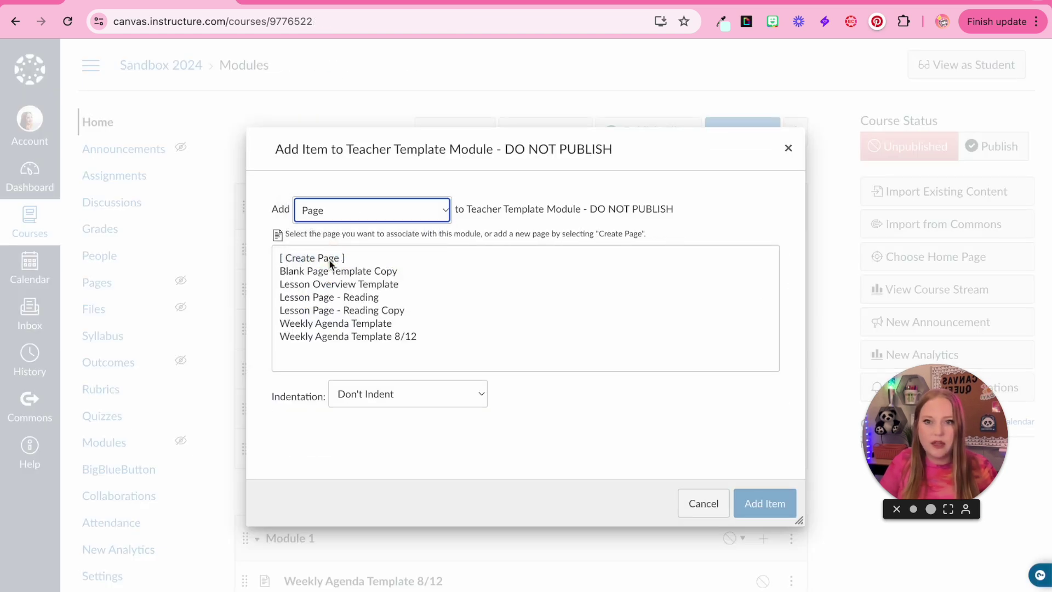
click(334, 274)
click(764, 503)
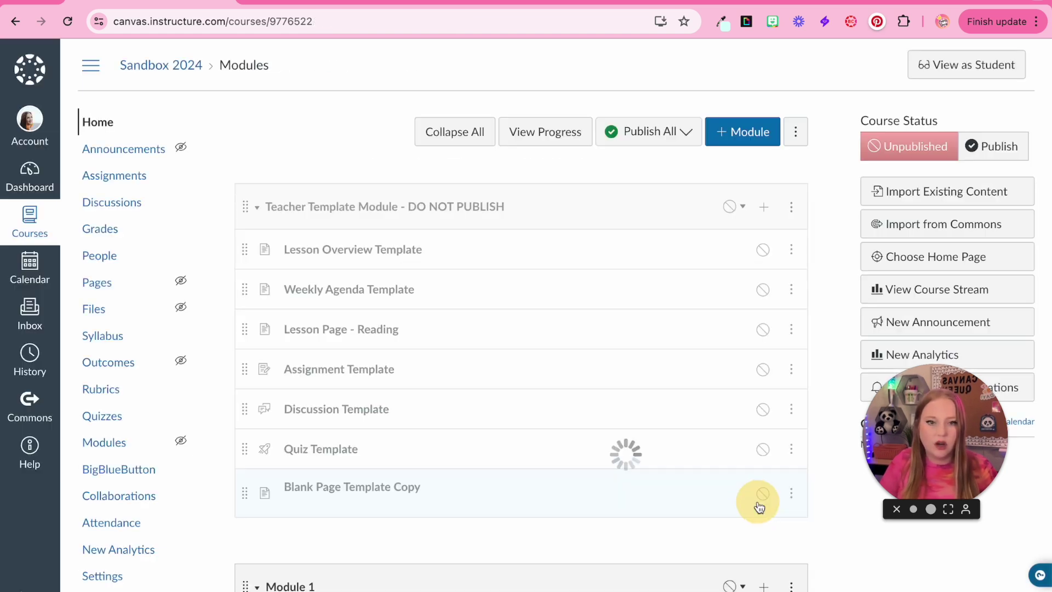
drag(245, 486, 241, 230)
click(351, 235)
Paste the lesson overview content into the copy, retitle its heading 'Title', and save.
click(961, 132)
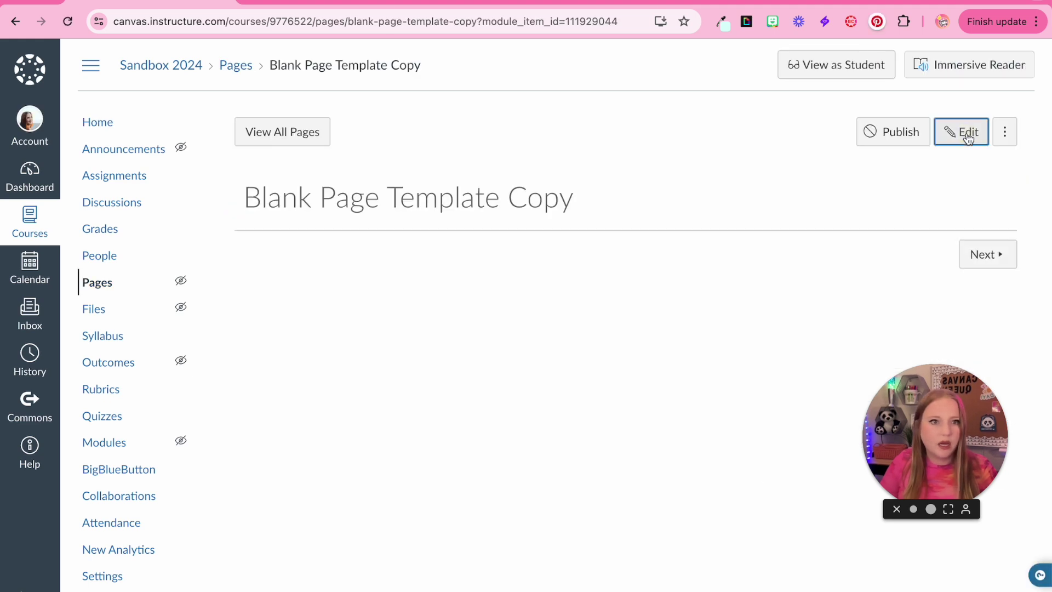
click(544, 312)
key(ctrl+v)
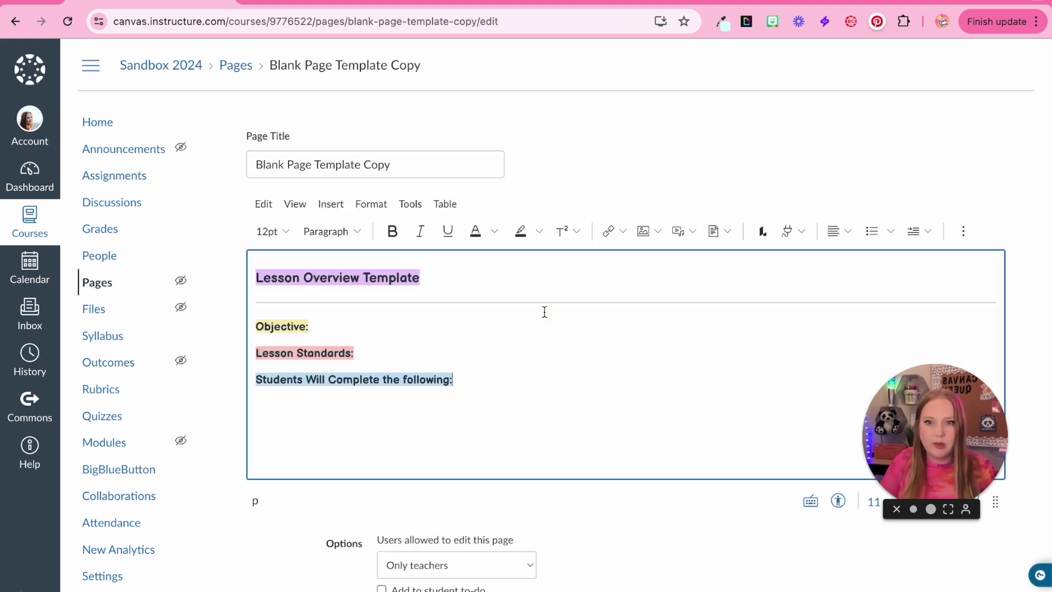
triple_click(269, 278)
text(Title)
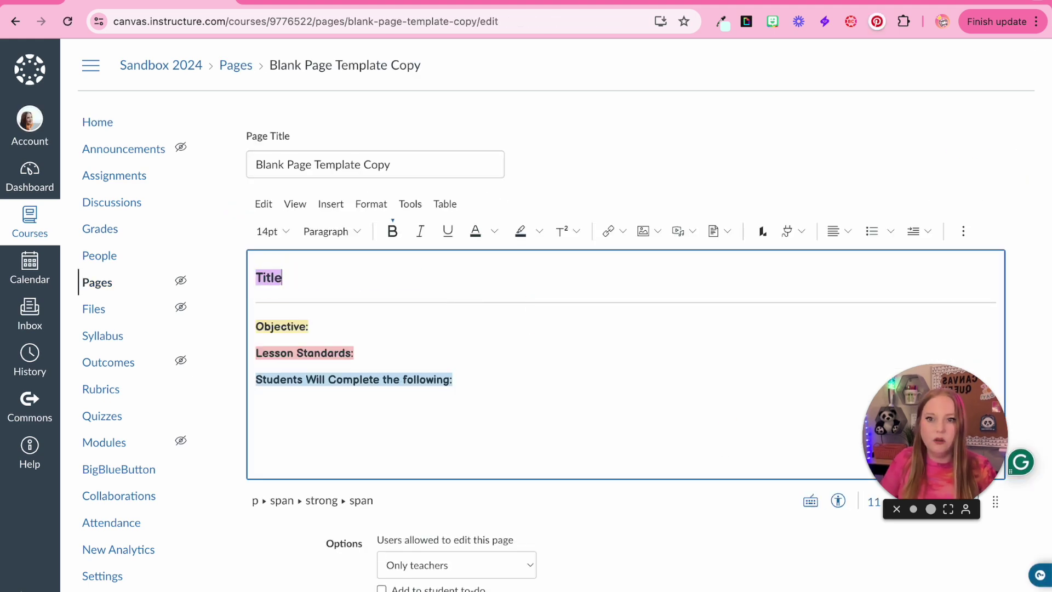
drag(255, 326, 371, 376)
text(insert important text)
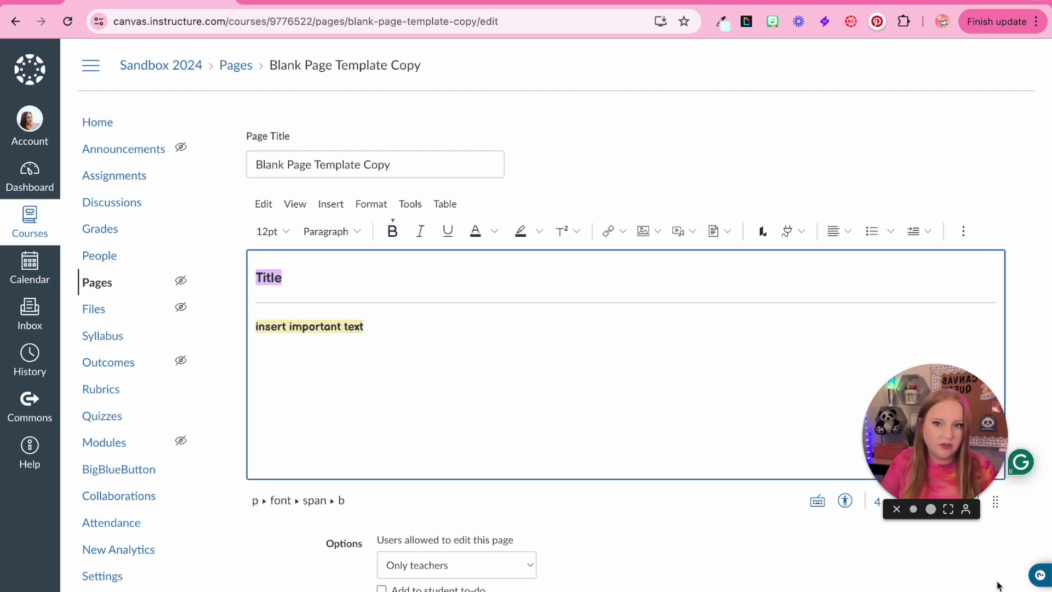
scroll(997, 585, down, 4)
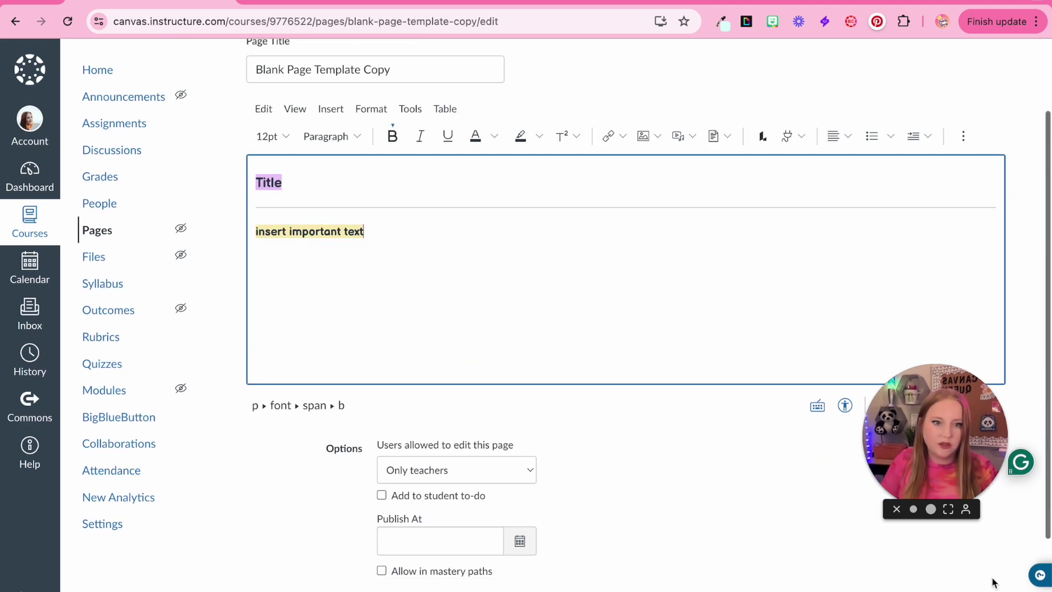
click(986, 531)
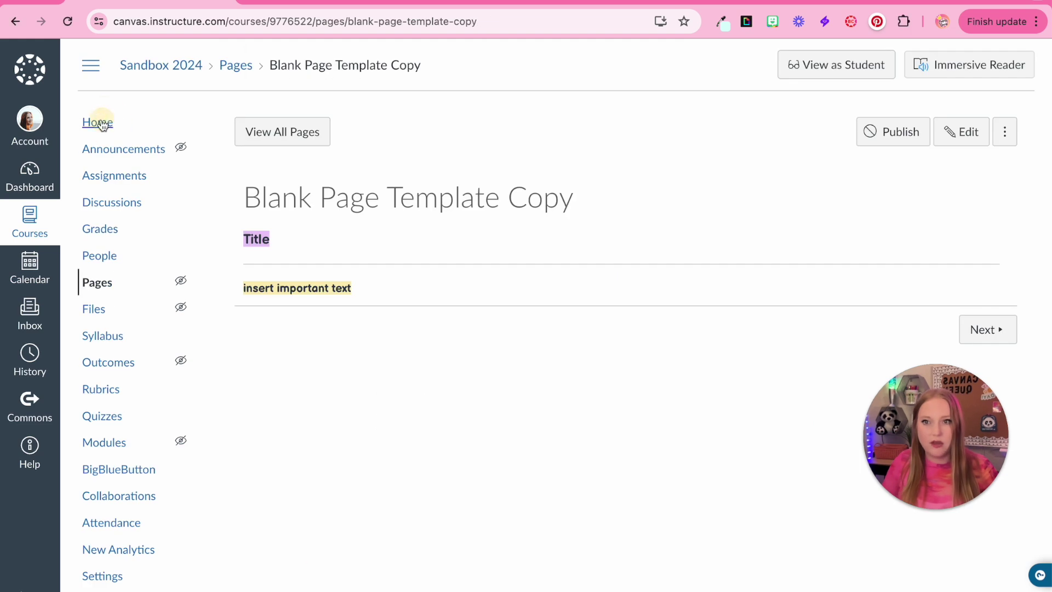
Rename the module item from 'Blank Page Template Copy' to 'Blank Page Template'.
click(102, 126)
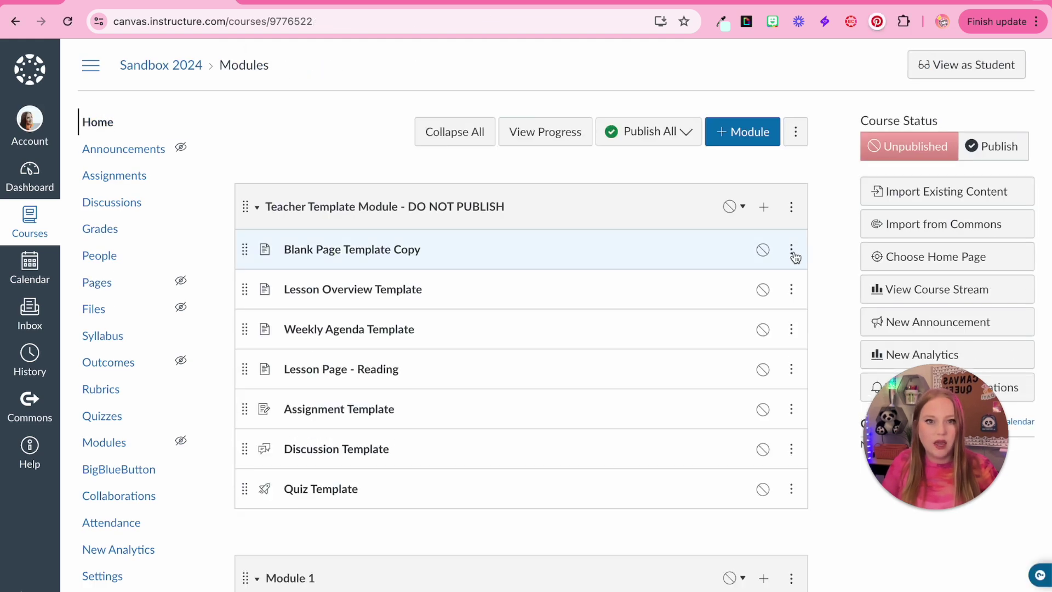
click(791, 250)
click(688, 272)
drag(565, 306, 648, 341)
key(BackSpace)
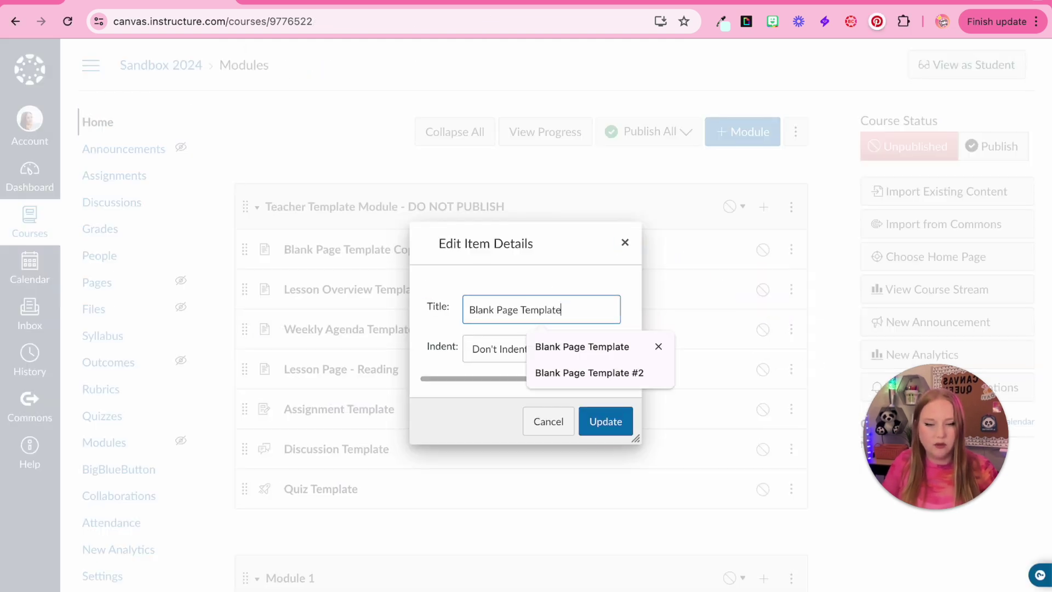
click(605, 422)
click(792, 250)
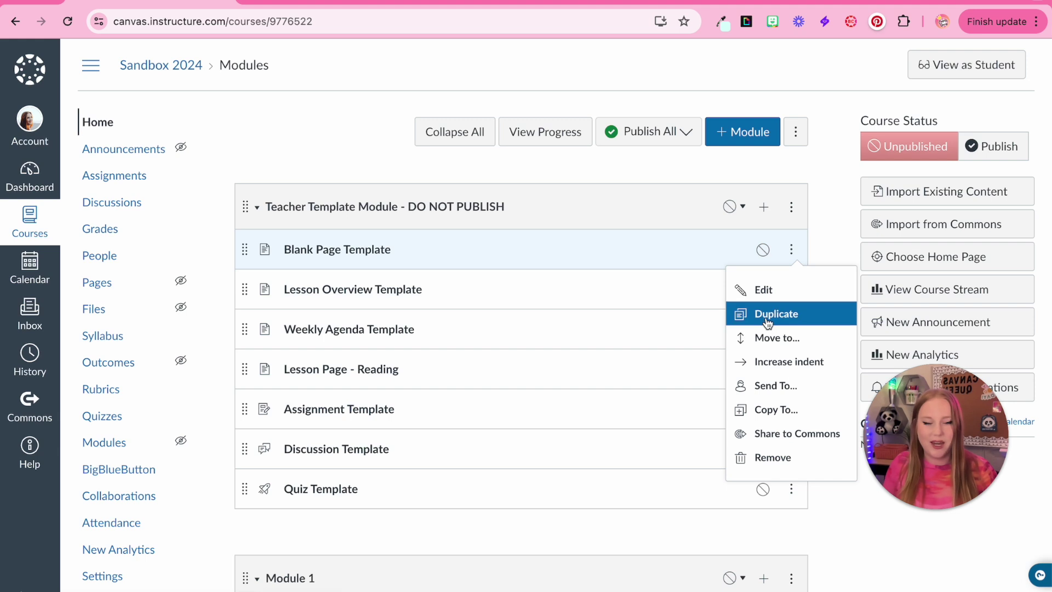
click(387, 313)
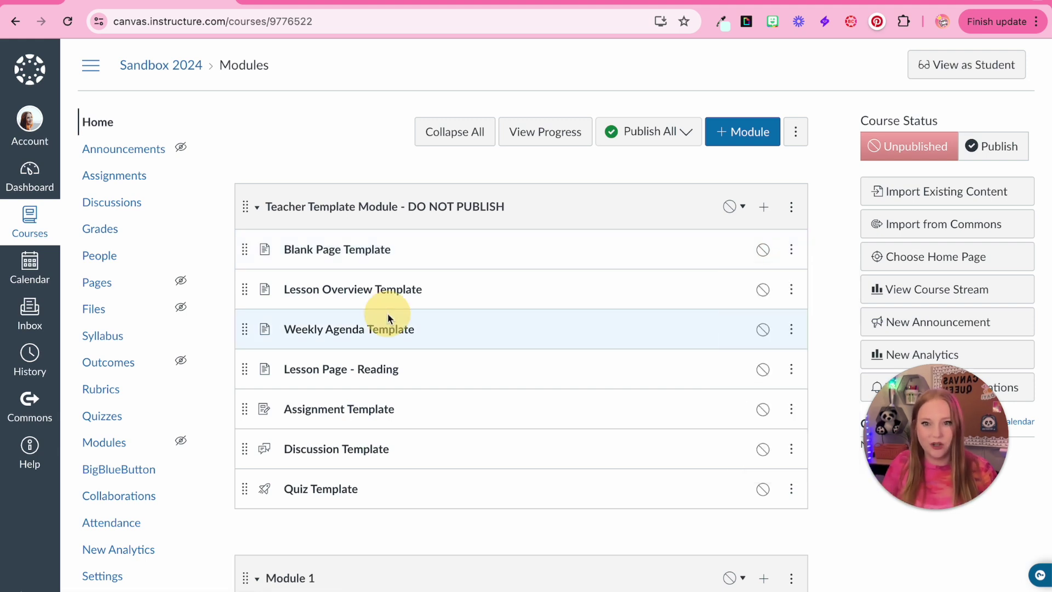
Start adding a new page item to the Teacher Template Module.
scroll(387, 313, down, 1)
scroll(386, 314, down, 1)
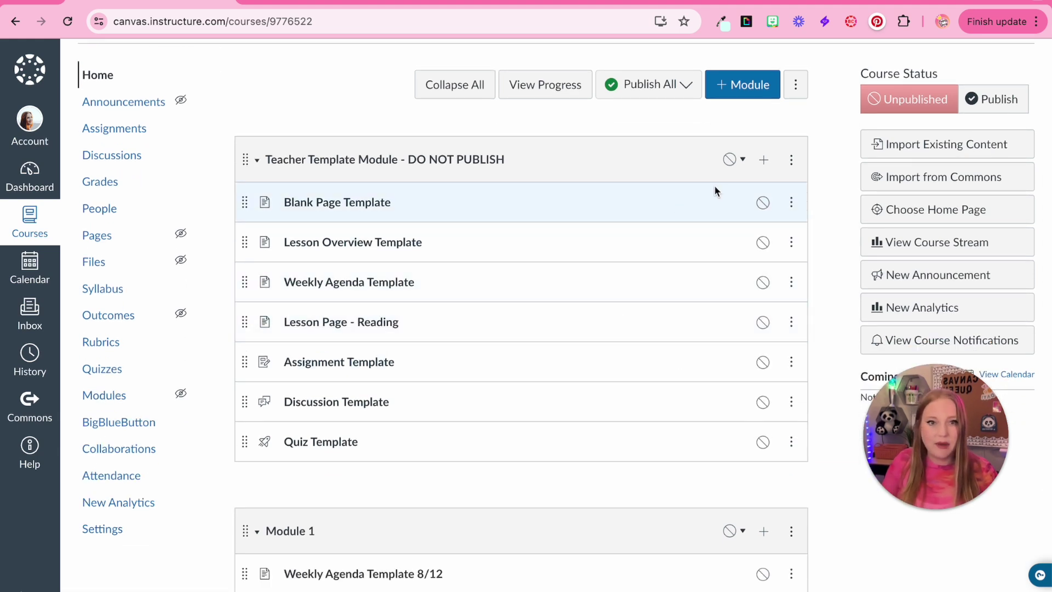
click(762, 160)
click(329, 210)
Create a page 'Lesson Page - Slide Deck', place it below Lesson Page - Reading, and open it.
click(326, 261)
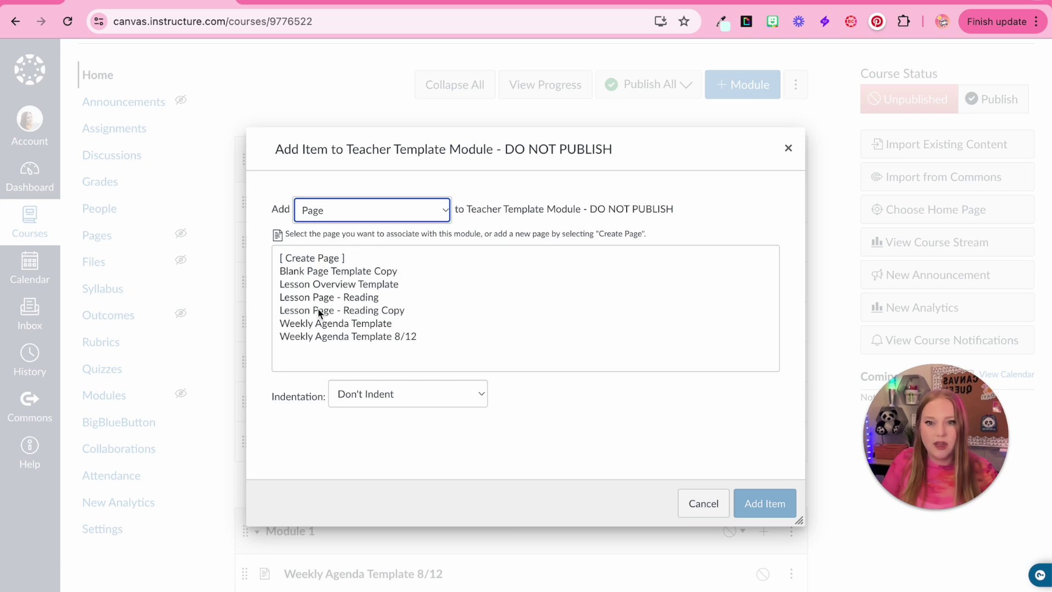
click(335, 297)
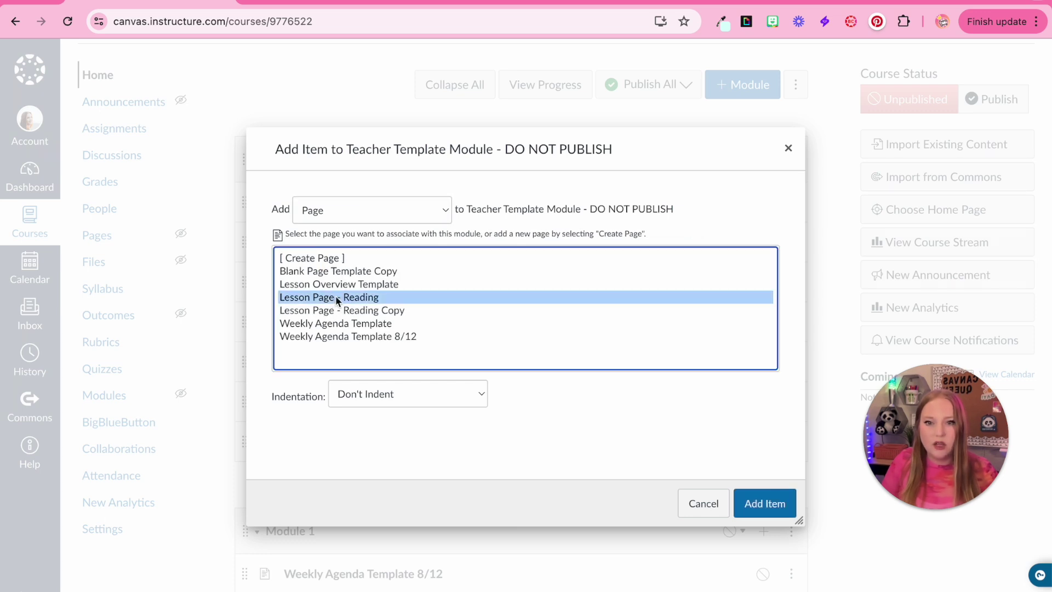
click(332, 260)
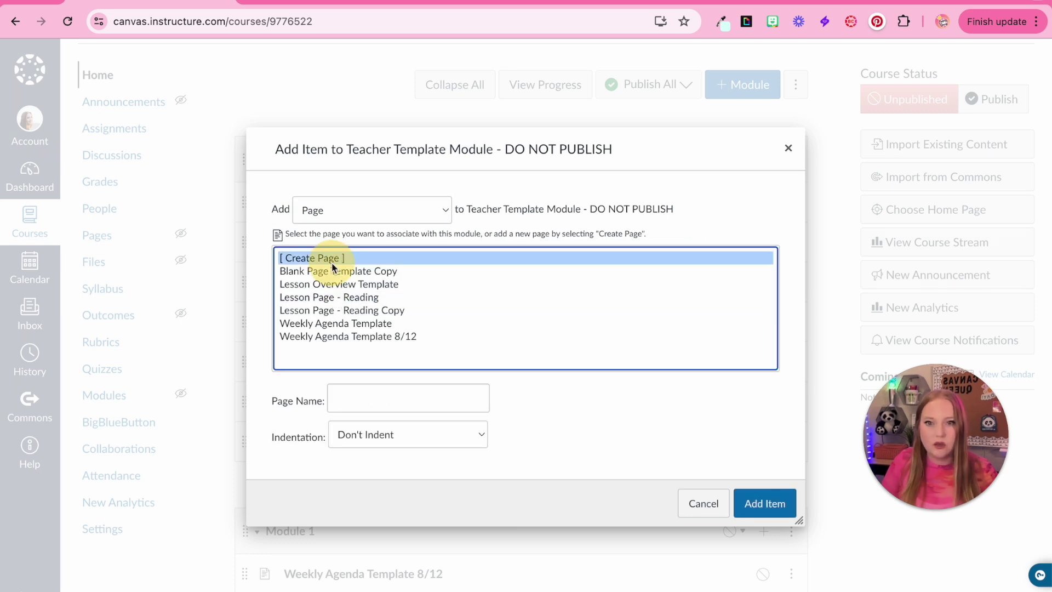
click(365, 401)
text(Lesson Page - Slide )
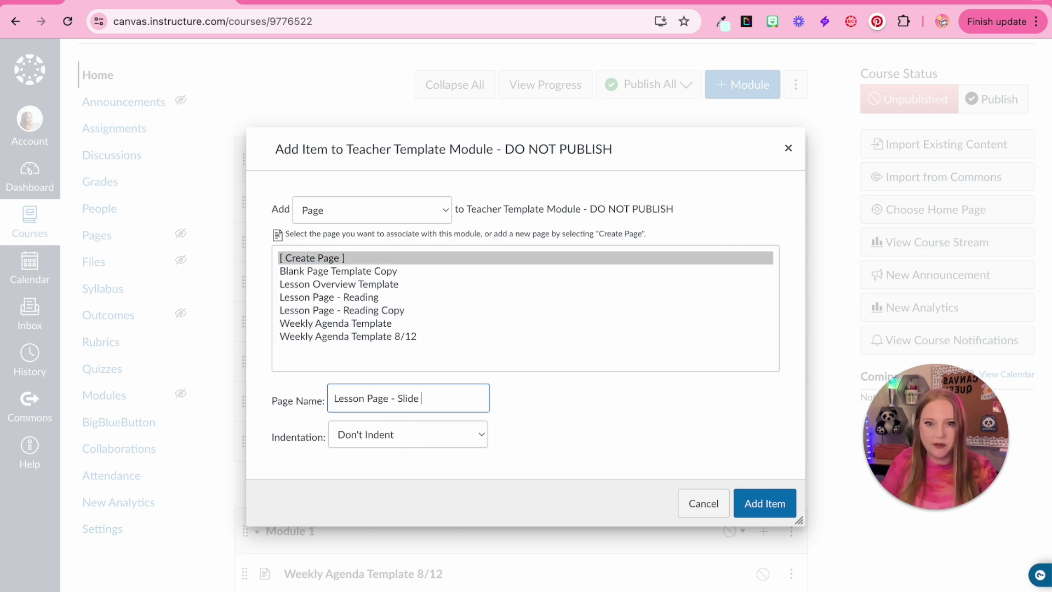
text(Deck)
click(763, 502)
drag(247, 482, 247, 348)
click(331, 361)
Paste the lesson overview template into the Slide Deck page and select its heading.
click(962, 132)
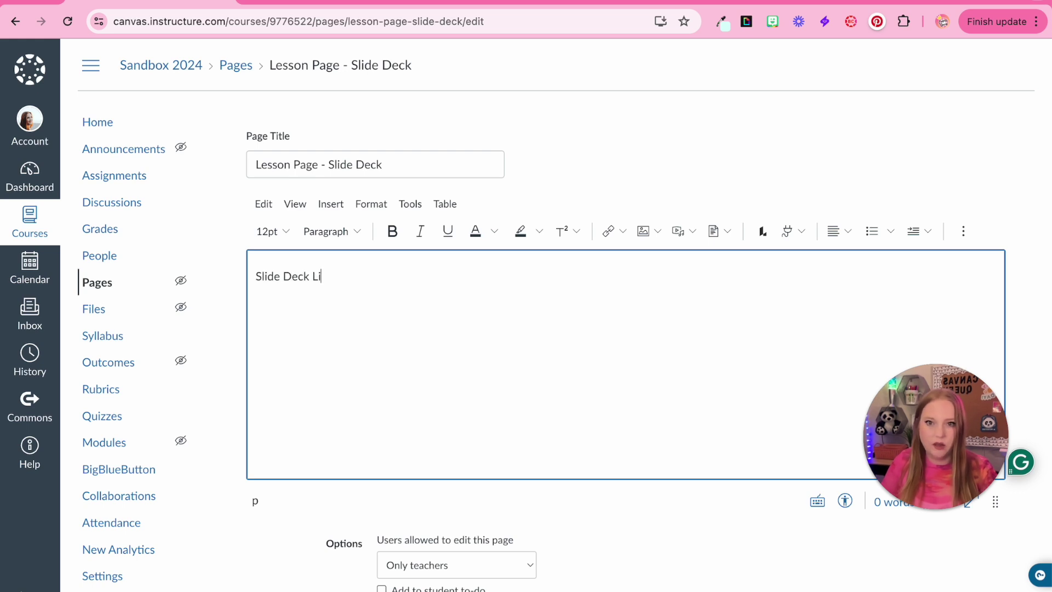
text(Slide Deck Lesson)
drag(347, 276, 223, 272)
key(BackSpace)
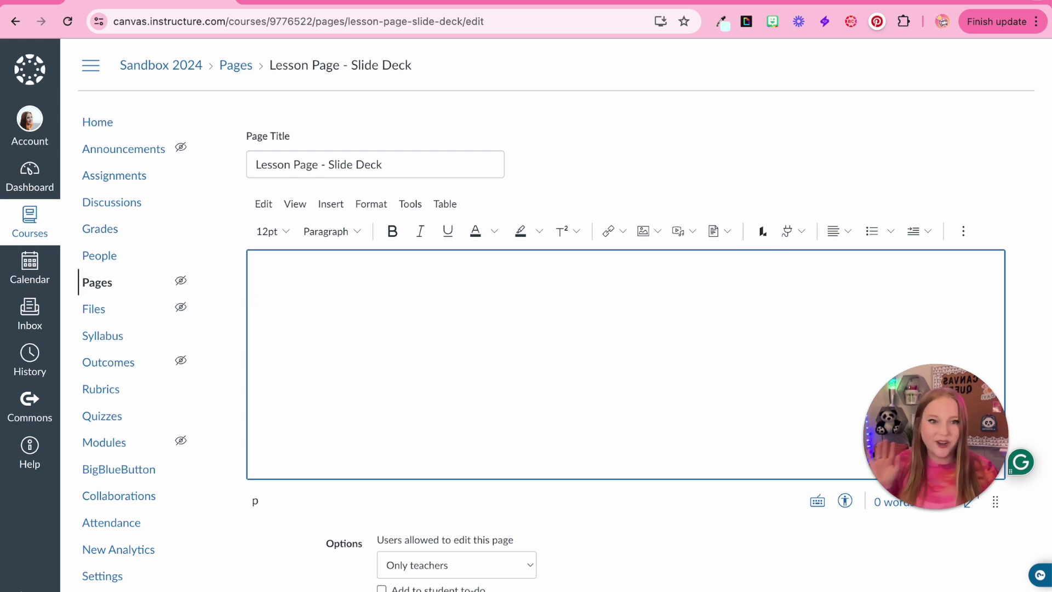
key(ctrl+v)
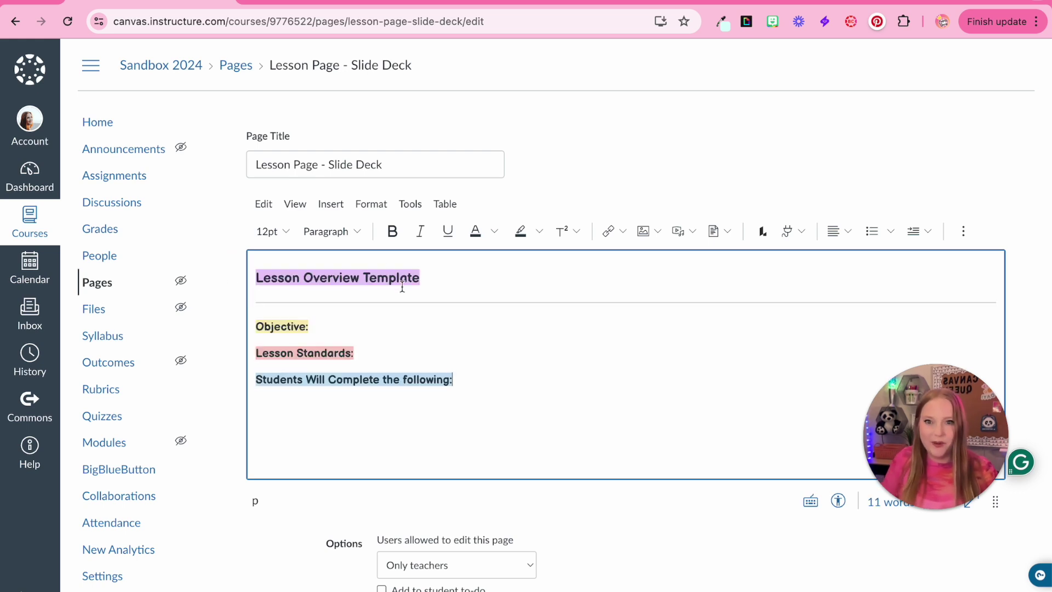
triple_click(382, 277)
Retitle the heading to 'Slide Desk Lesson' and delete the Objective label.
text(Slid)
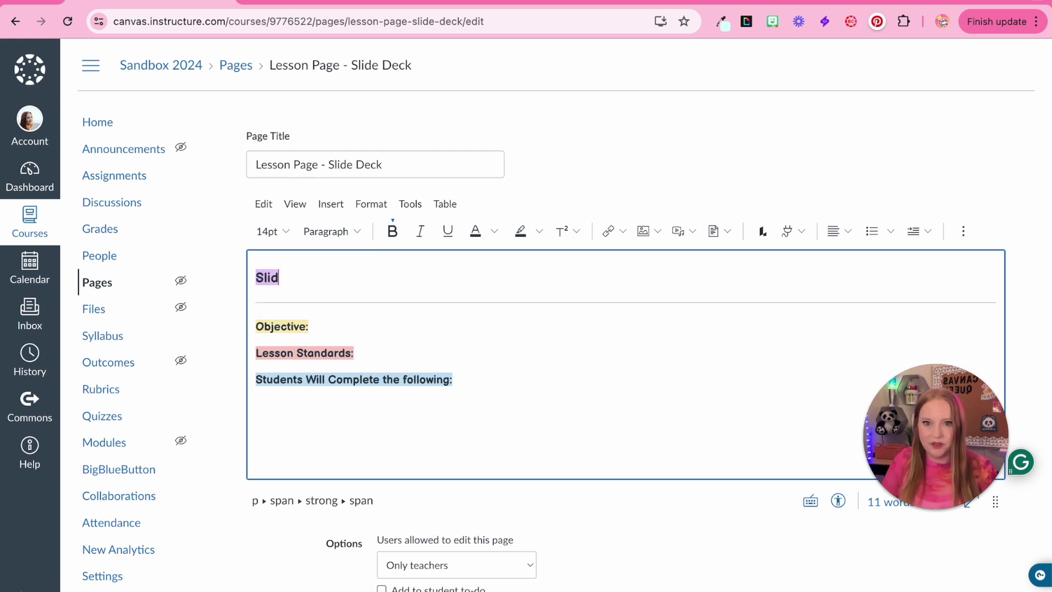
text(e Desk Lesson)
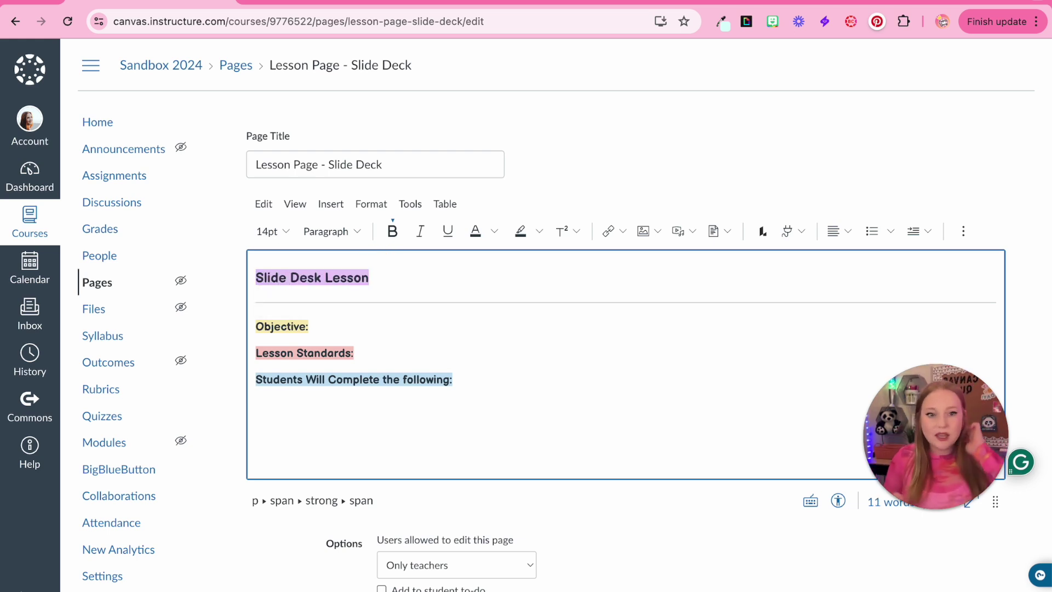
drag(266, 324, 333, 334)
double_click(266, 327)
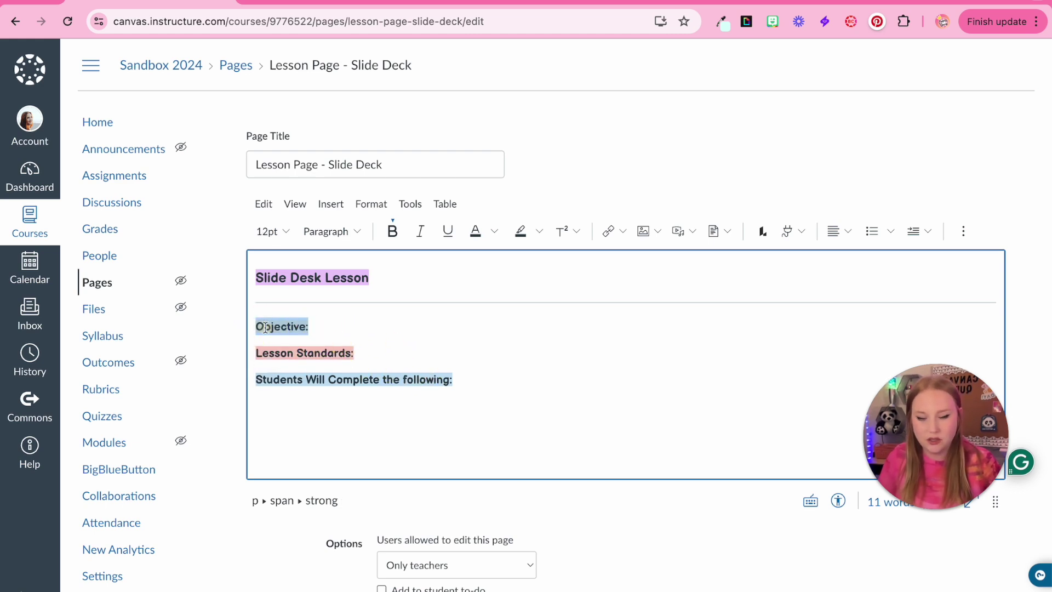
key(BackSpace)
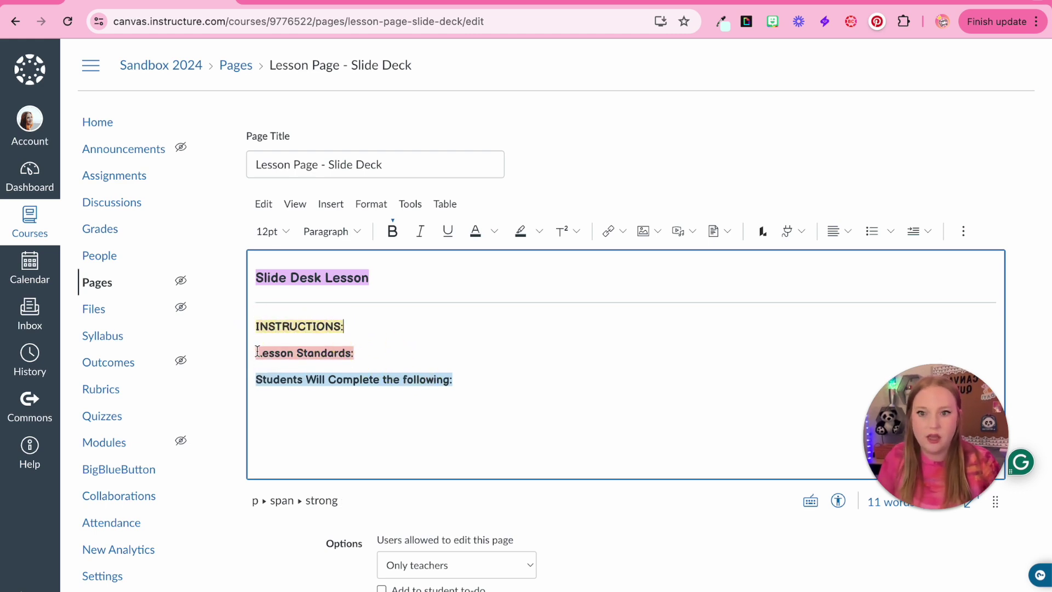
Replace the standards lines with a 'SLIDE DECK:' label and a centered 'Insert Slide Deck Here' placeholder.
drag(257, 351, 460, 406)
text(SLIDE DECK:)
key(Return)
key(Return)
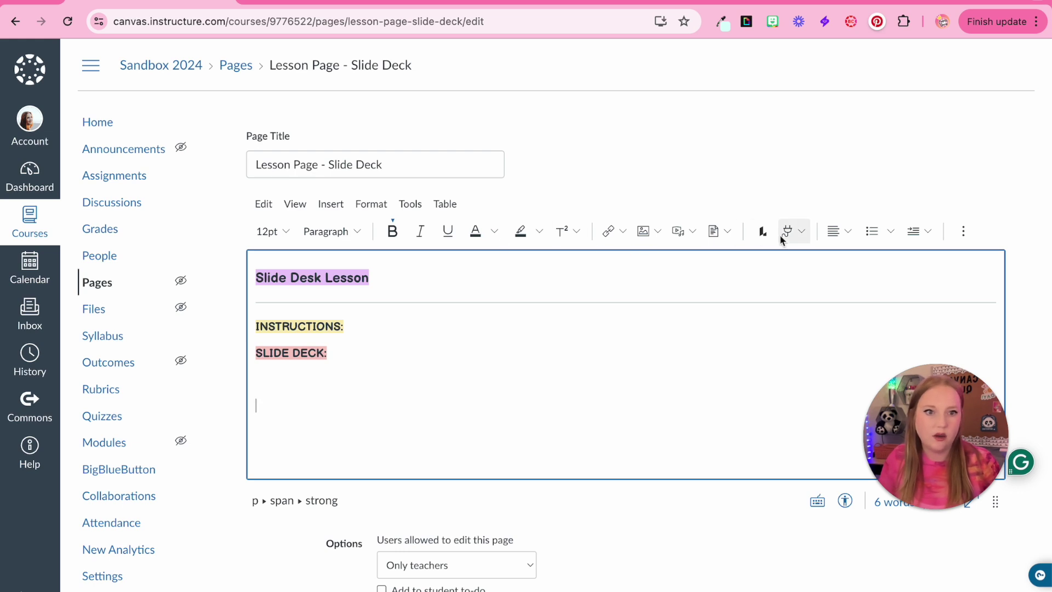
click(834, 230)
click(840, 281)
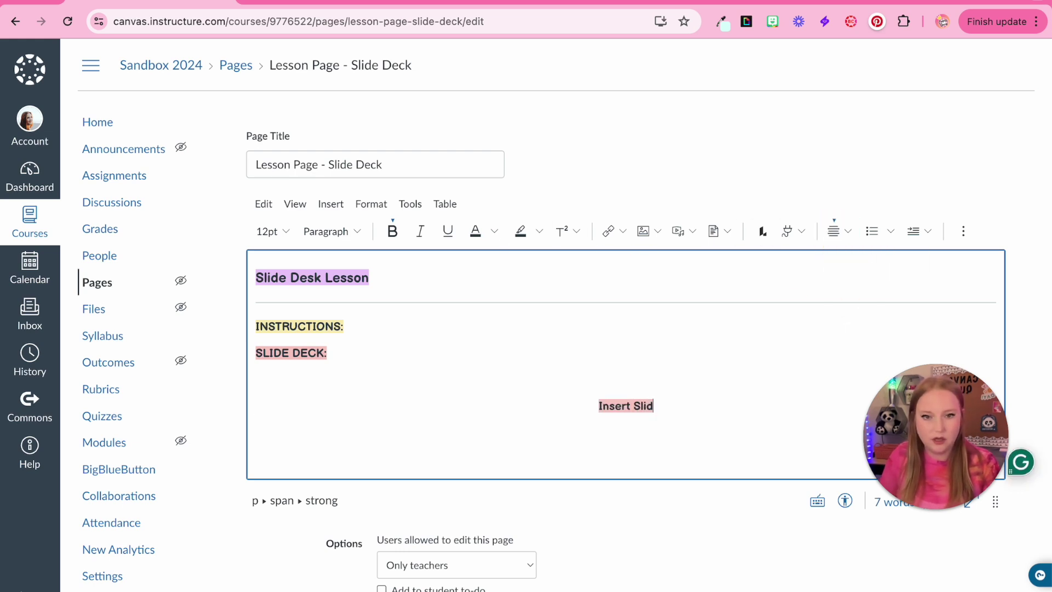
text(Insert Slide E)
key(BackSpace)
text(Deck Here)
Complete the INSTRUCTIONS text ending 'in your notebook.' and drop the phrase 'make sure to'.
click(345, 326)
text(Review the slide deck below and make sure to tak)
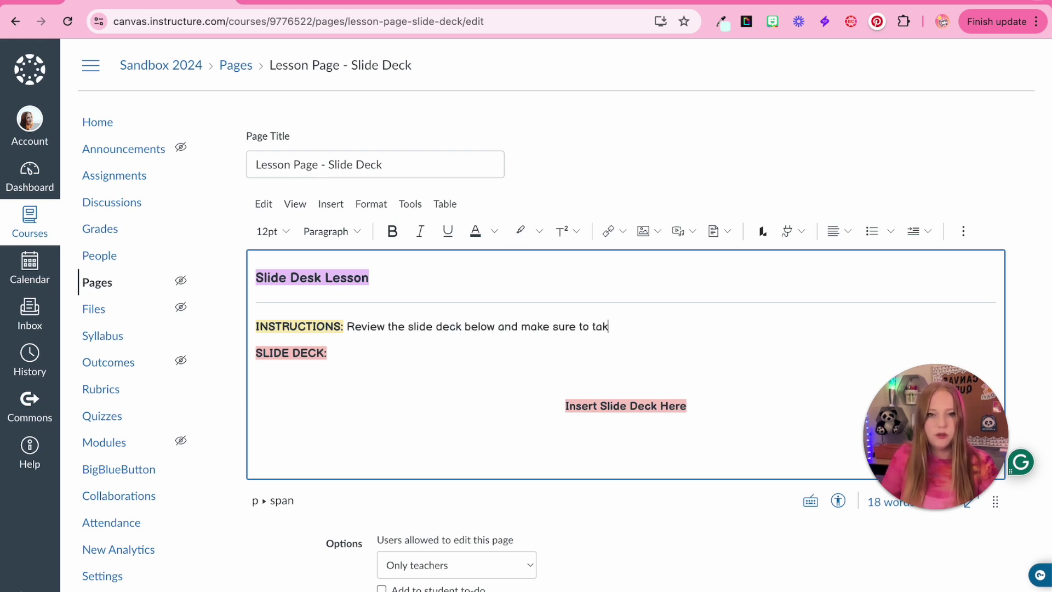
text(e notes in your n)
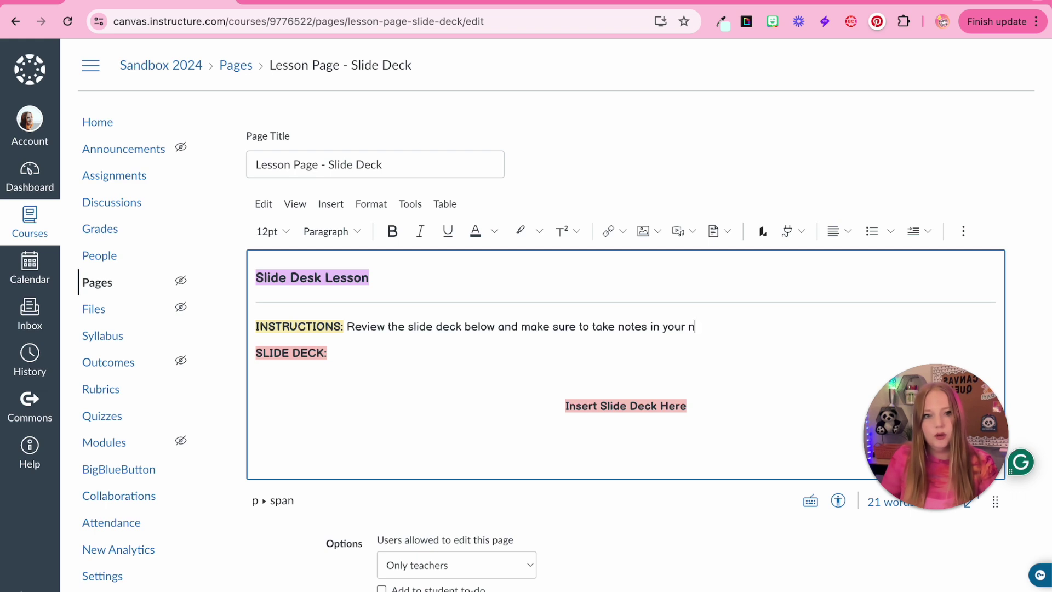
text(otebook.)
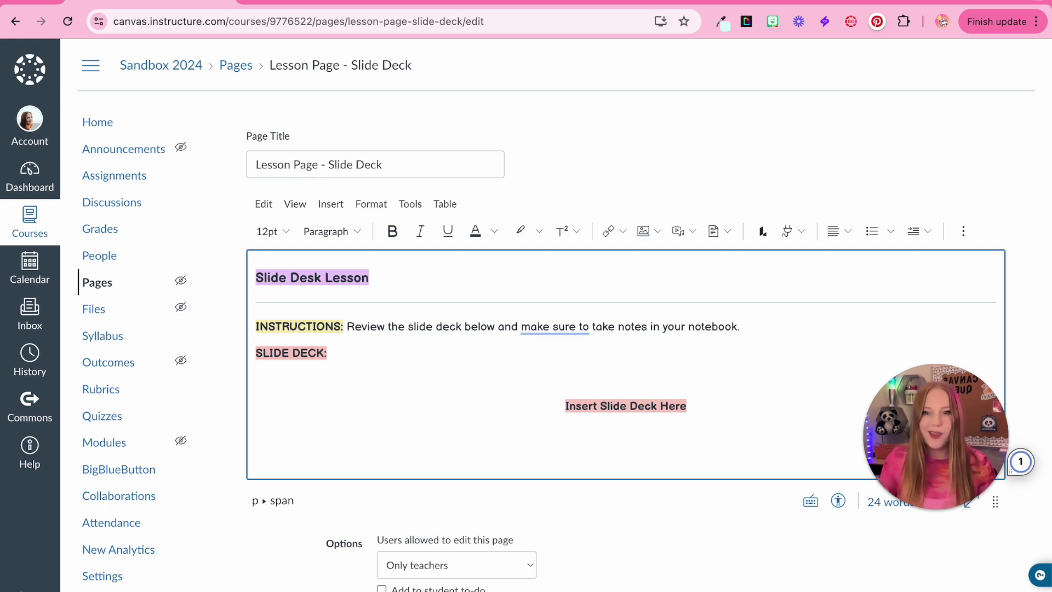
mouse_move(586, 327)
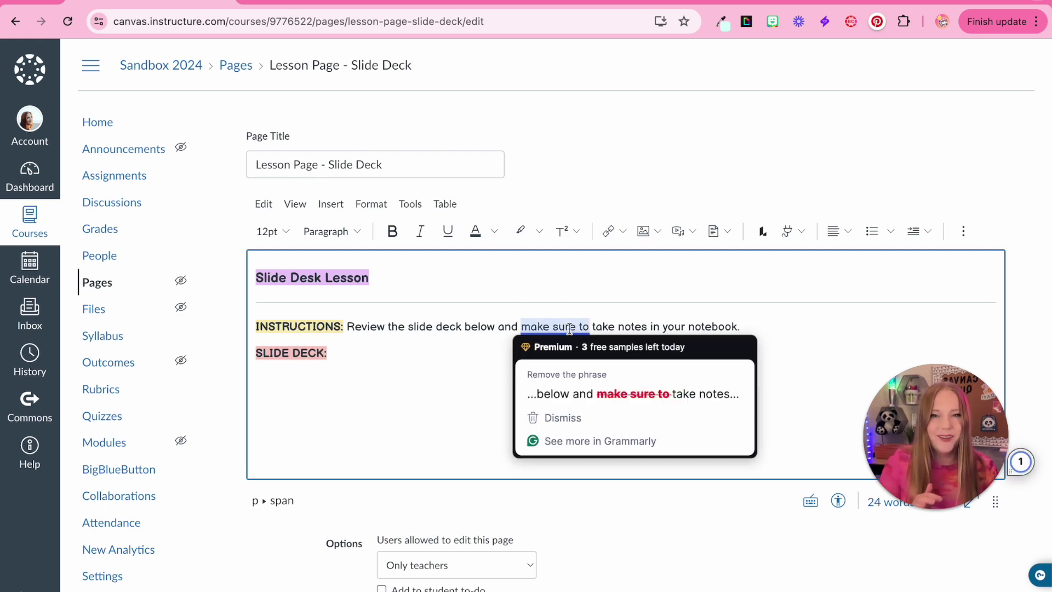
click(586, 394)
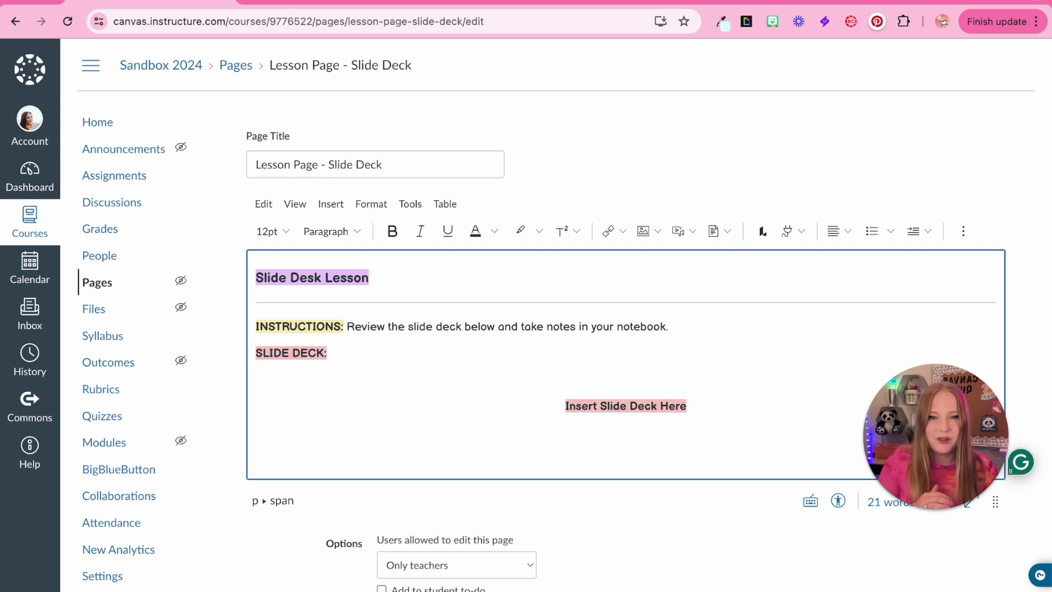
Highlight the heading light red and 'SLIDE DECK:' green, then save the page.
drag(255, 278, 370, 278)
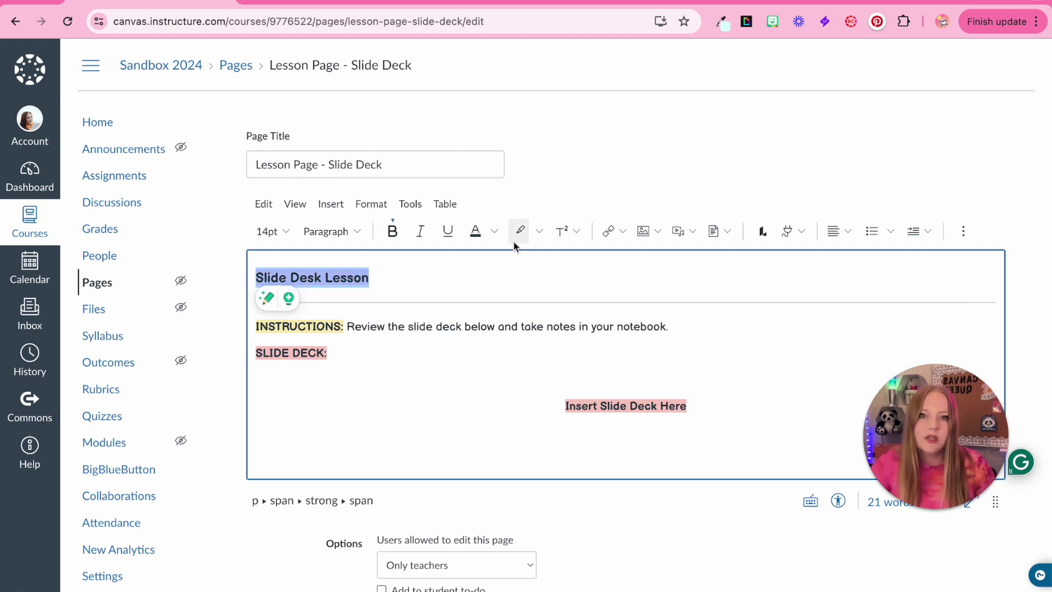
click(540, 231)
click(563, 254)
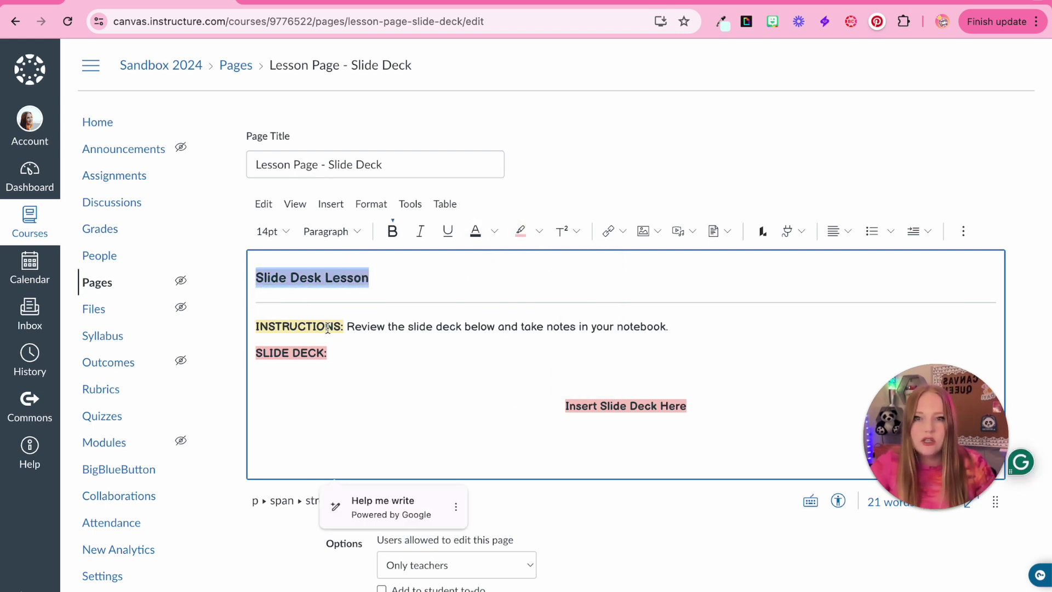
triple_click(298, 352)
click(539, 231)
click(516, 254)
click(417, 405)
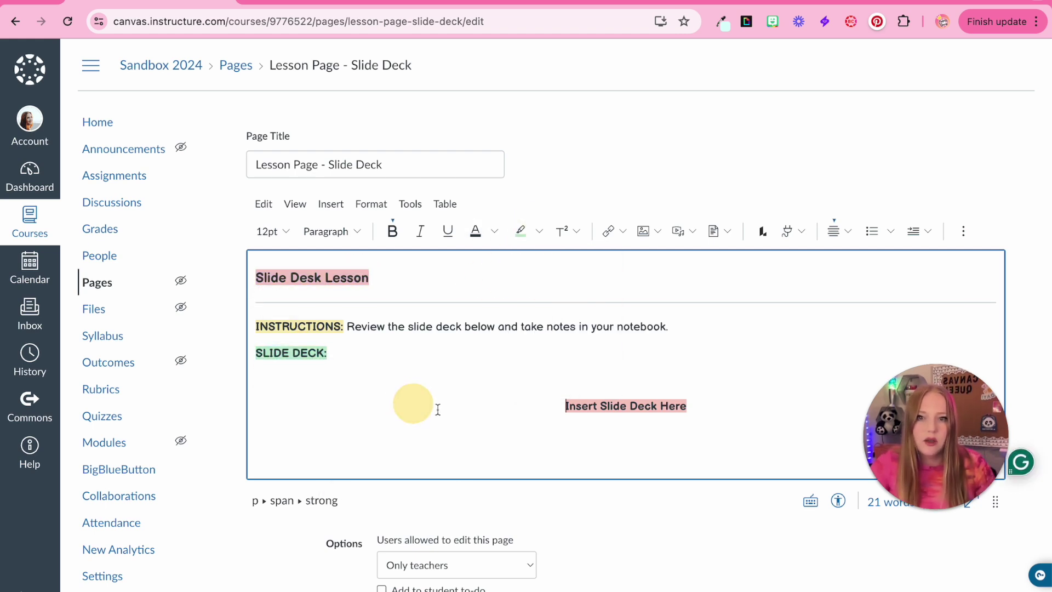
scroll(918, 567, down, 1)
scroll(918, 568, down, 3)
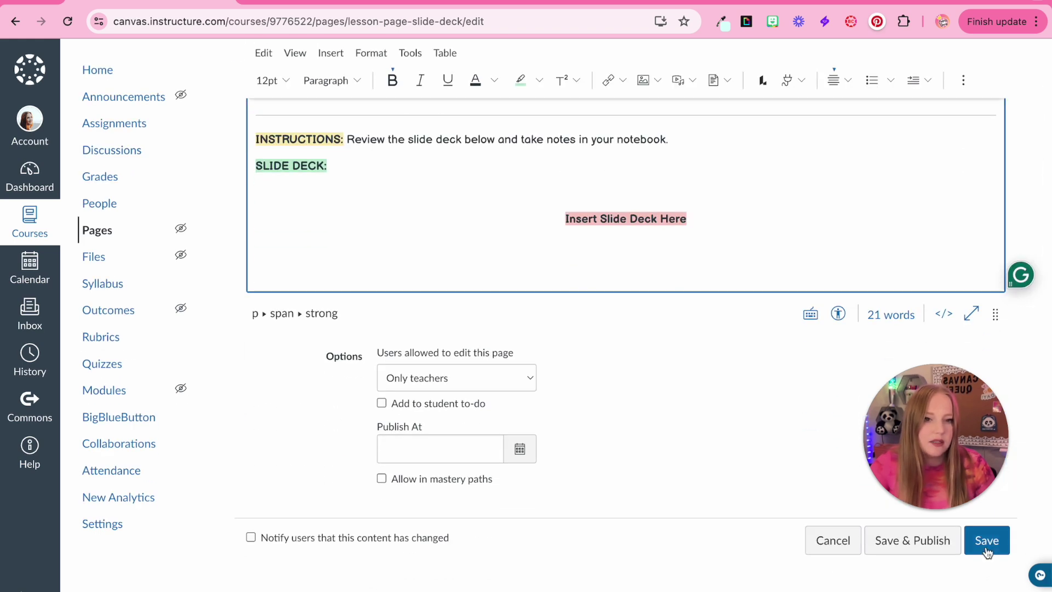
click(986, 546)
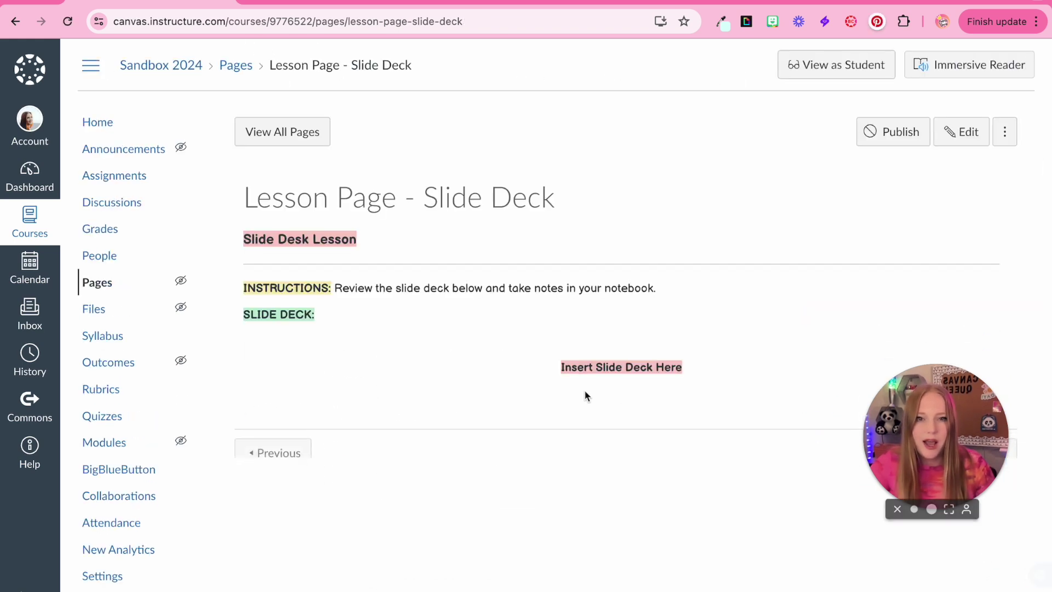
Duplicate Lesson Page - Slide Deck and open Lesson Page - Slide Deck Copy in the editor.
scroll(579, 394, down, 1)
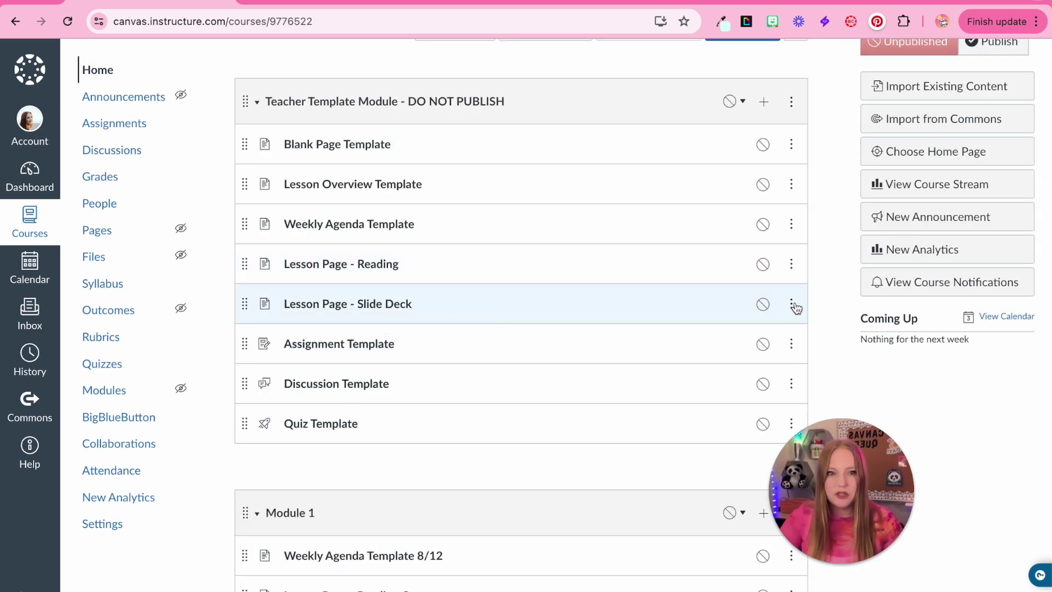
click(791, 304)
click(776, 367)
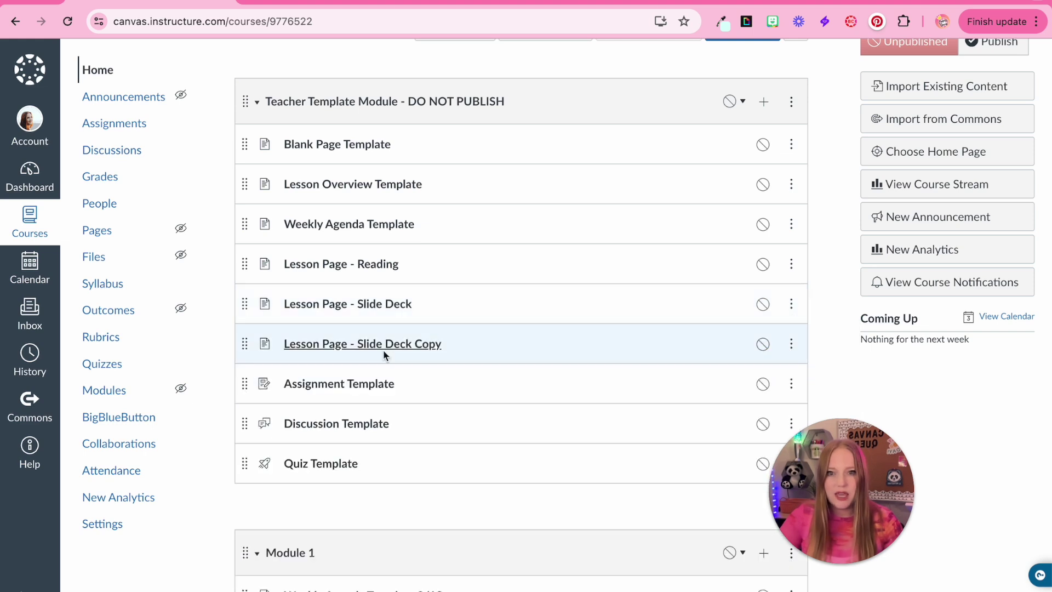
click(388, 345)
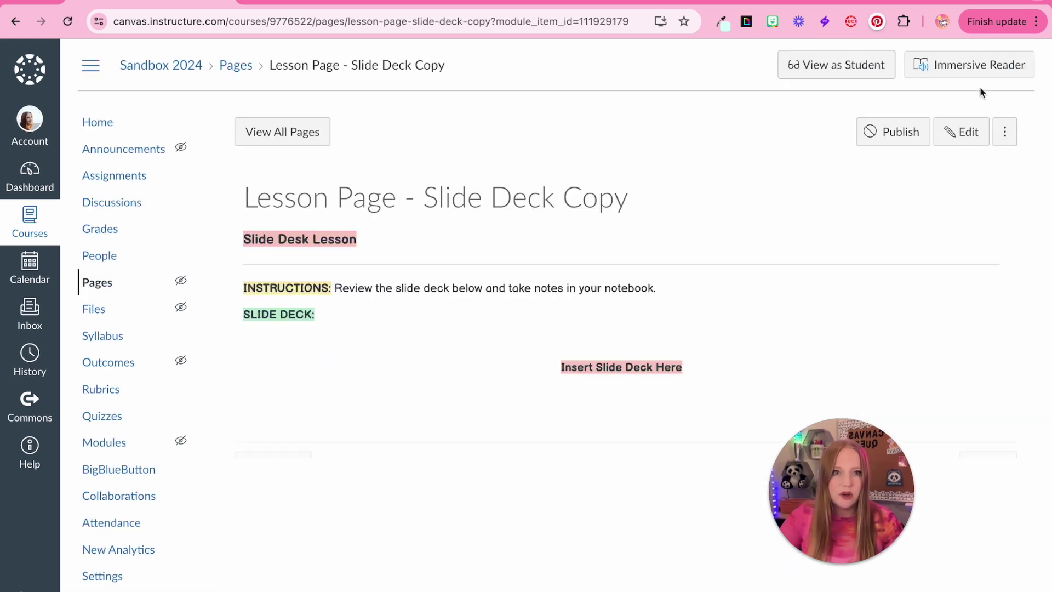
click(966, 133)
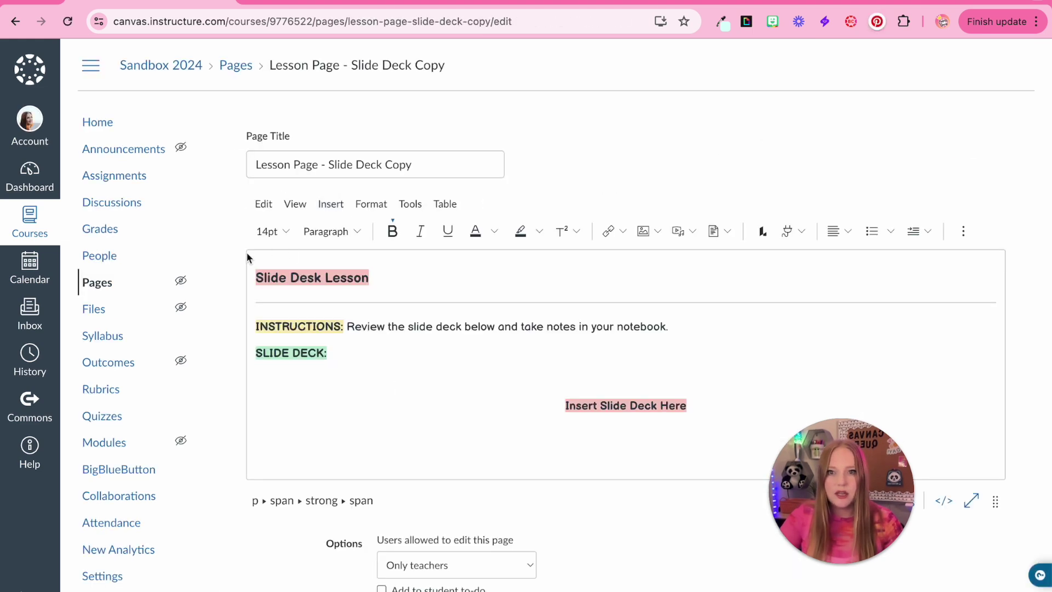
Rename the heading to 'Video Media Lesson' and the page title to 'Lesson Page - Video Media'.
drag(322, 284, 242, 285)
text(Video)
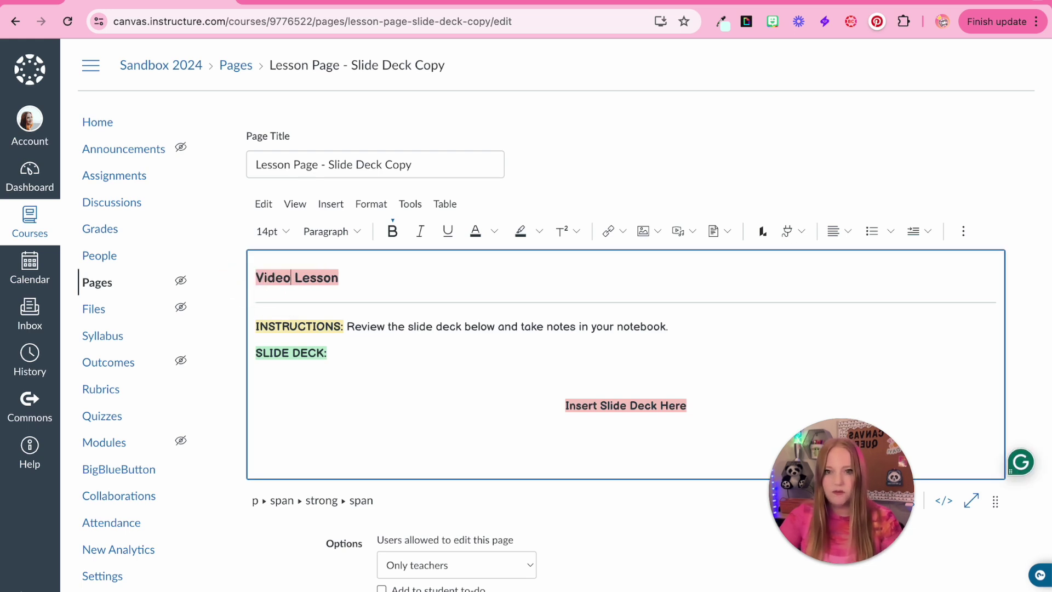
text( Media)
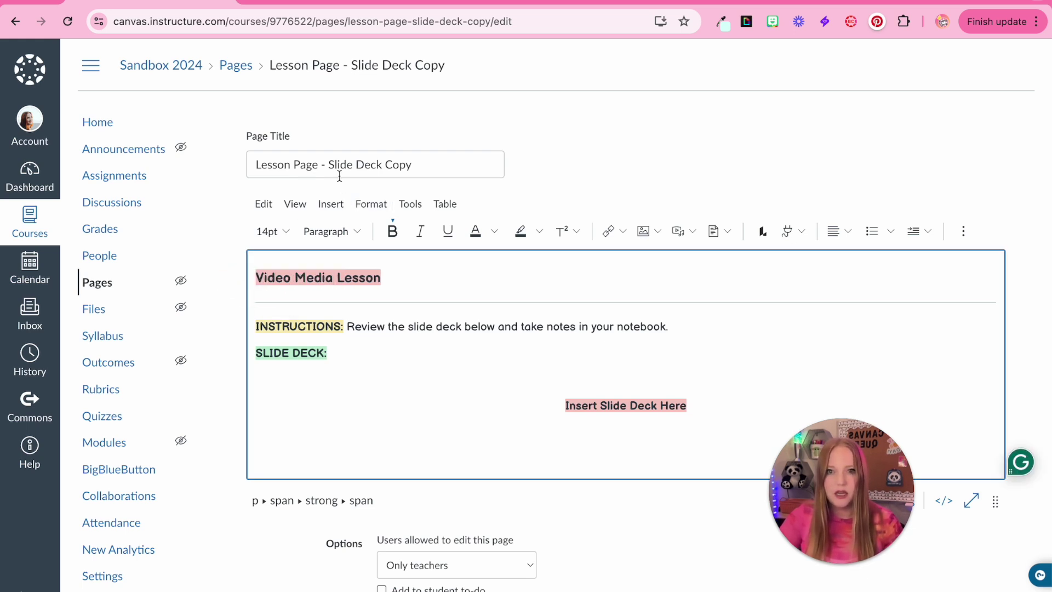
drag(329, 164, 465, 164)
text(V)
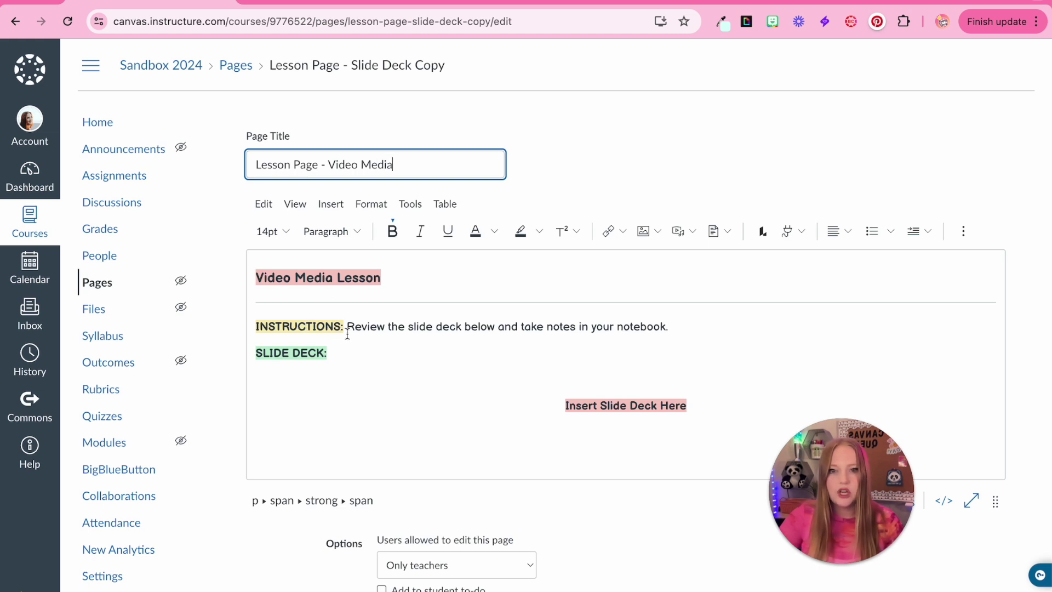
Reword the instructions to watch the video and 'Take notes of information that stood out to you'.
drag(345, 326, 381, 329)
text(Play and the lesson video below)
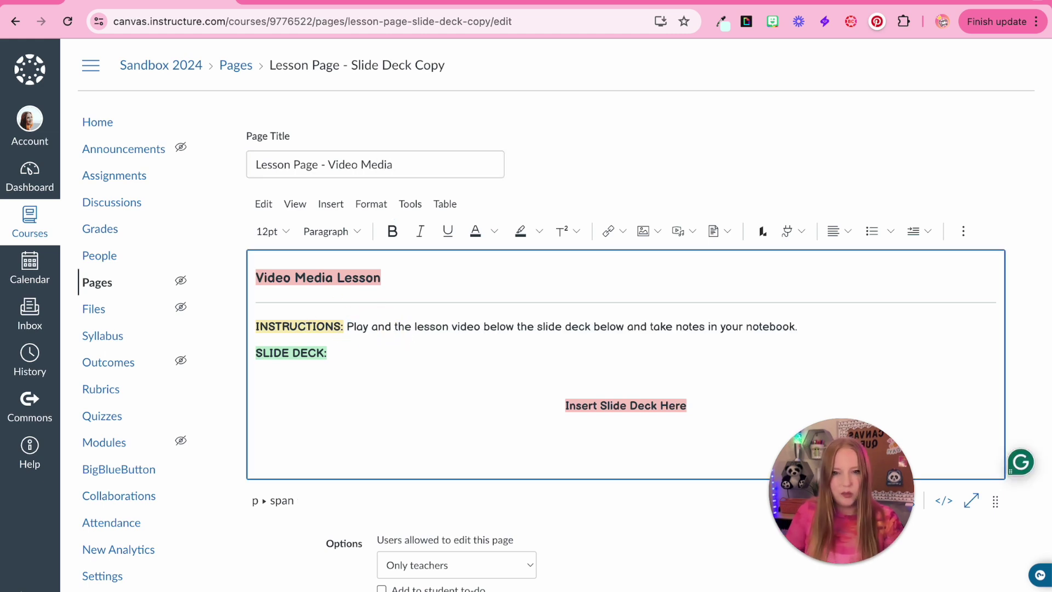
click(391, 326)
text(watch)
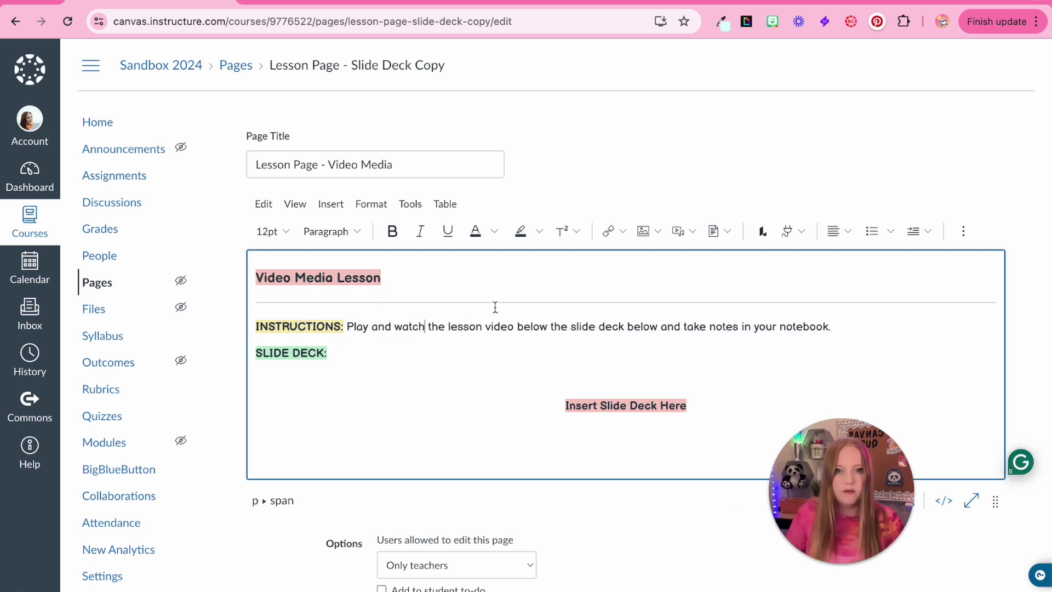
drag(516, 326, 680, 326)
text(.)
key(Right)
key(Right)
key(BackSpace)
text(Take n)
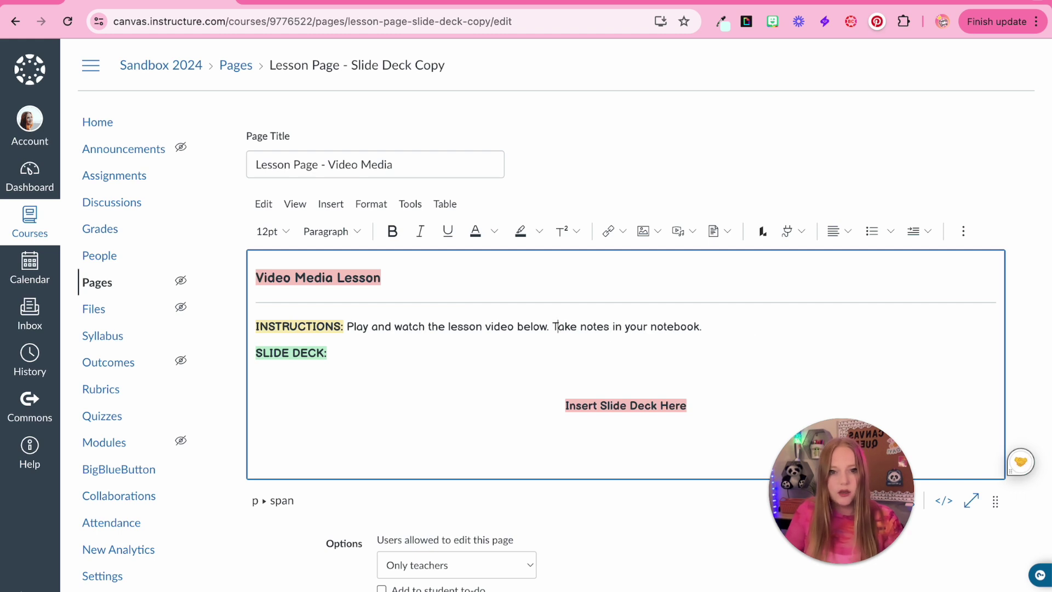
text(otes of information that )
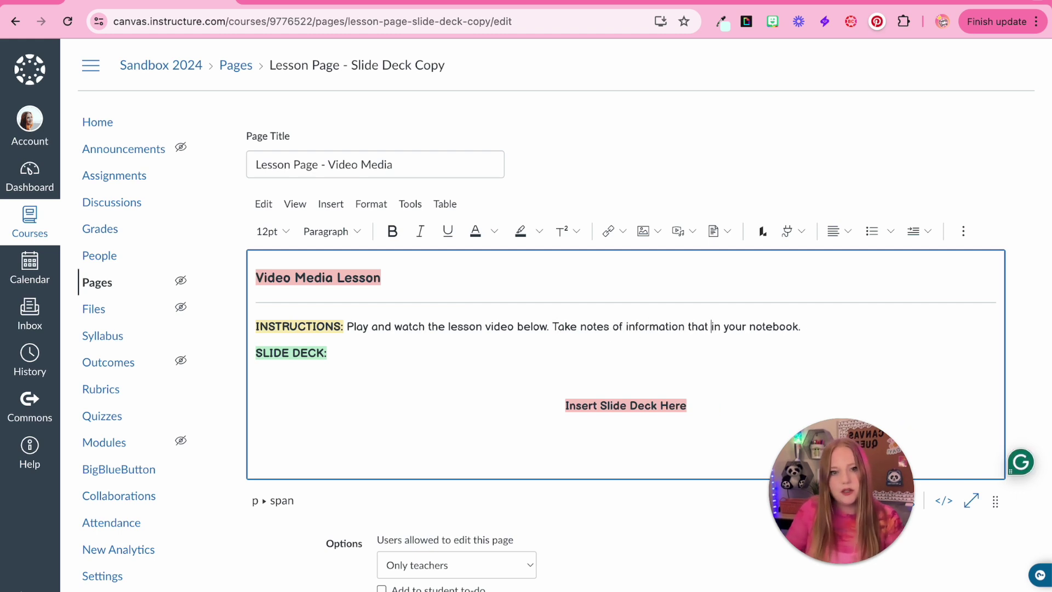
text(stood out to you)
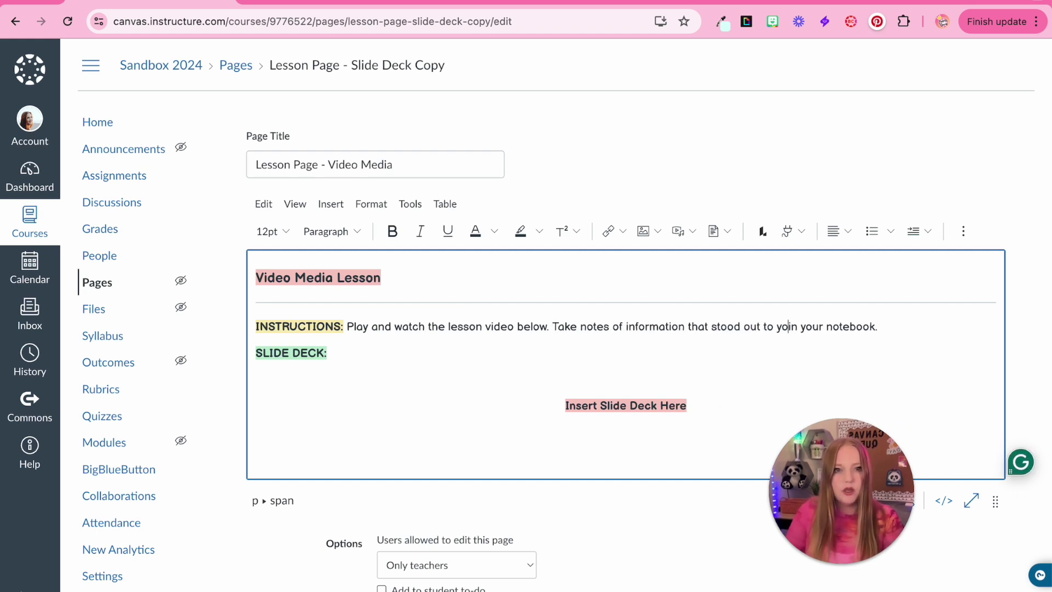
Change the label to 'VIDEO/MEDIA:' and the placeholder to 'Insert Slide VIDEO', then save.
double_click(265, 355)
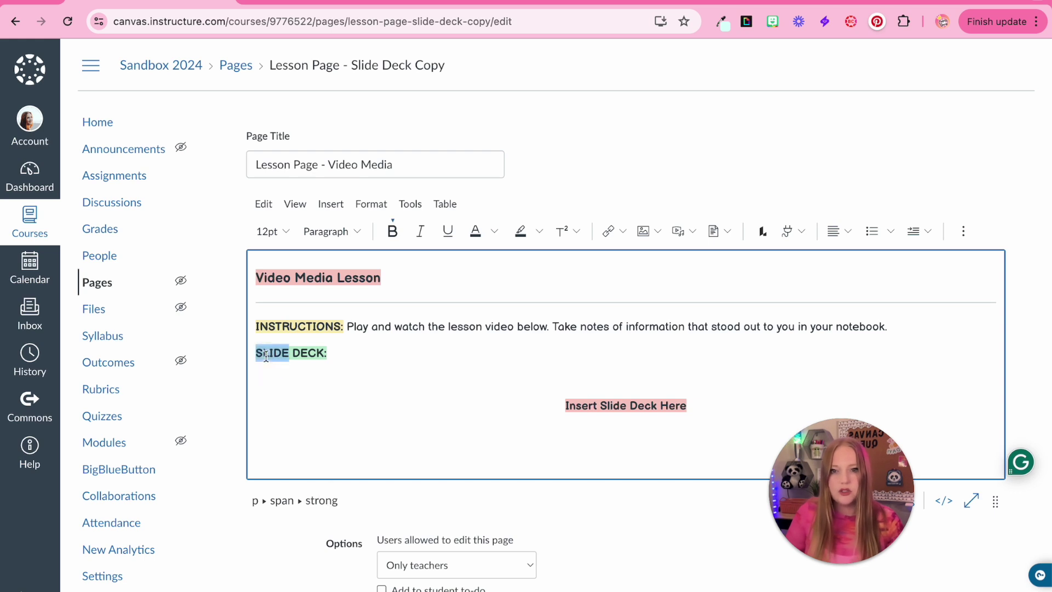
shift+click(321, 353)
text(VIDEO/MEDIA:)
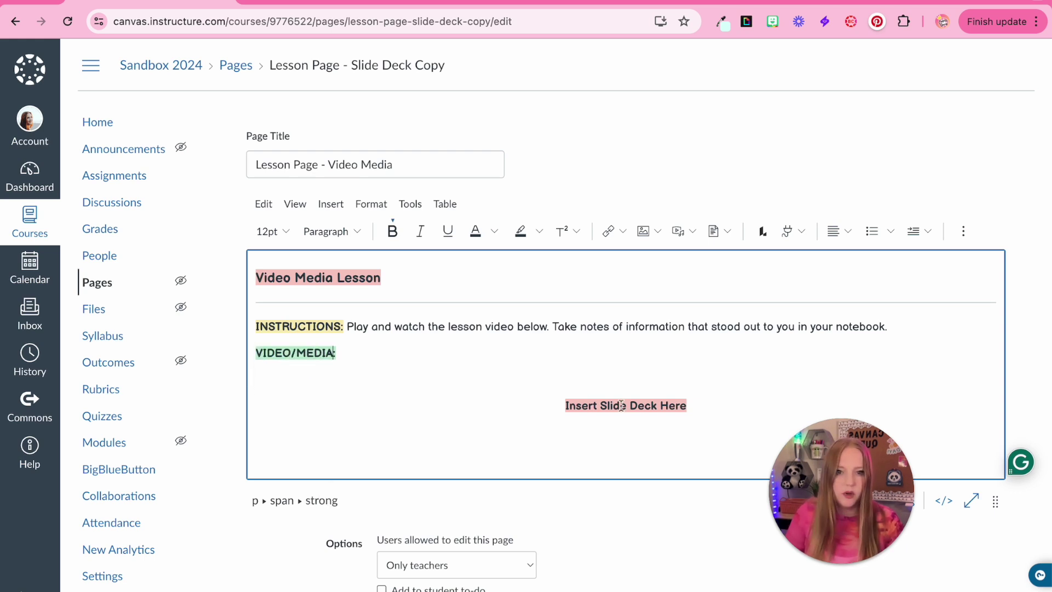
drag(564, 407, 707, 411)
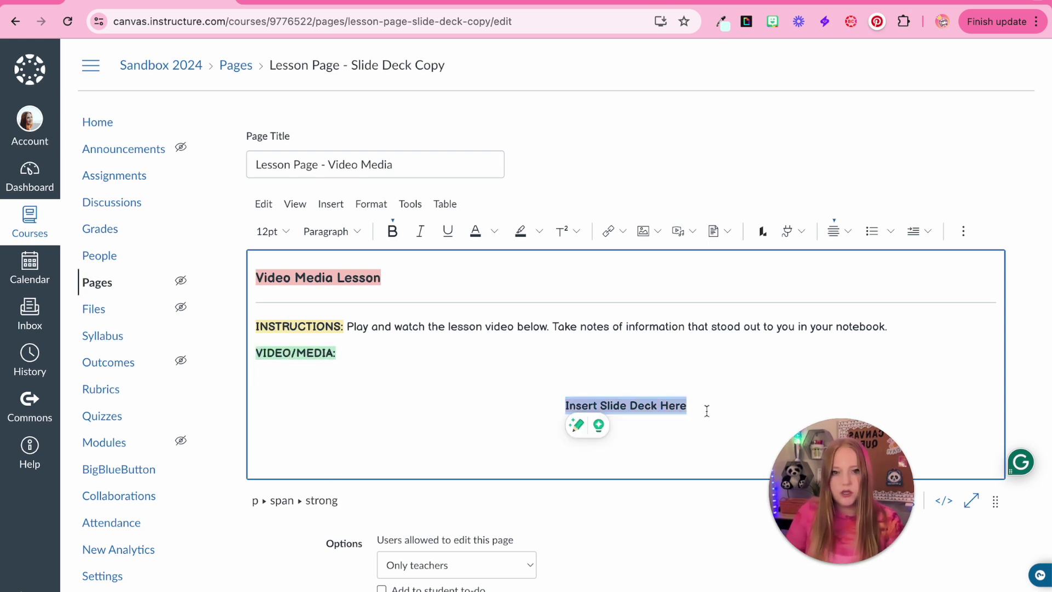
text(Insert Slide VIDEO)
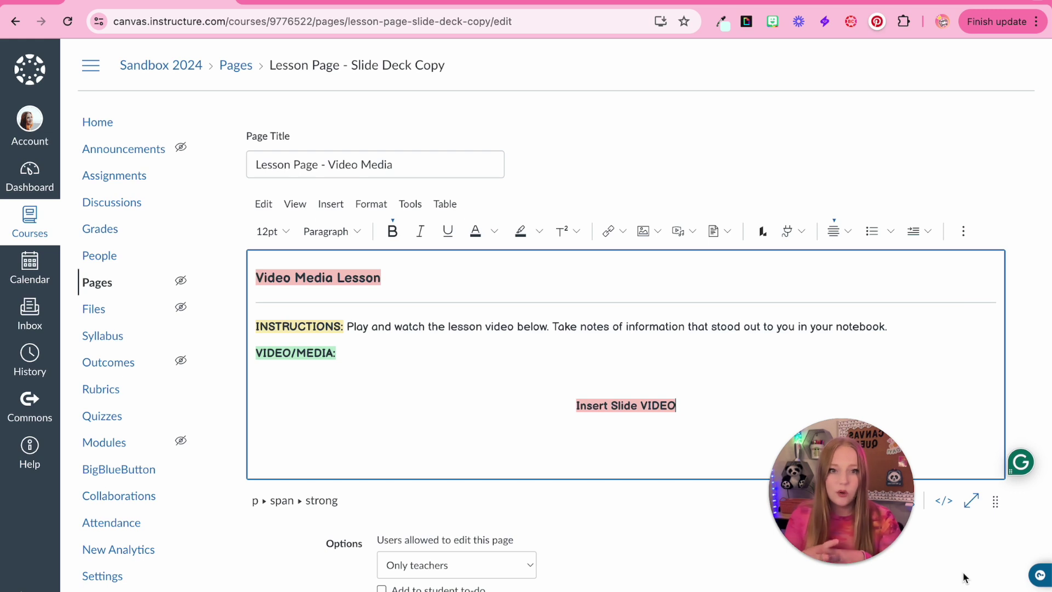
scroll(964, 575, down, 4)
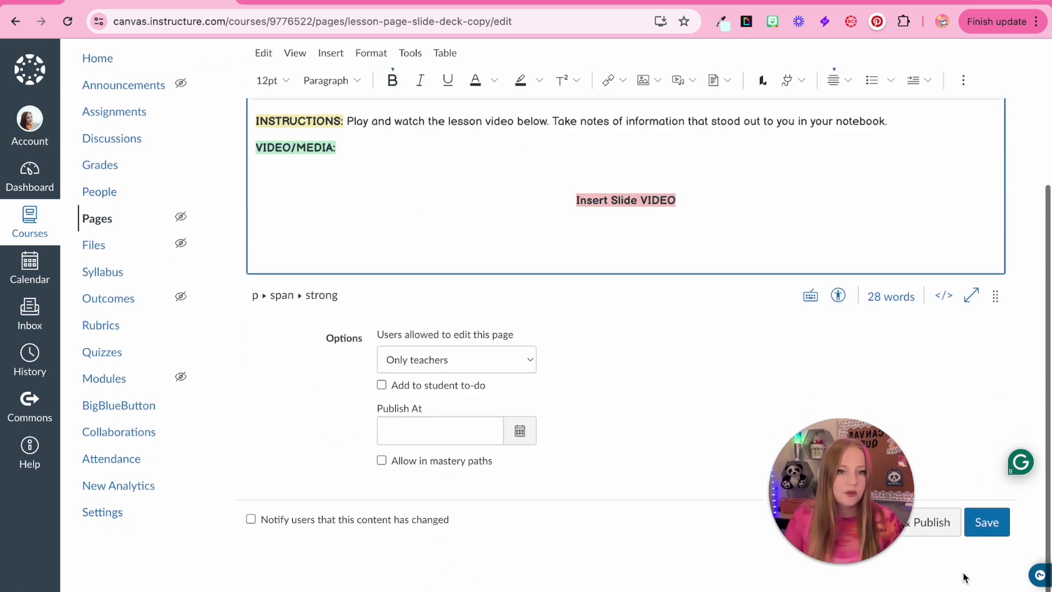
click(997, 534)
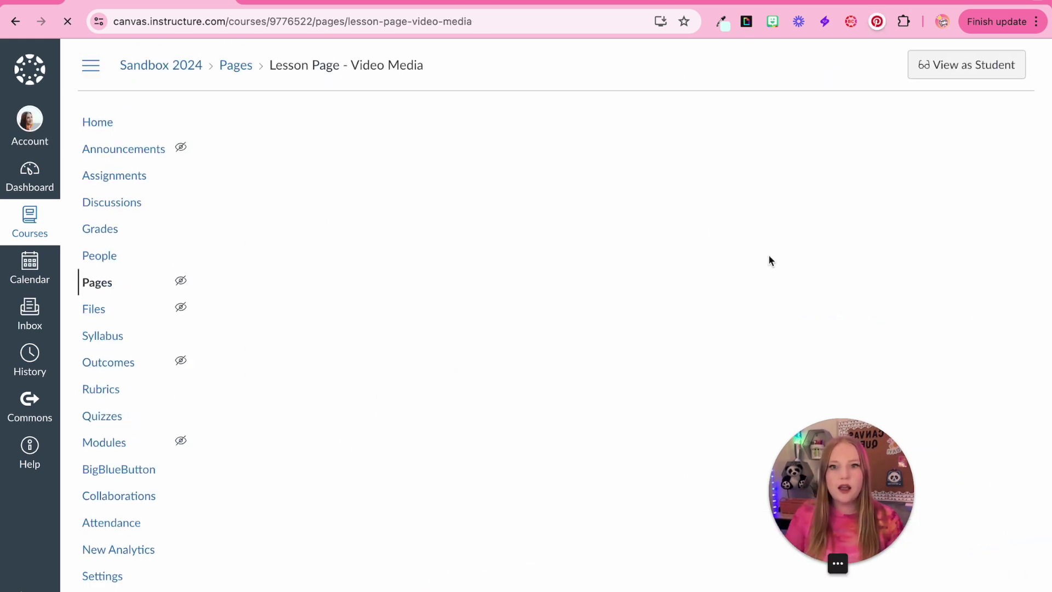
Return to the course Home modules list and open the Lesson Page - Video Media item's options menu.
click(98, 130)
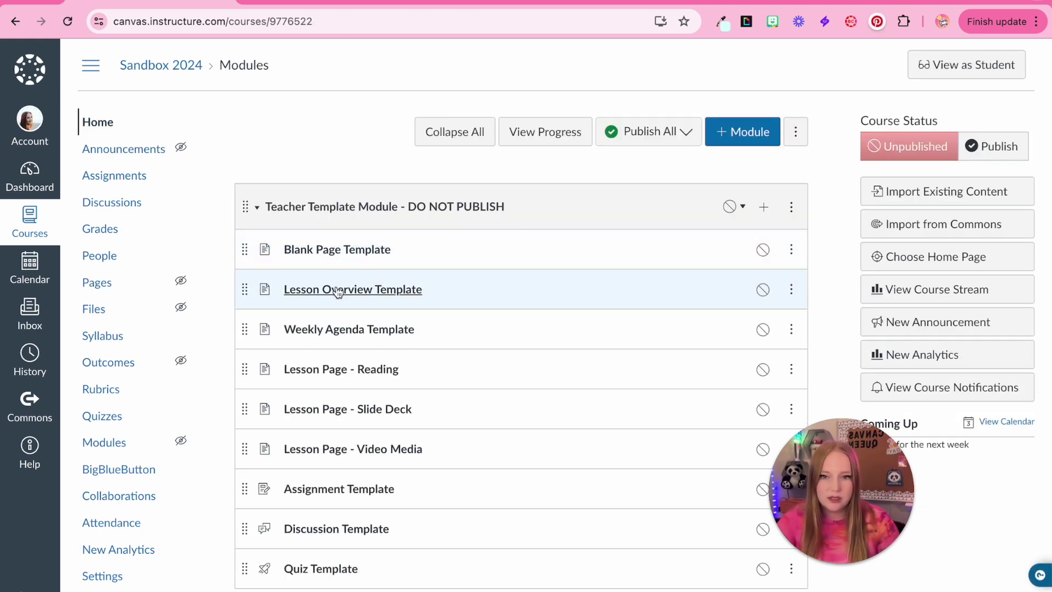
scroll(338, 292, down, 1)
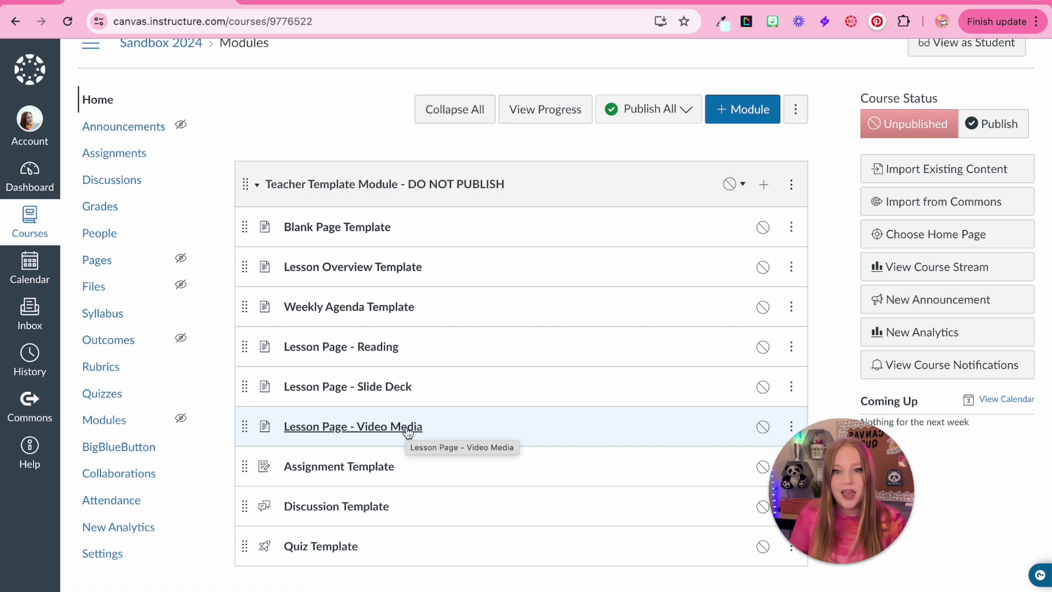
scroll(408, 430, down, 1)
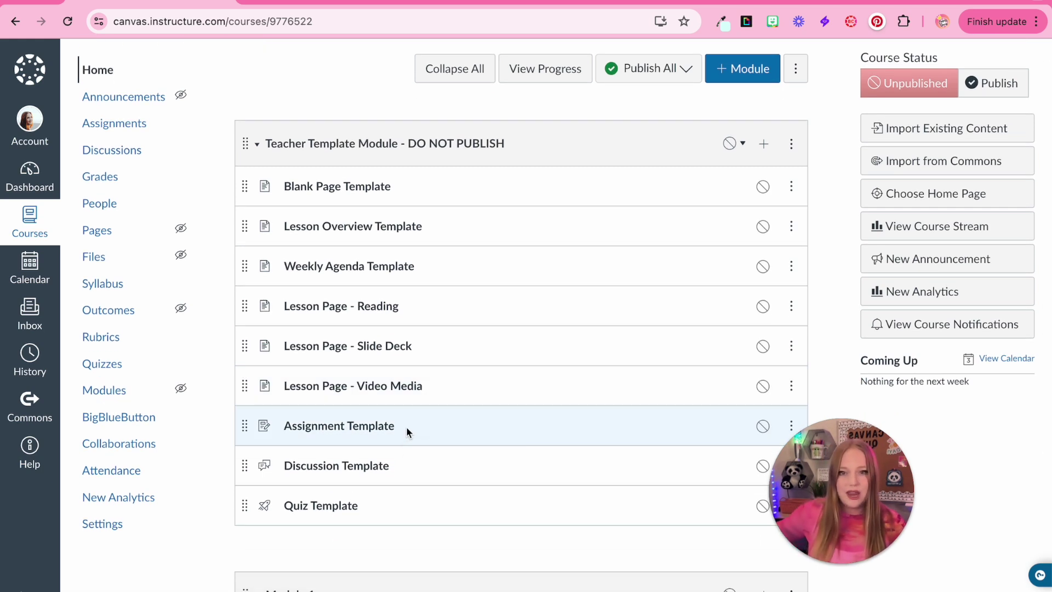
click(791, 386)
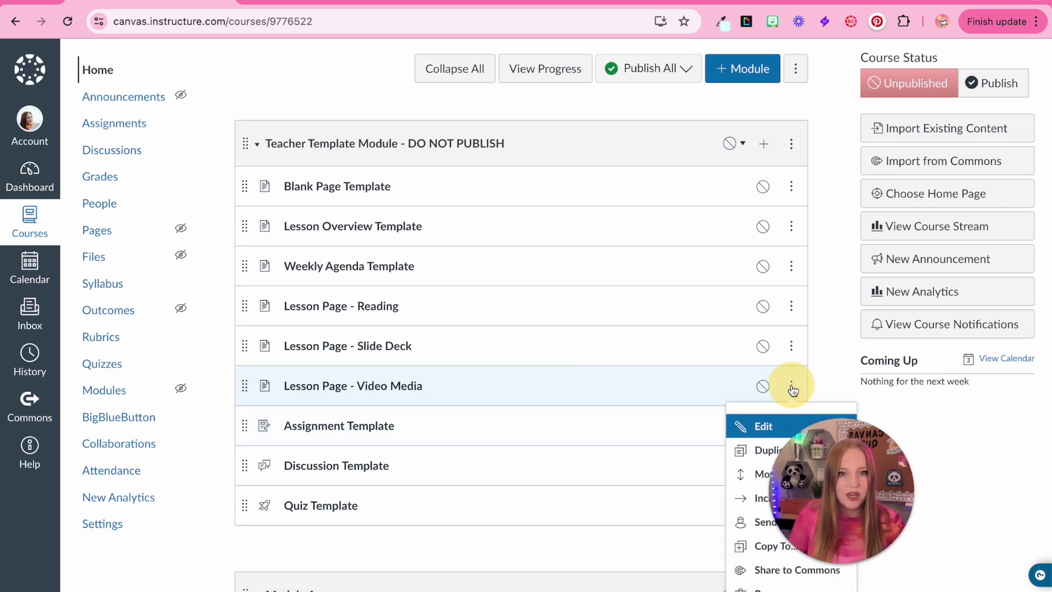
scroll(793, 387, down, 3)
scroll(336, 347, down, 3)
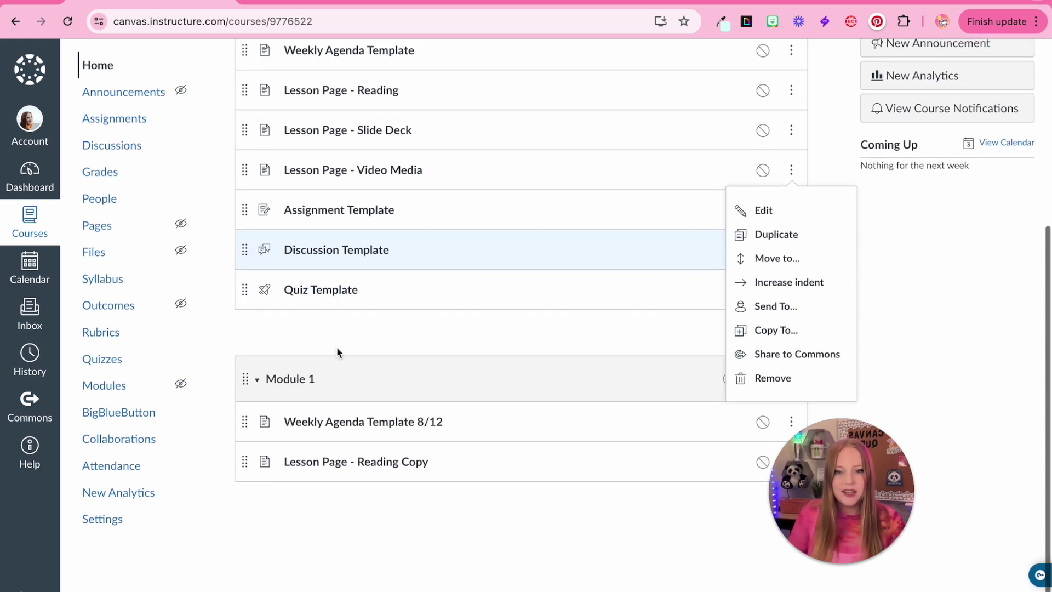